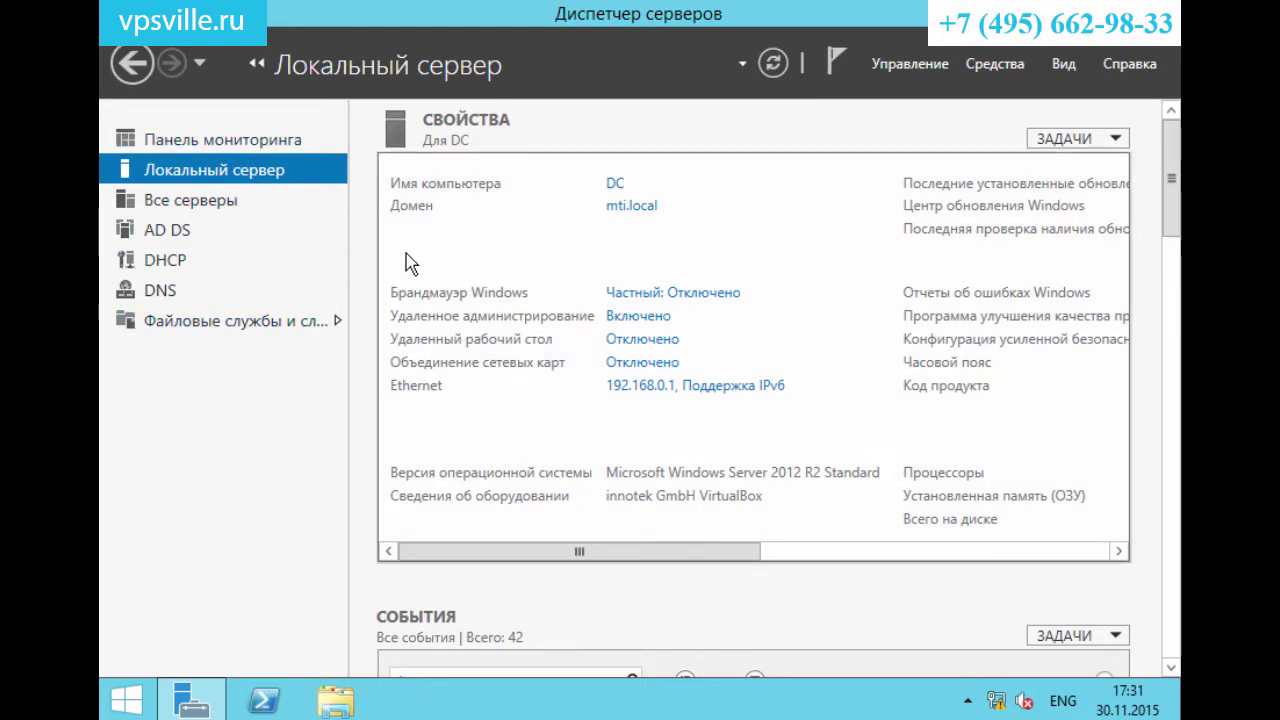
# Open the Add Roles and Features wizard and choose a Remote Desktop Services installation.
pyautogui.click(910, 63)
pyautogui.click(918, 118)
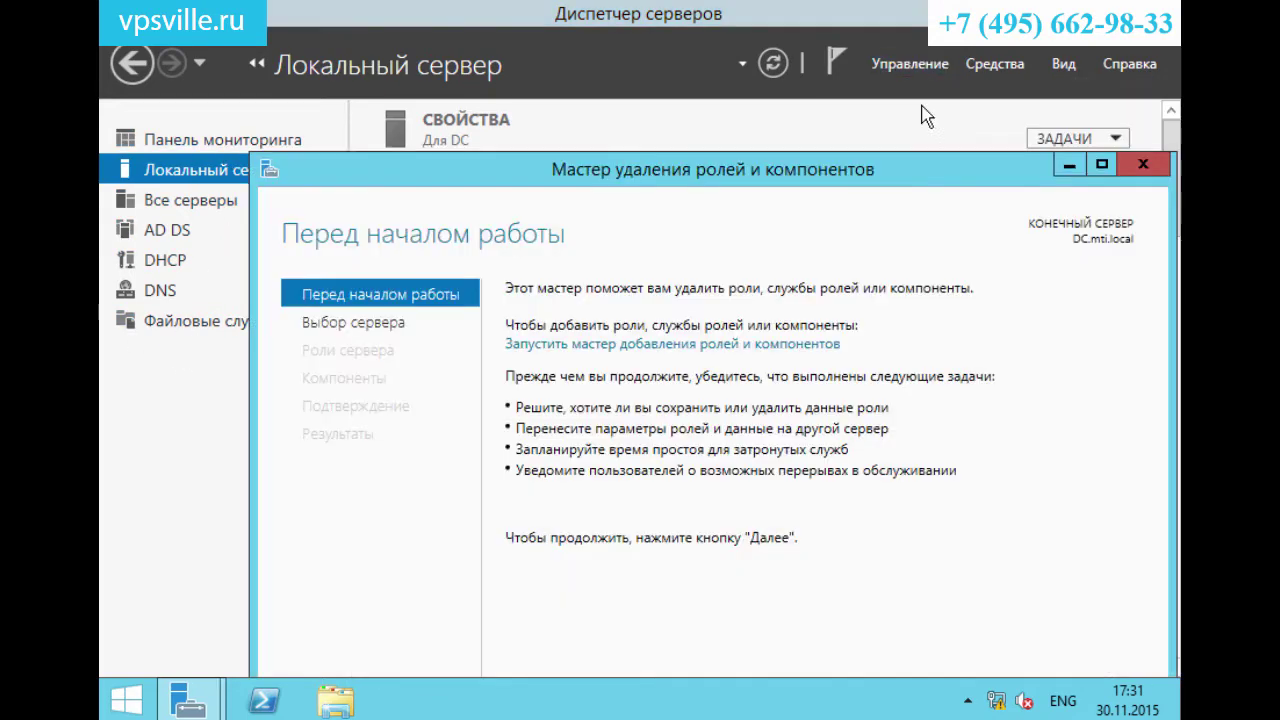
pyautogui.click(1143, 167)
pyautogui.click(910, 63)
pyautogui.click(920, 89)
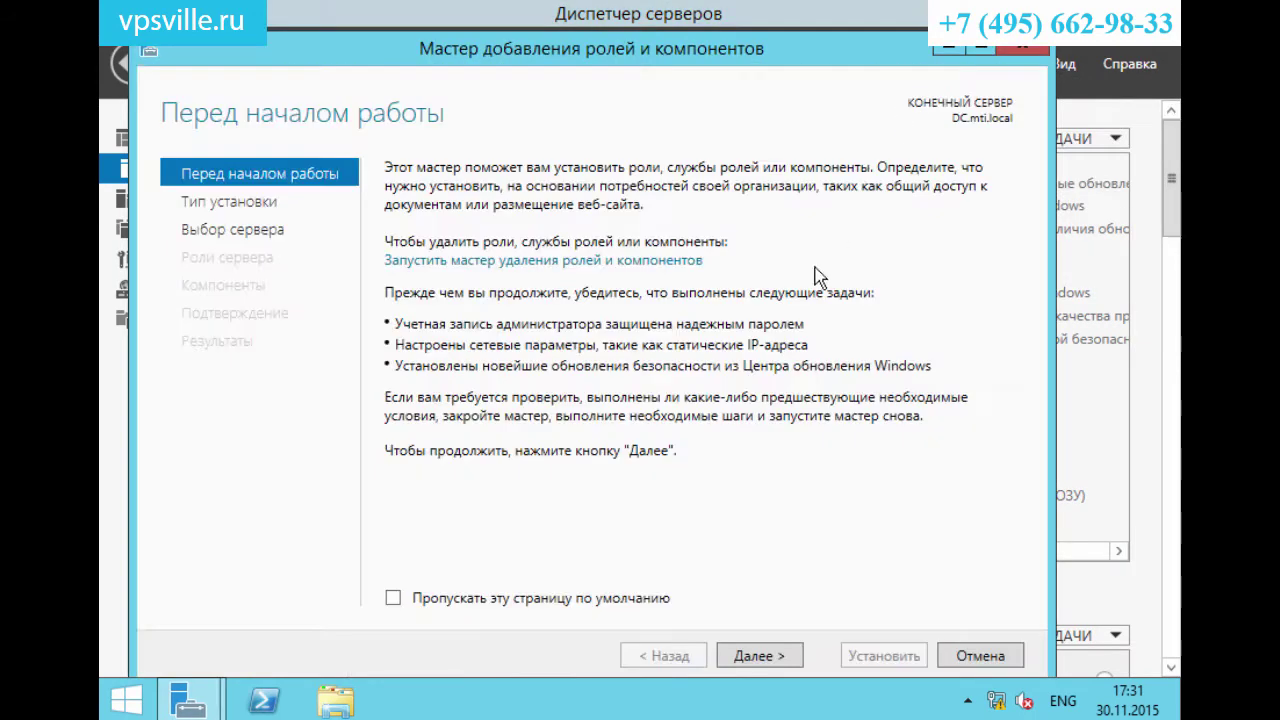
pyautogui.click(752, 660)
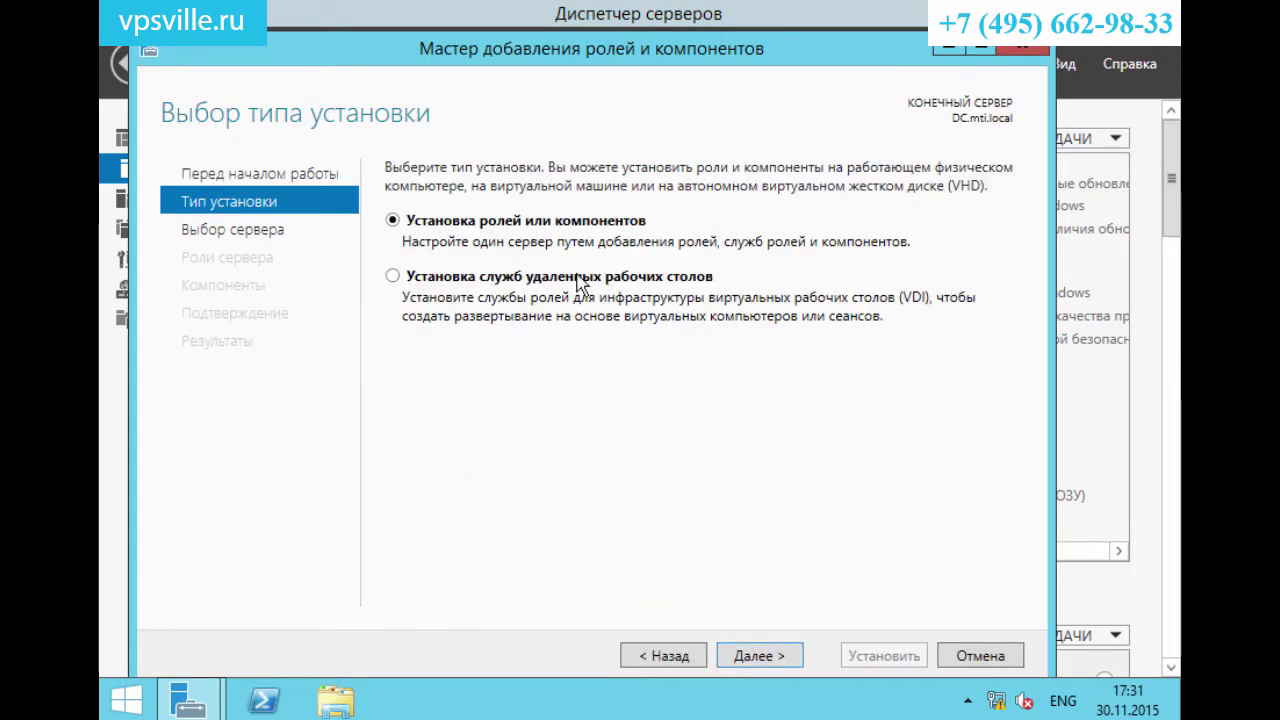
pyautogui.click(580, 277)
pyautogui.click(729, 655)
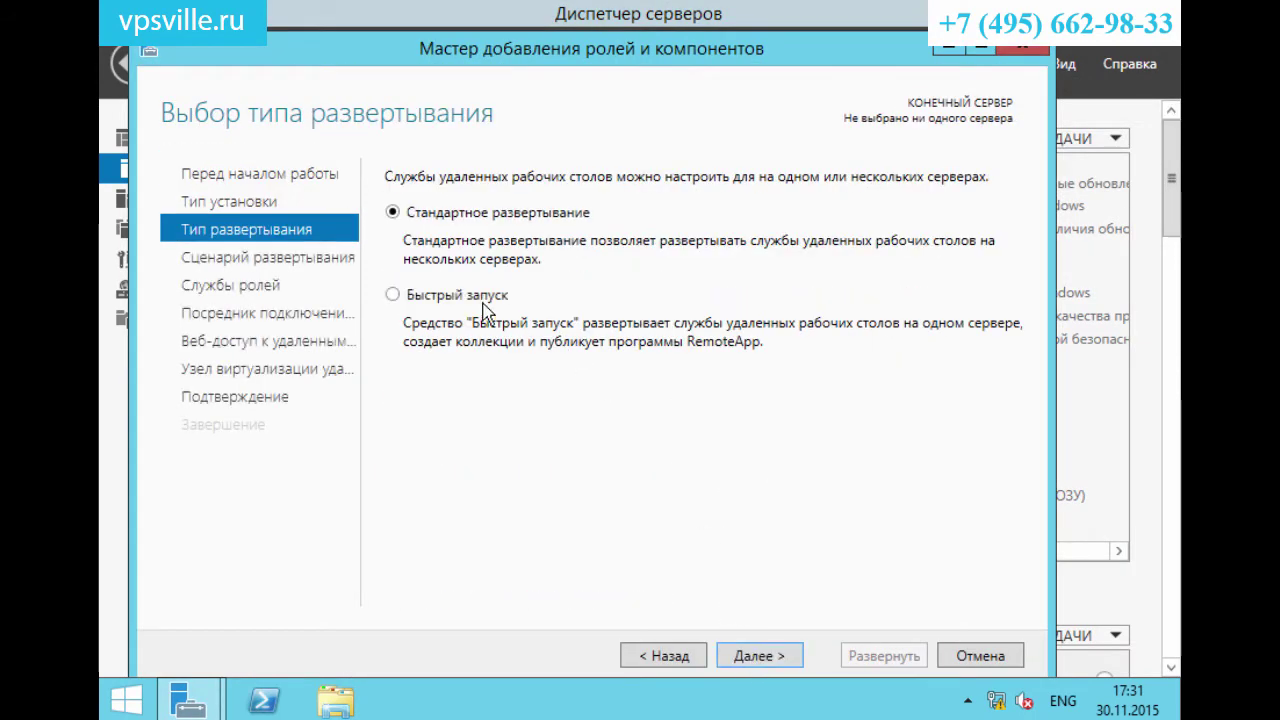
# Pick Quick Start, session-based deployment on DC, allow automatic restart, and deploy.
pyautogui.click(393, 297)
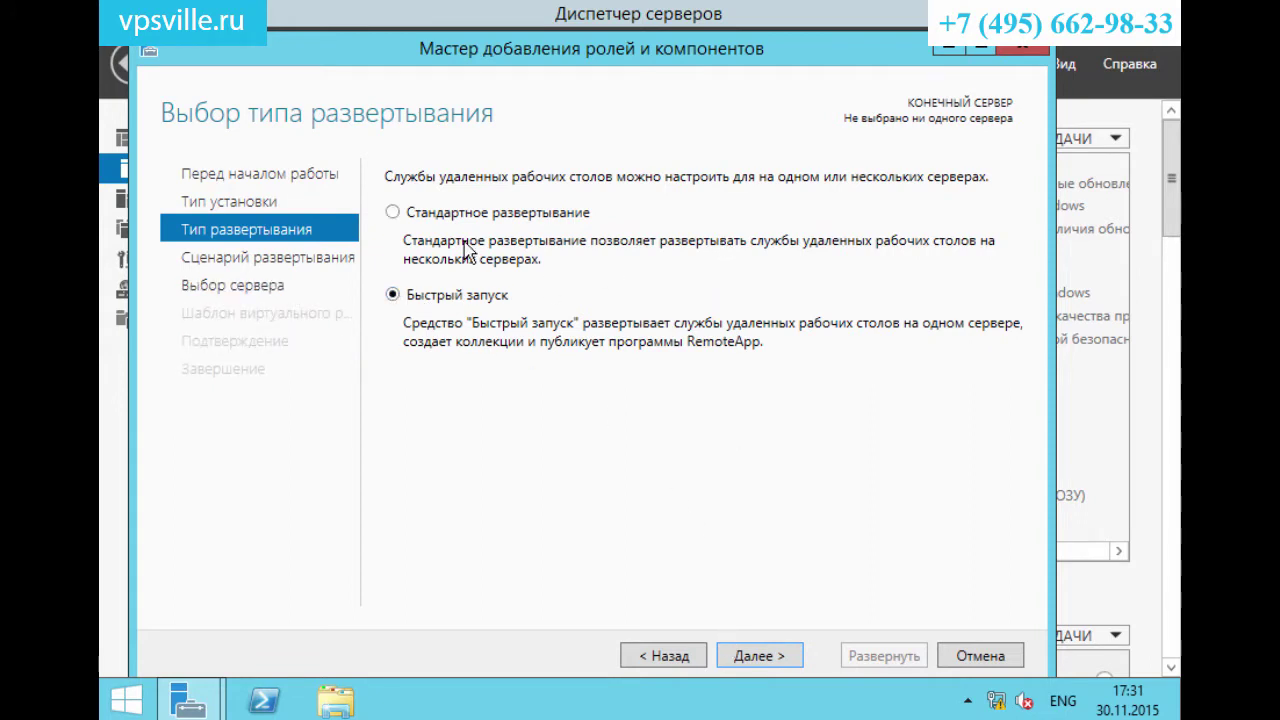
pyautogui.click(752, 658)
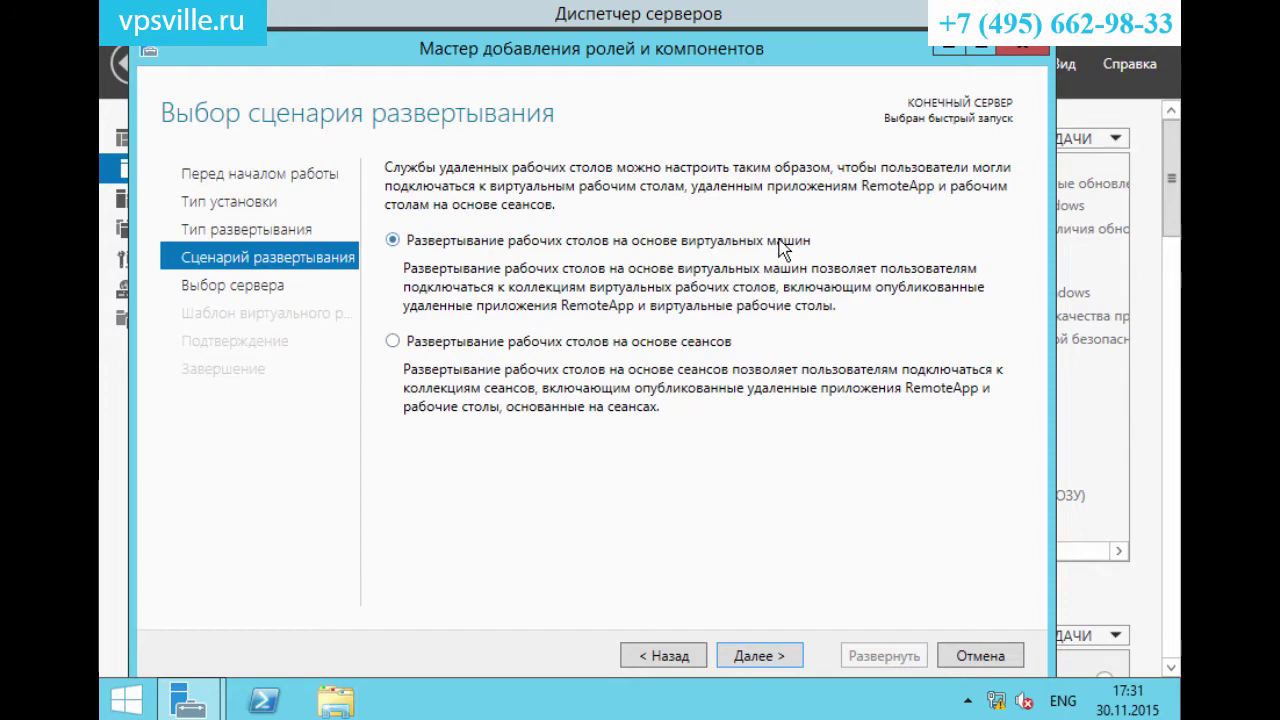
pyautogui.click(448, 352)
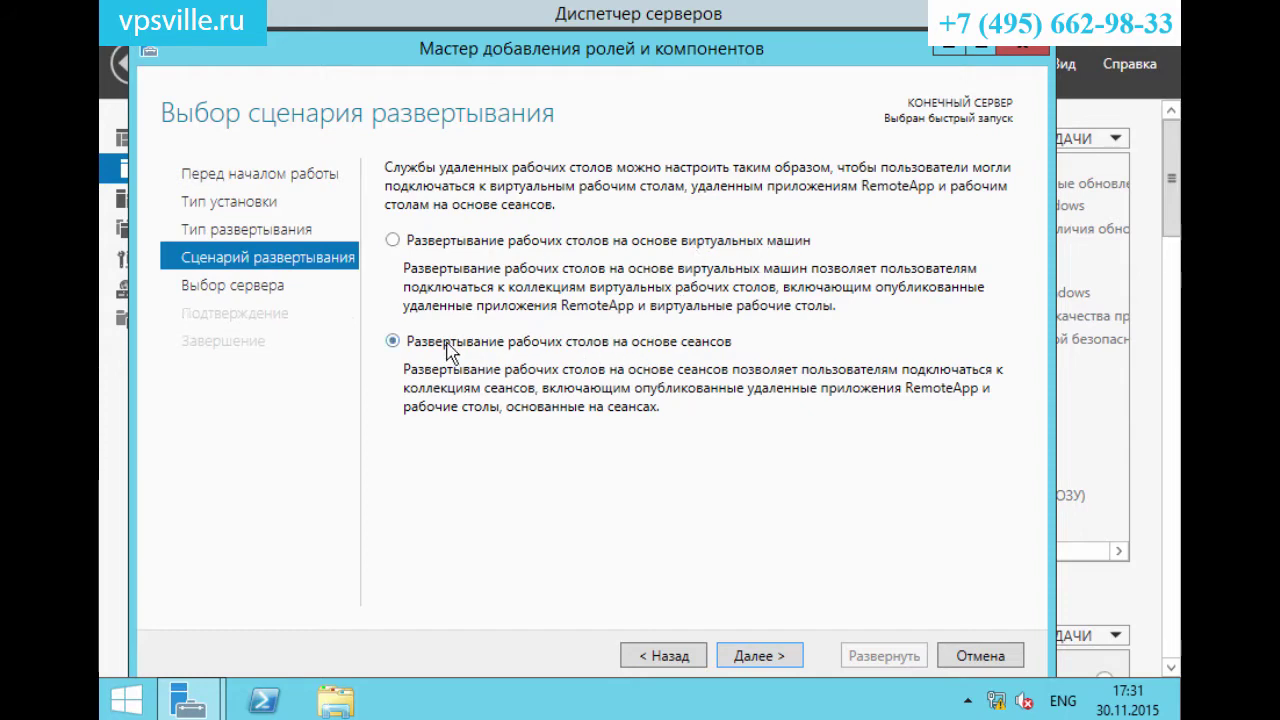
pyautogui.click(758, 656)
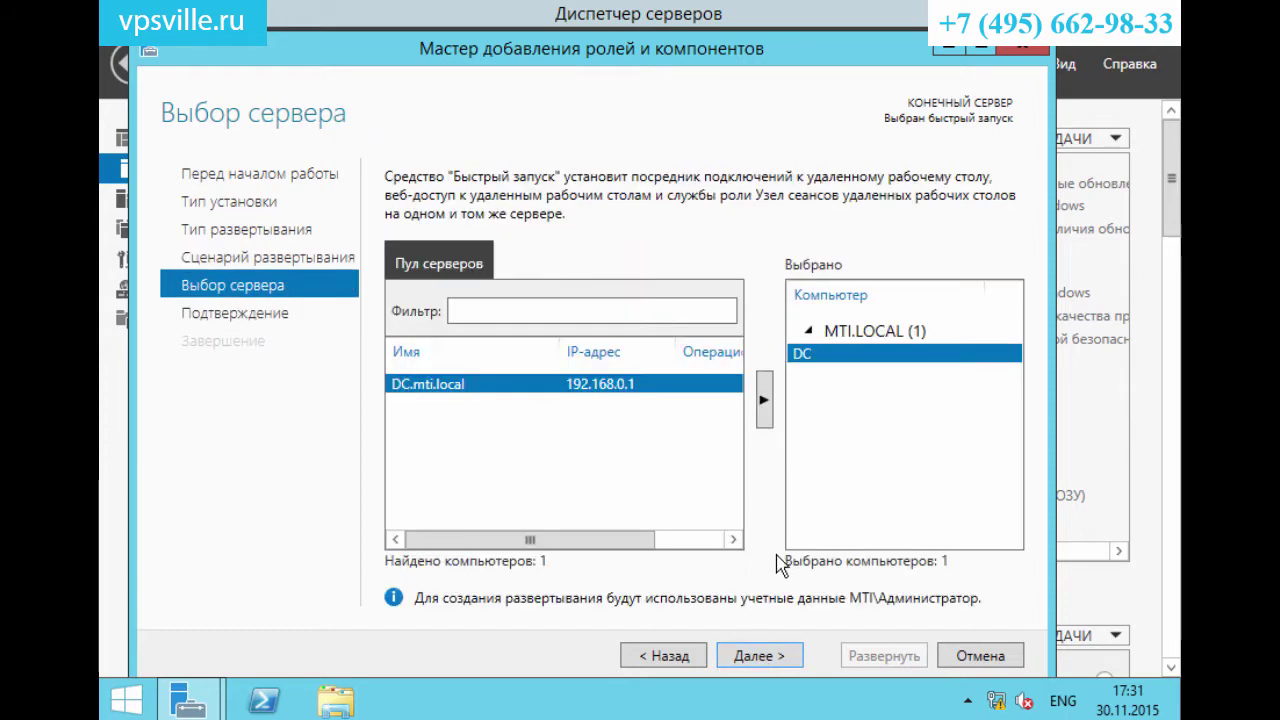
pyautogui.click(772, 660)
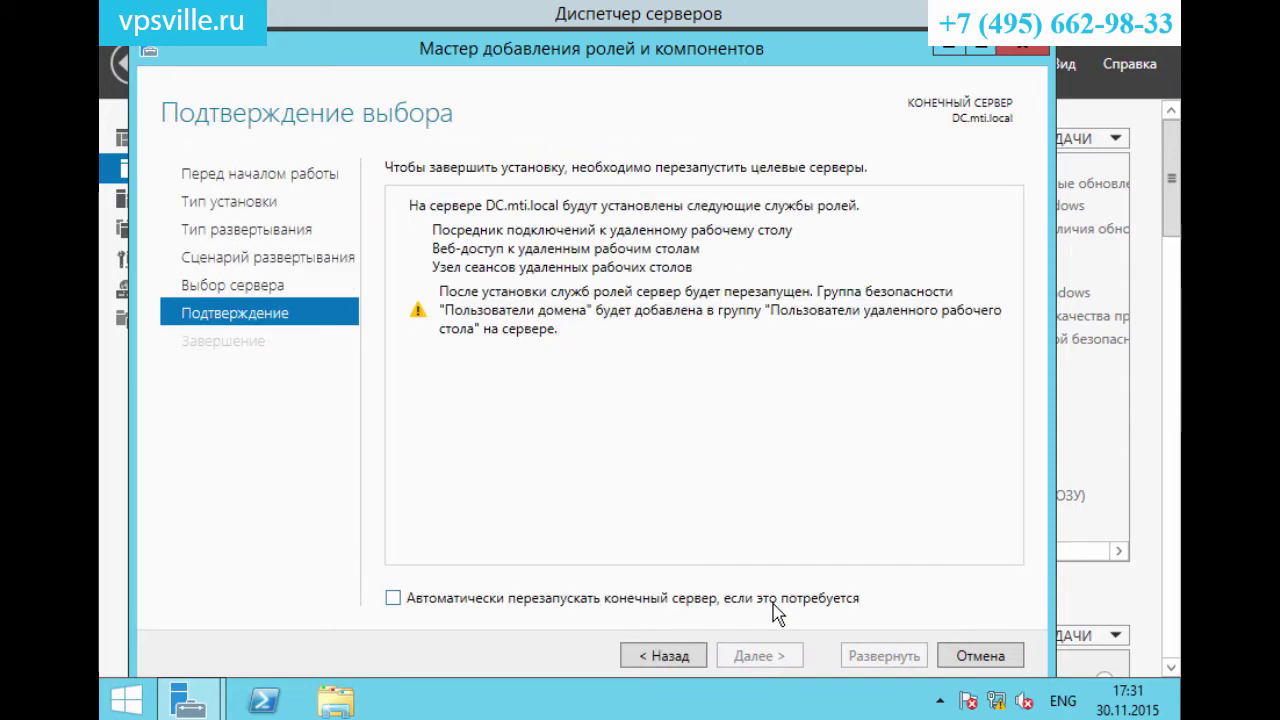
pyautogui.click(597, 600)
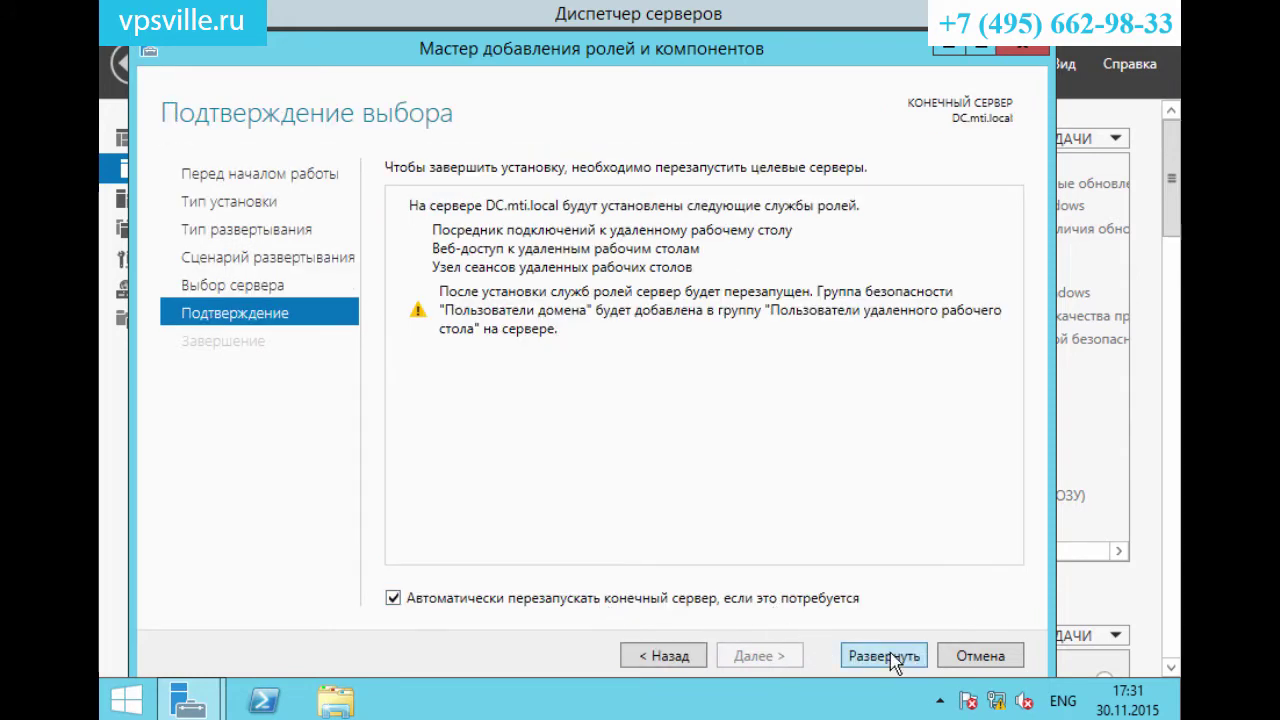
pyautogui.click(893, 658)
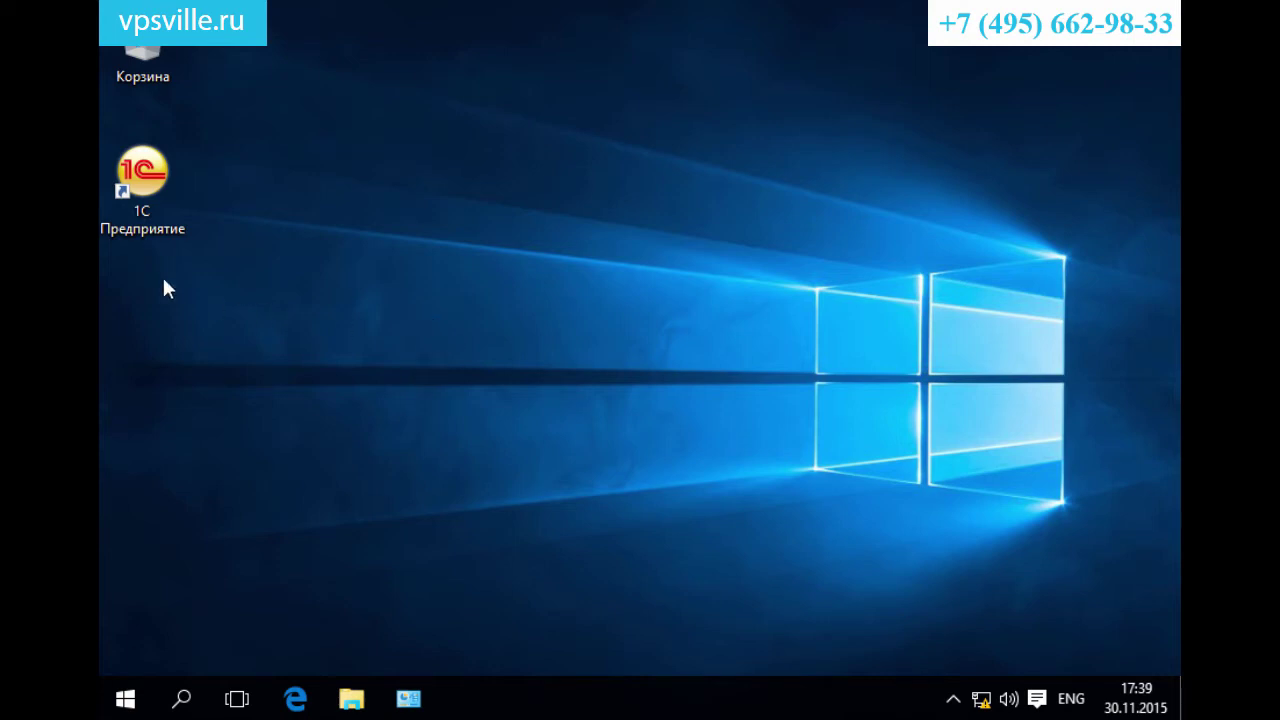
# Open the 1C:Enterprise launcher, select the demo base's path, and search for Remote Desktop.
pyautogui.doubleClick(150, 173)
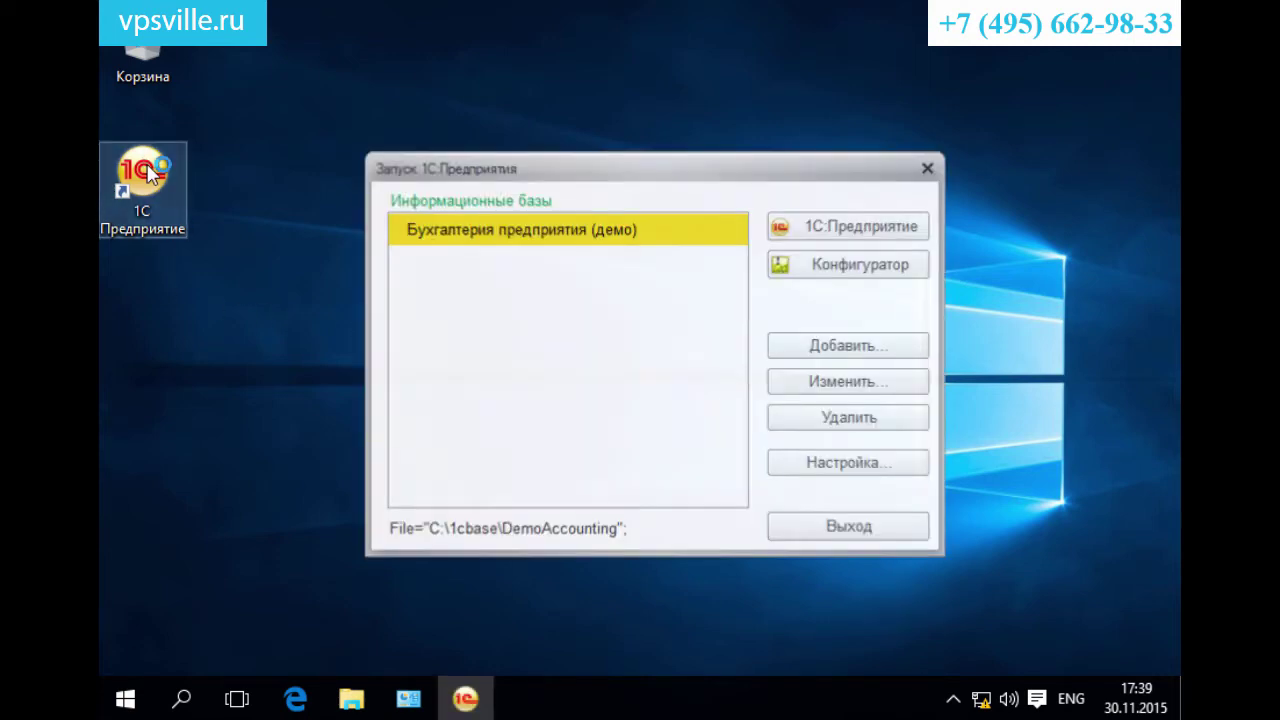
pyautogui.tripleClick(471, 531)
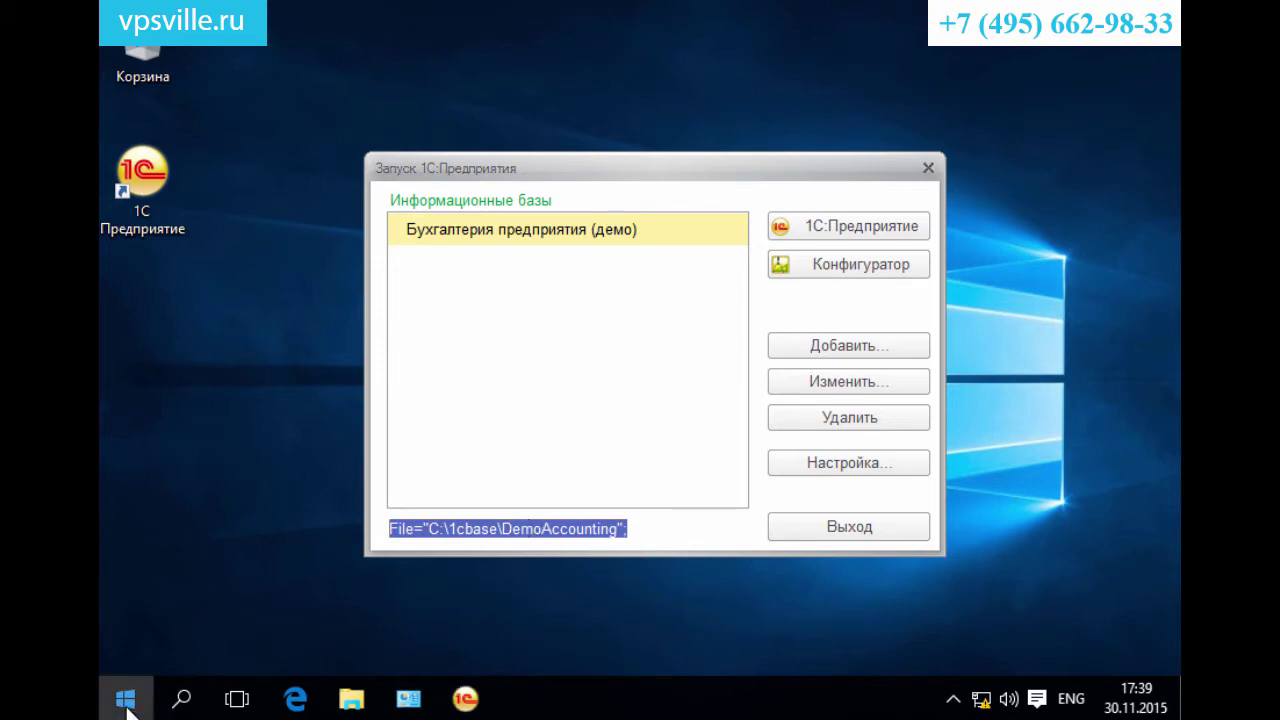
pyautogui.click(126, 700)
pyautogui.write('gjltk')
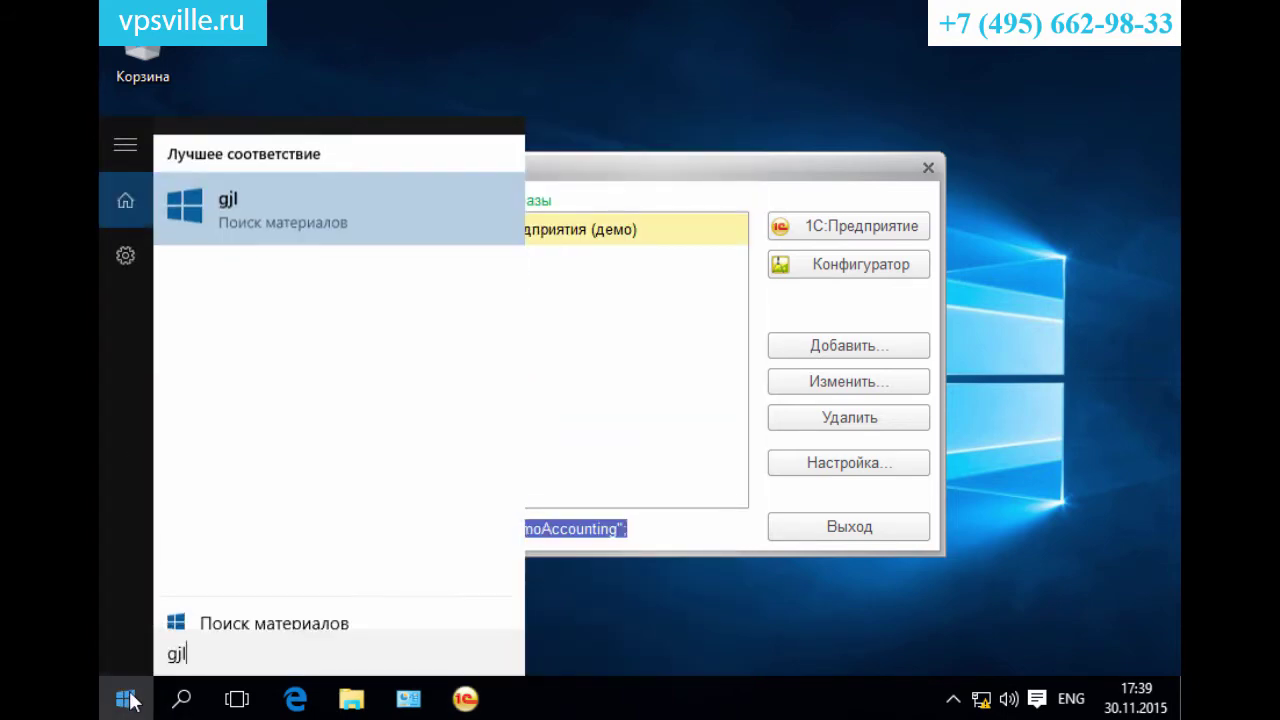
pyautogui.press('BackSpace')
pyautogui.press('BackSpace')
pyautogui.hotkey('alt', 'shift')
pyautogui.write('Подл')
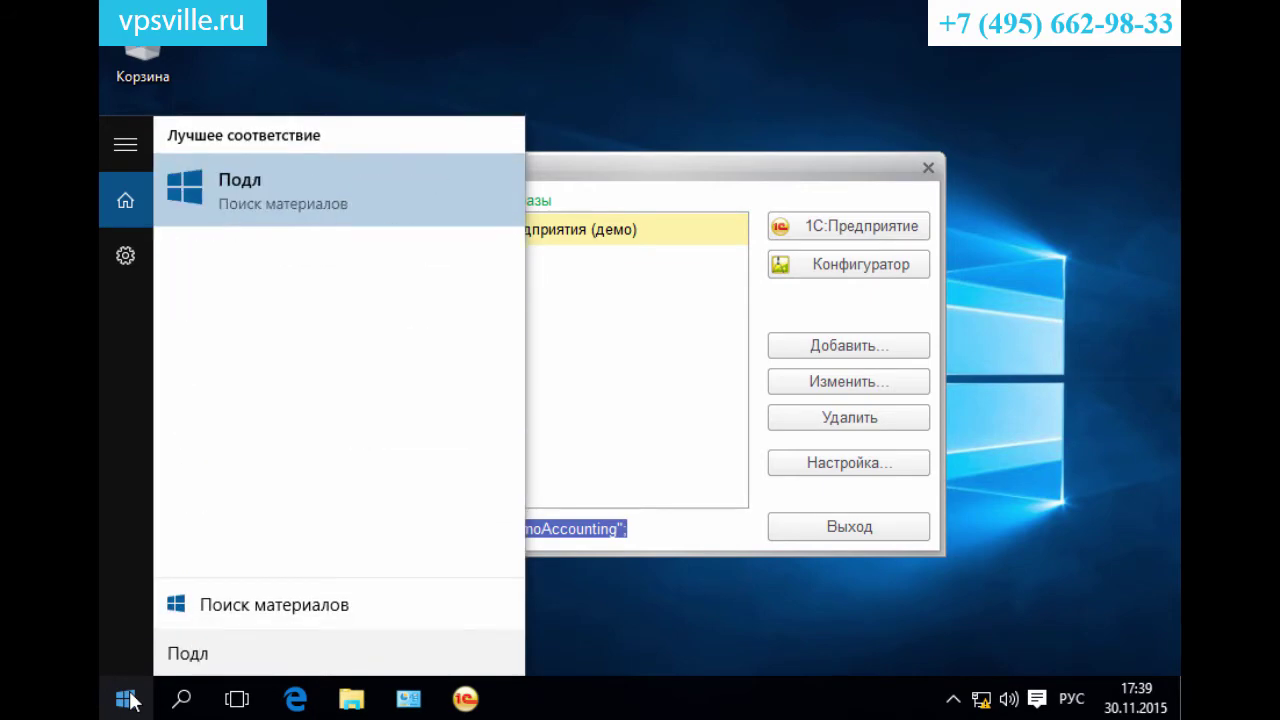
pyautogui.press('BackSpace')
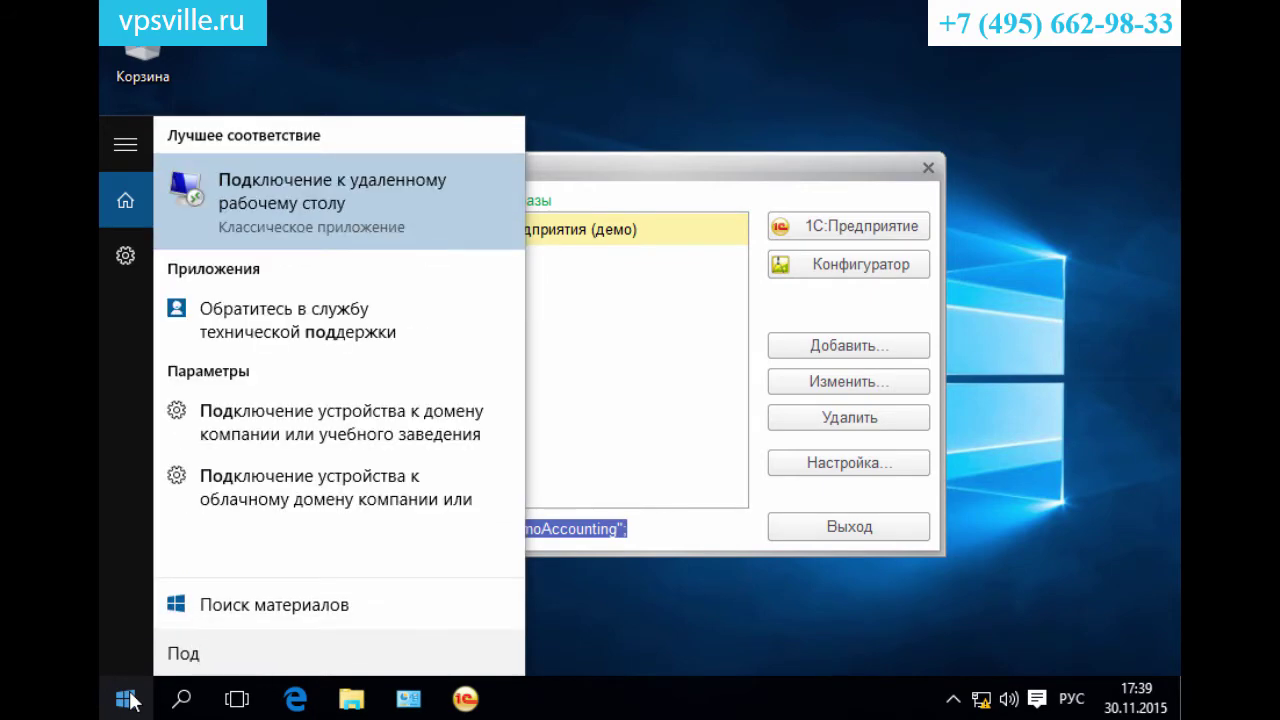
# Launch Remote Desktop Connection for 192.168.0.1, show full options, and clear the user name.
pyautogui.click(321, 212)
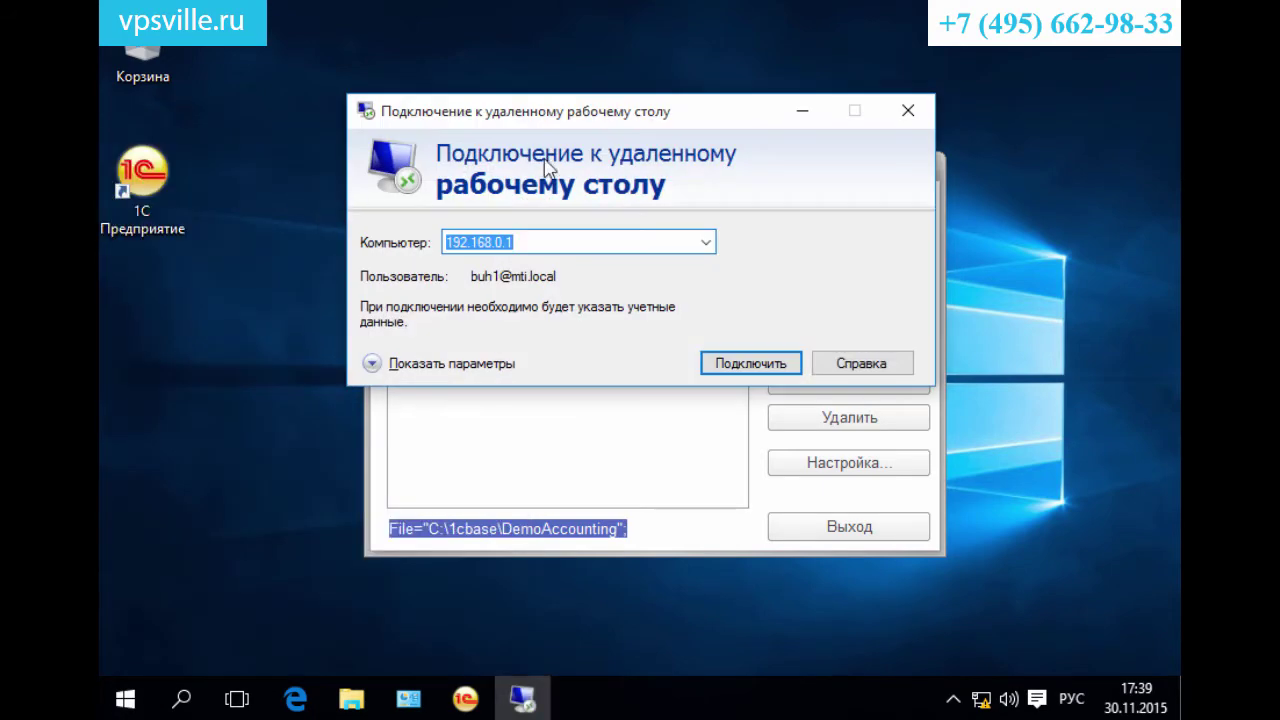
pyautogui.click(392, 366)
pyautogui.moveTo(615, 101); pyautogui.dragTo(593, 49)
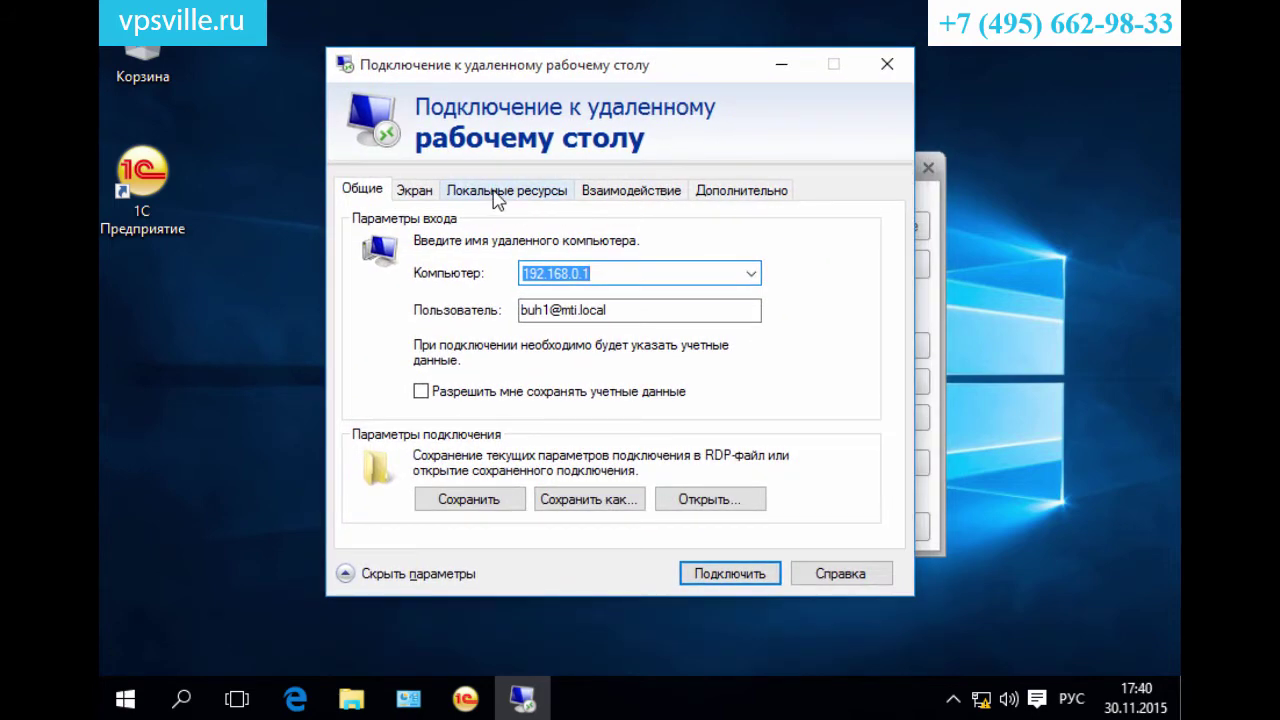
pyautogui.moveTo(657, 306); pyautogui.dragTo(329, 323)
pyautogui.press('BackSpace')
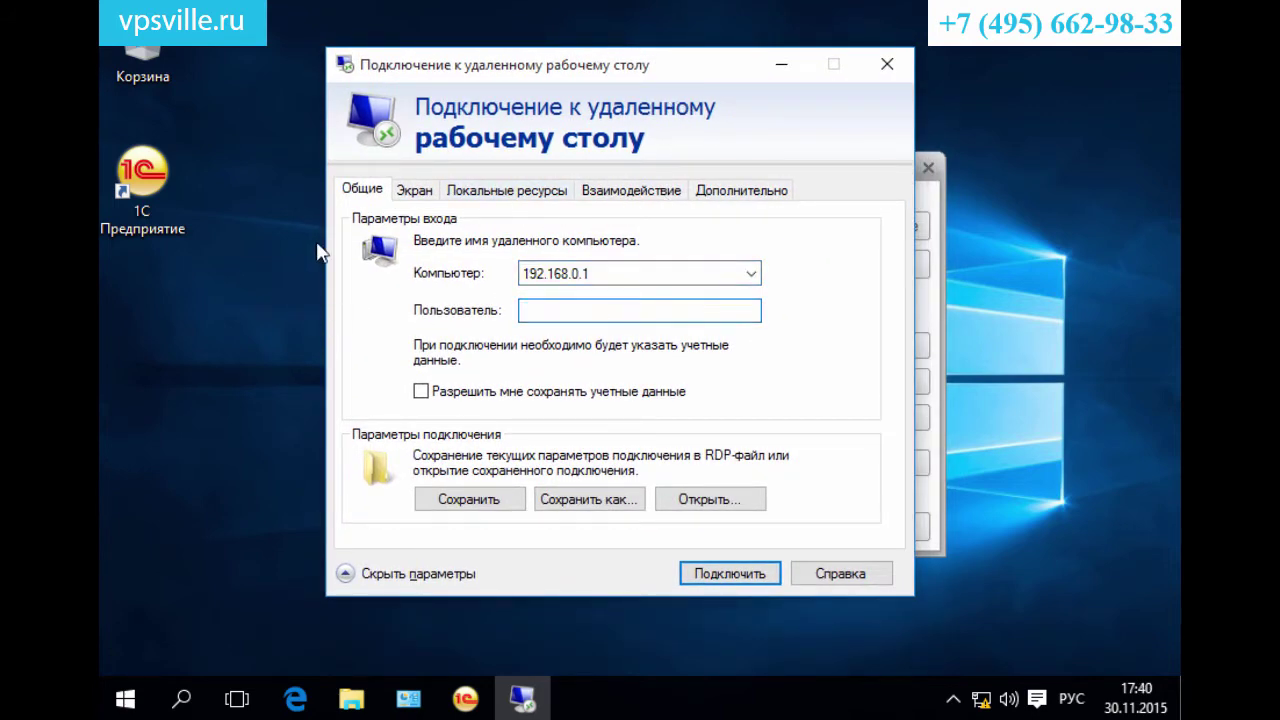
# Under Local Resources, tick Local Disk (C:) in the Drives list.
pyautogui.click(500, 195)
pyautogui.click(480, 516)
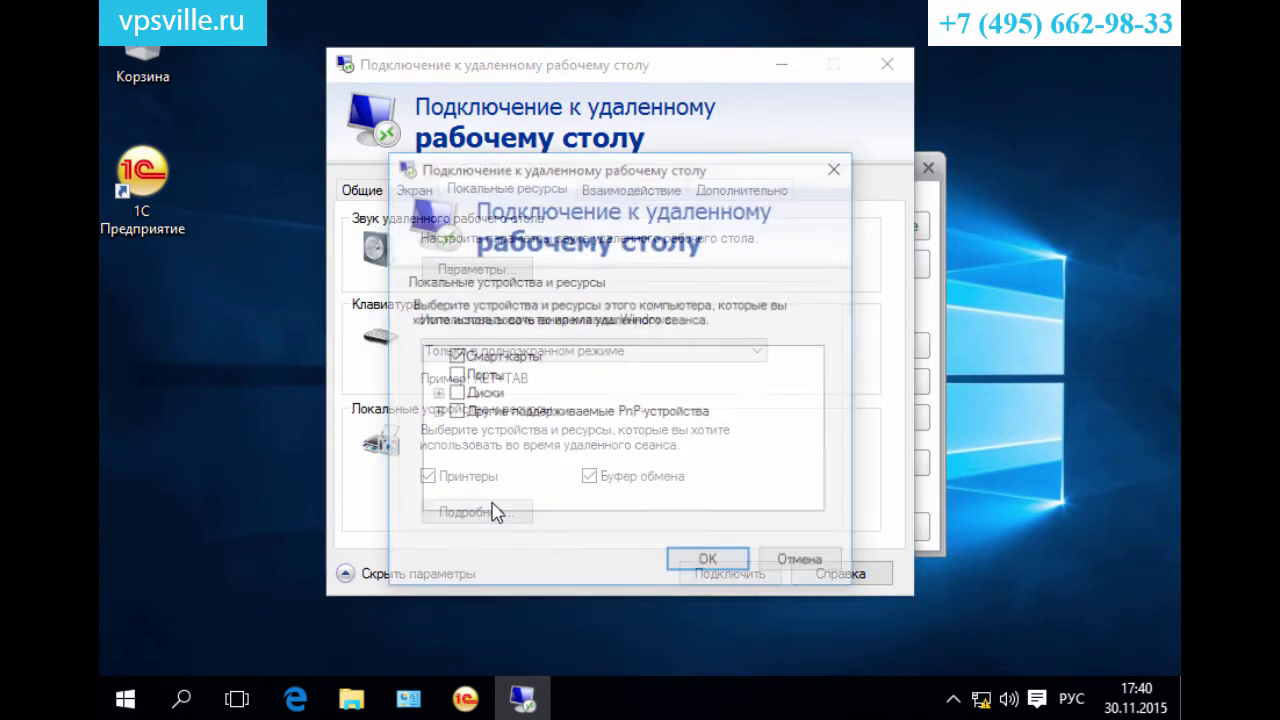
pyautogui.click(437, 394)
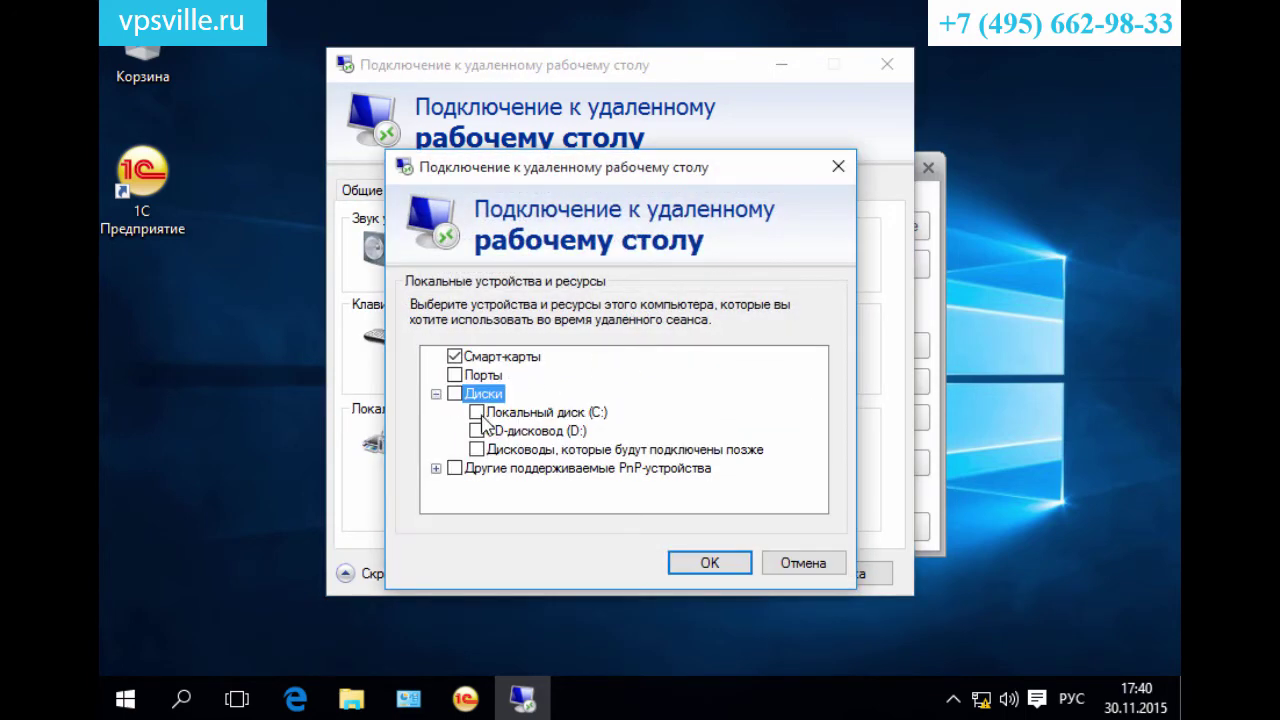
pyautogui.click(477, 412)
# Check the Distr and 1cbase folders on C: in File Explorer, then confirm the drive selection.
pyautogui.press('super+e')
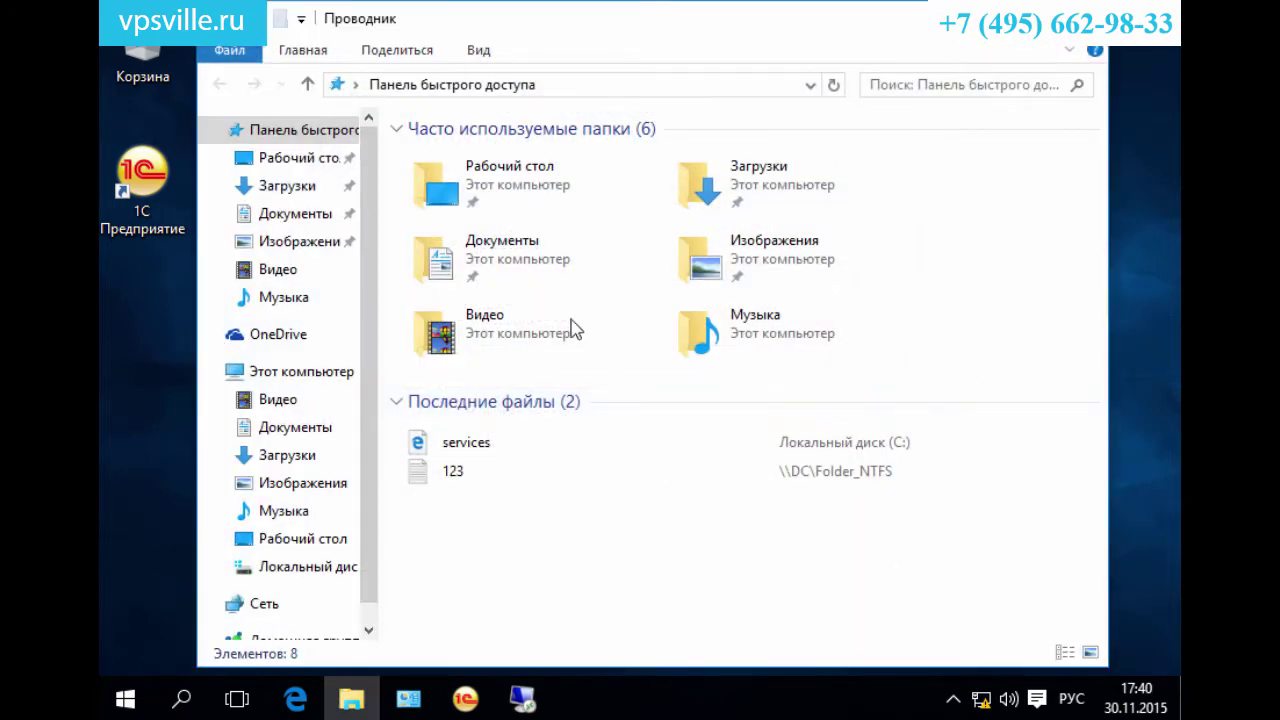
pyautogui.click(300, 568)
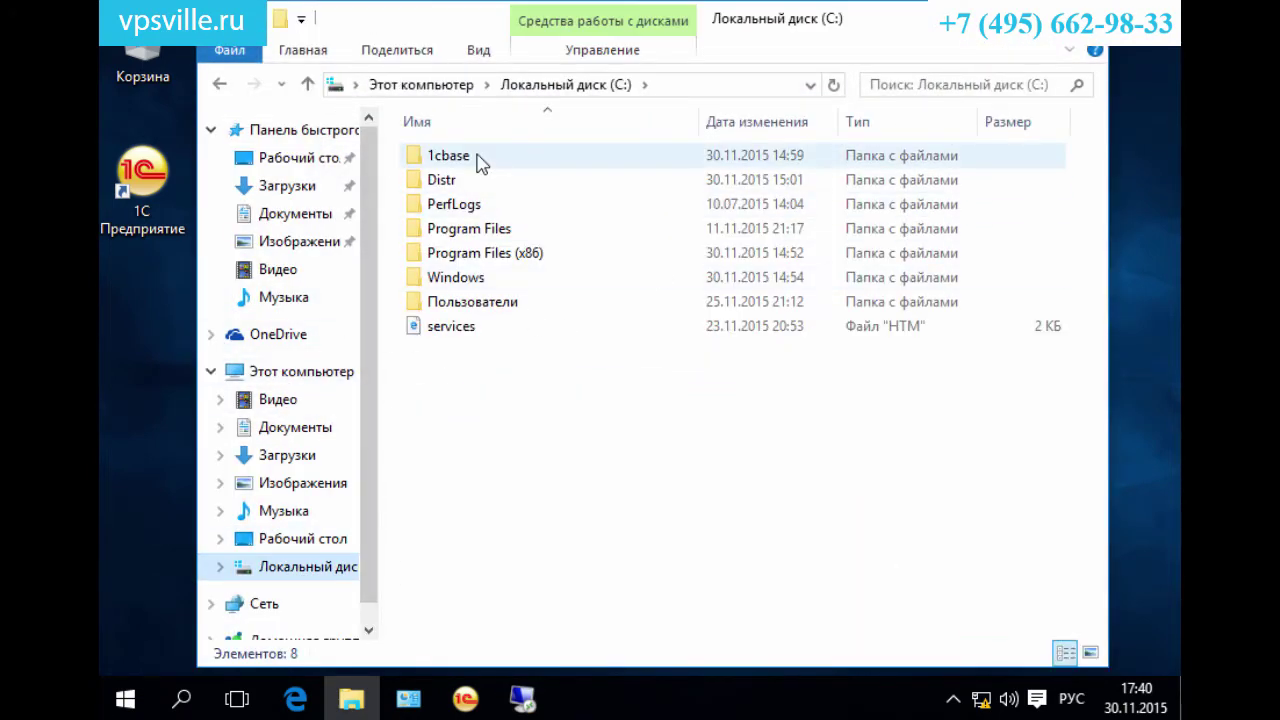
pyautogui.doubleClick(463, 183)
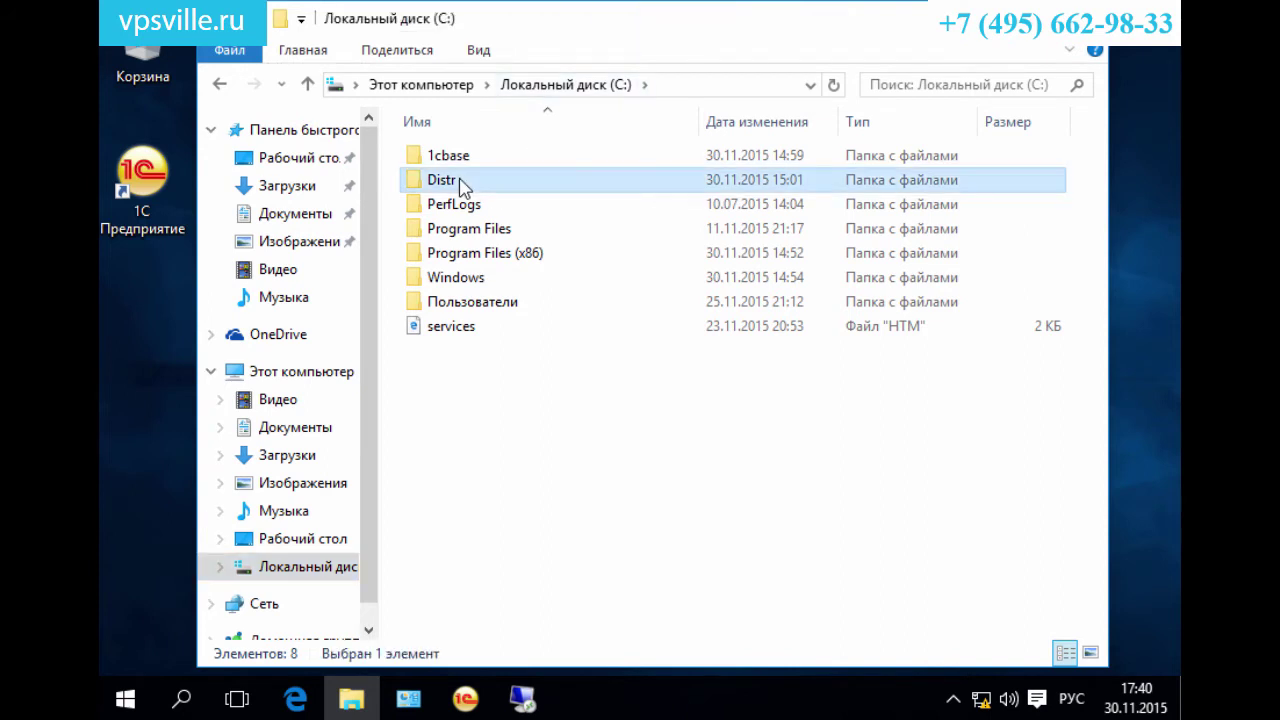
pyautogui.click(220, 88)
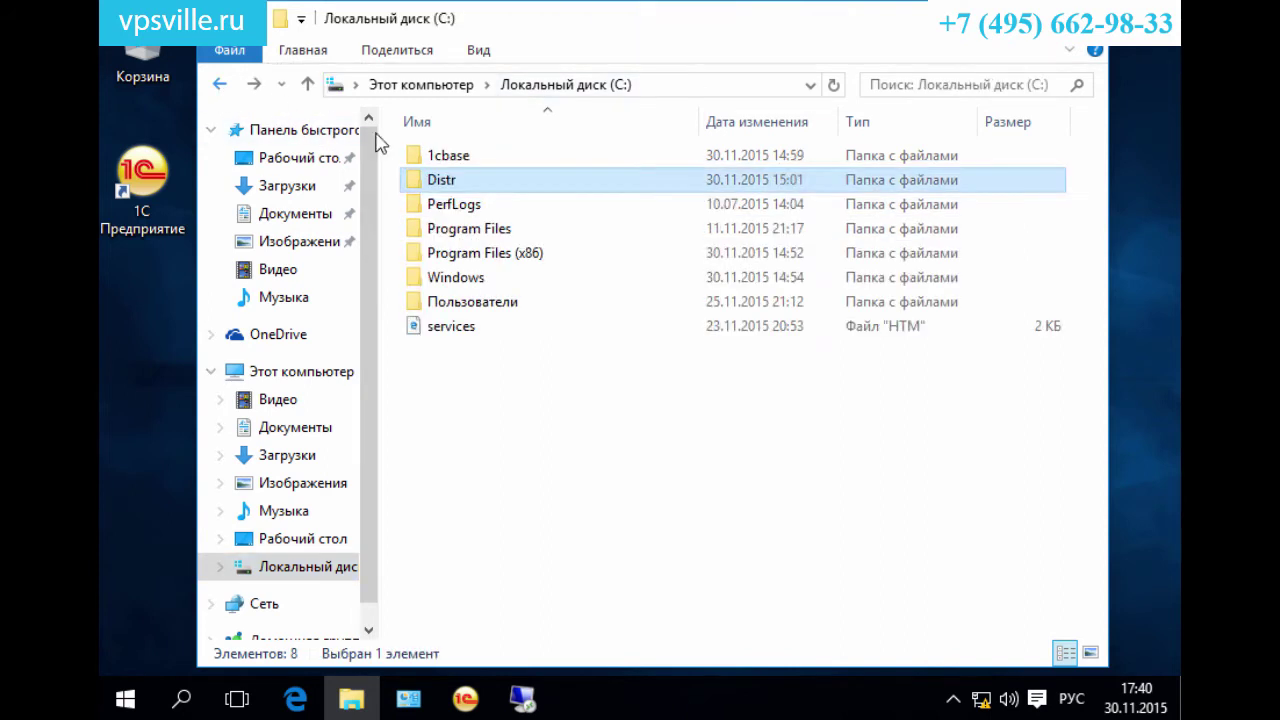
pyautogui.doubleClick(450, 153)
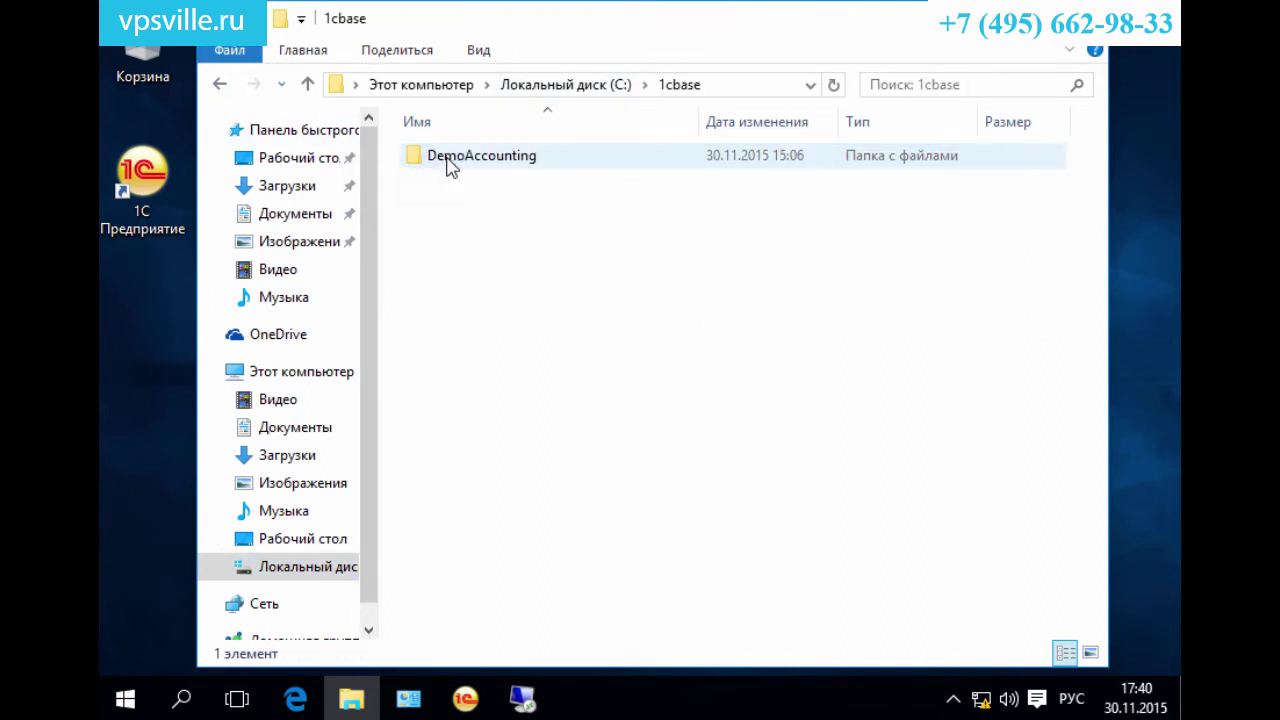
pyautogui.click(220, 86)
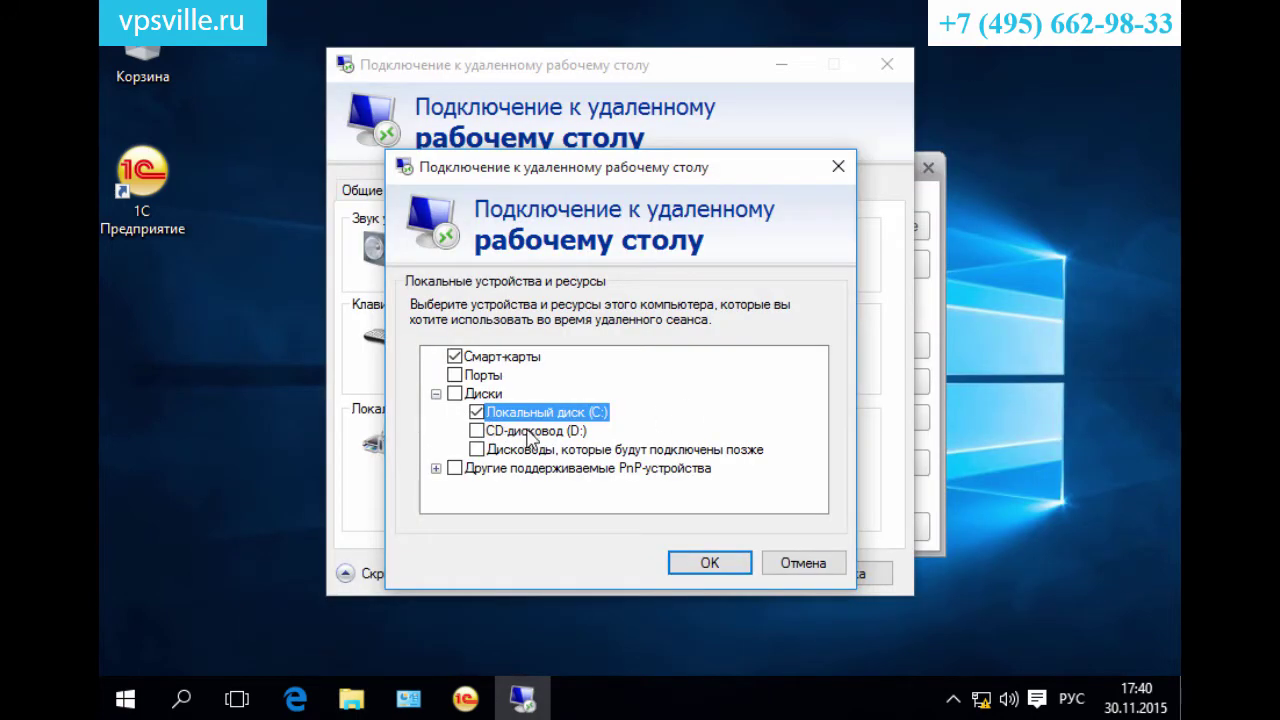
pyautogui.click(727, 563)
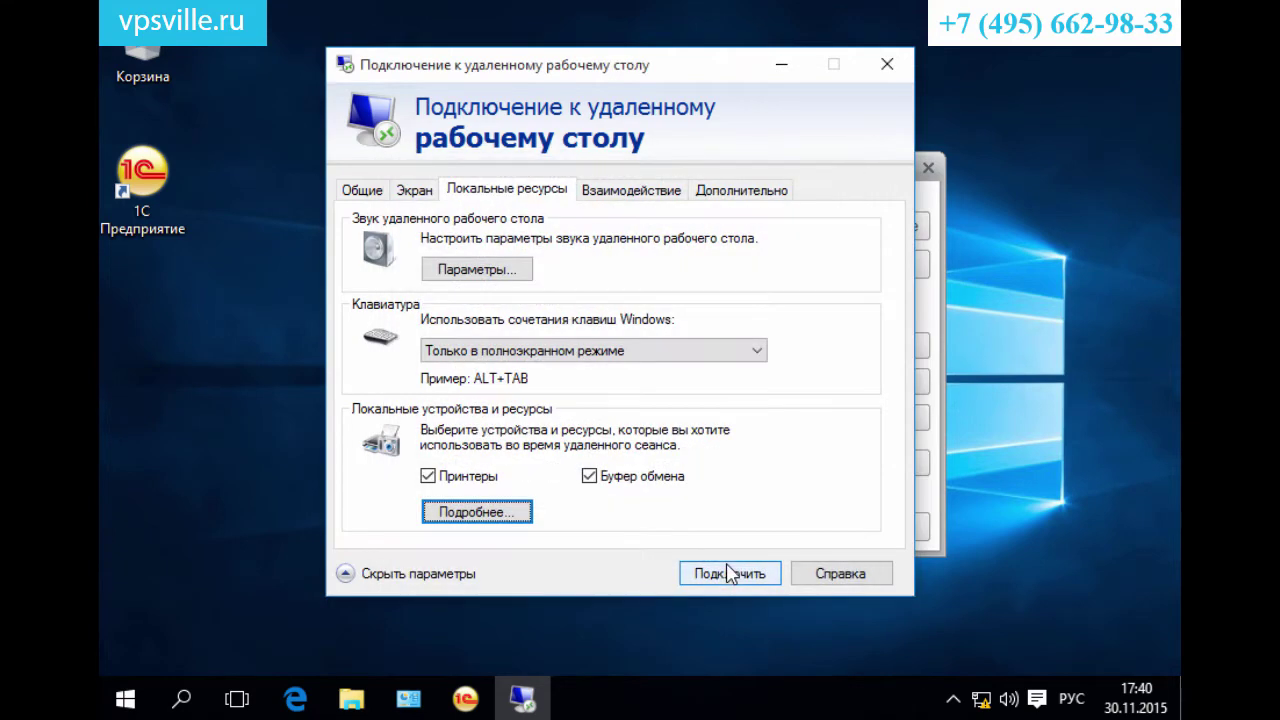
# Connect to 192.168.0.1 without future prompts for this computer, using another account.
pyautogui.click(724, 574)
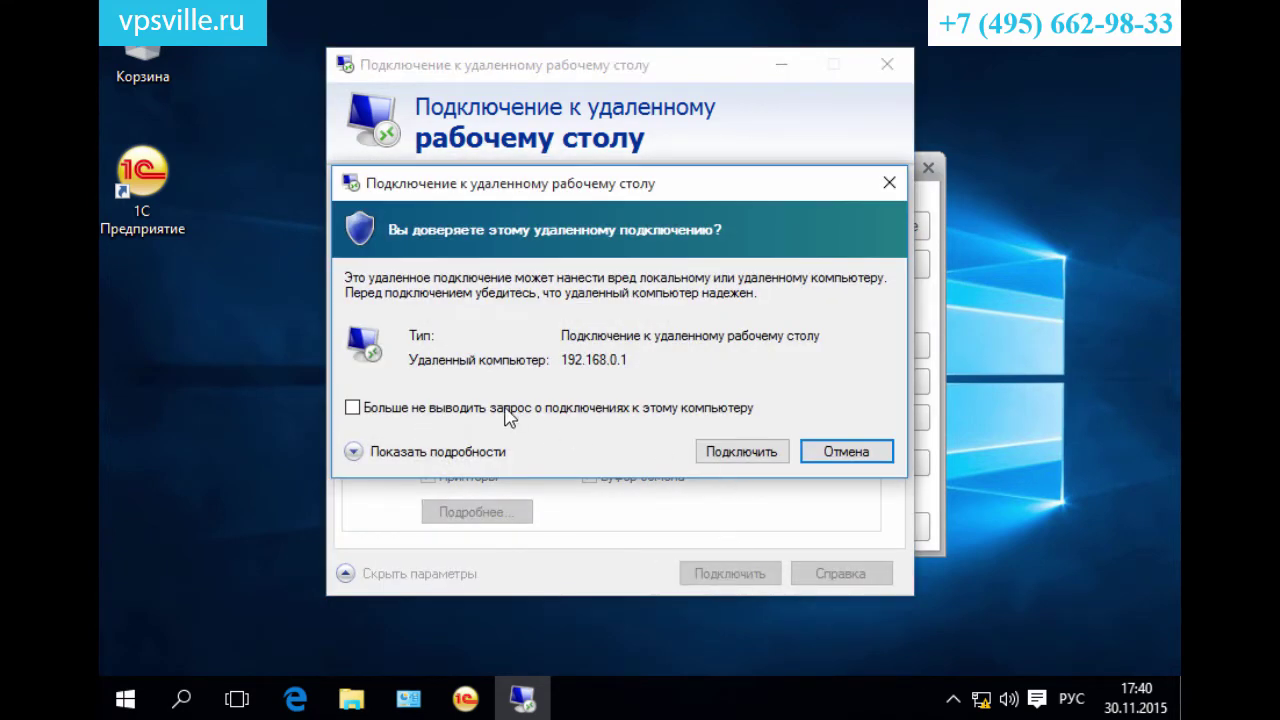
pyautogui.click(508, 410)
pyautogui.click(729, 458)
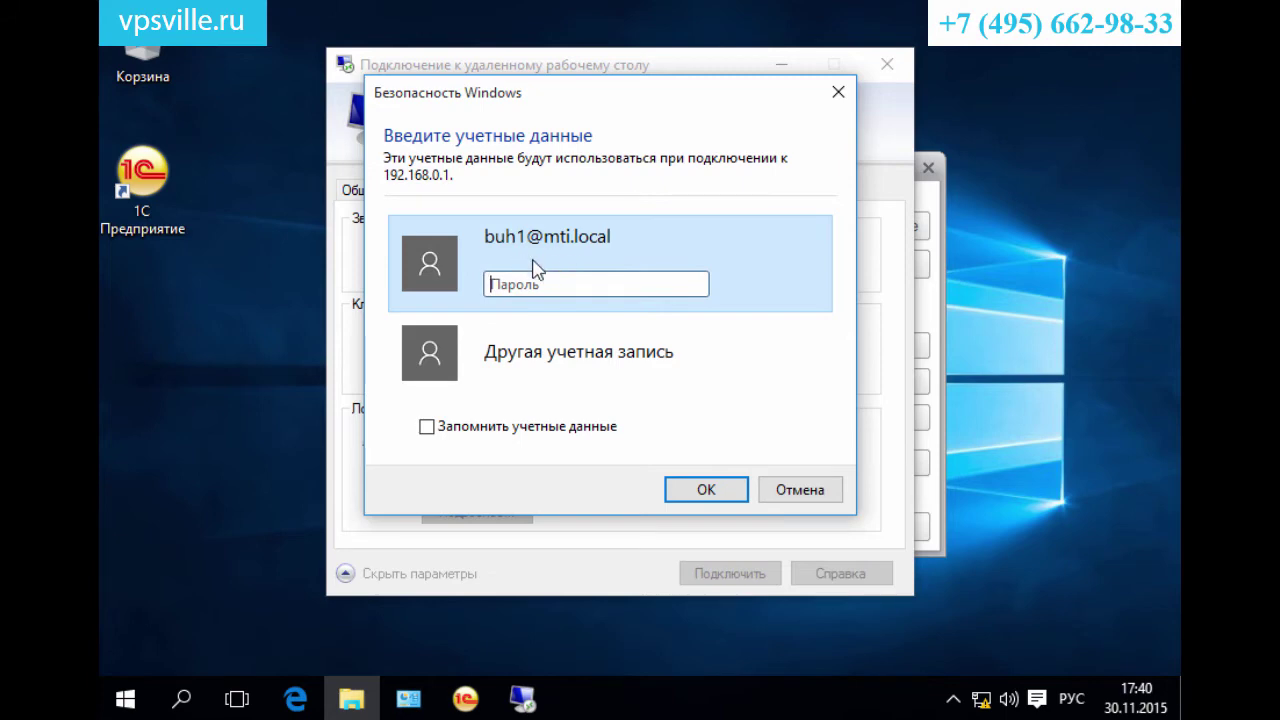
pyautogui.click(562, 345)
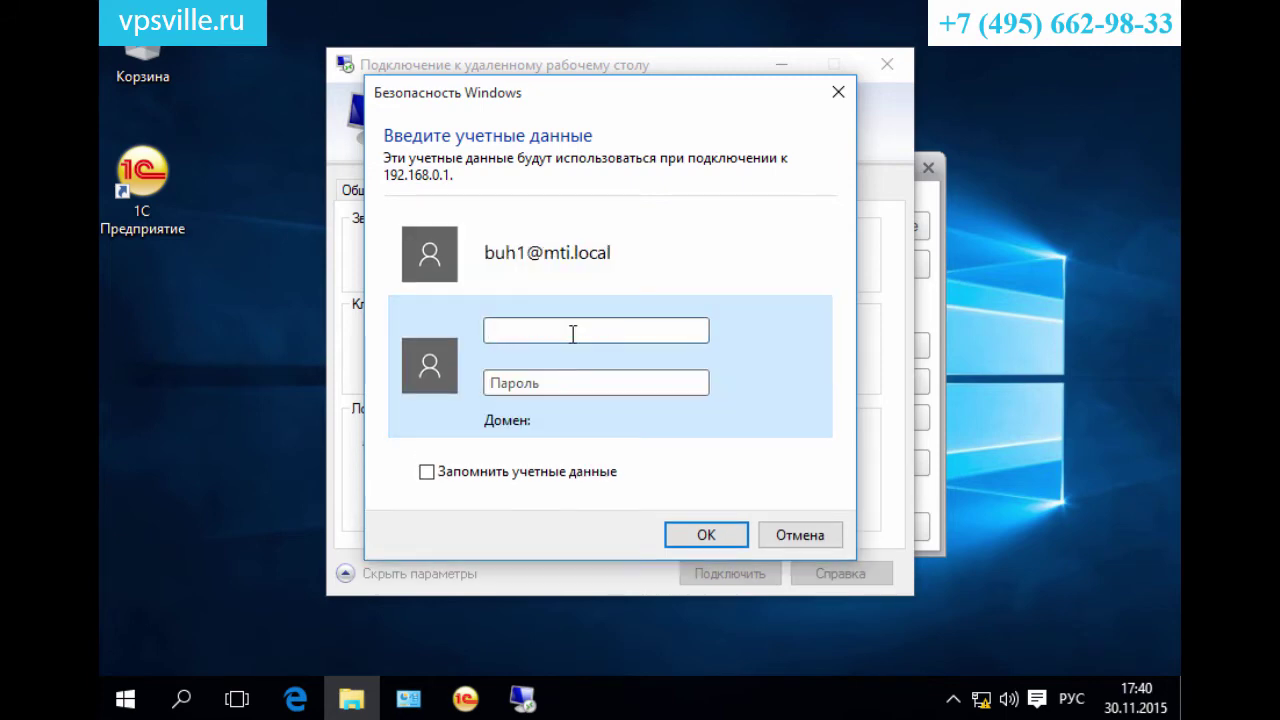
pyautogui.write('Администратор')
pyautogui.hotkey('alt', 'shift')
pyautogui.write('@mti.local')
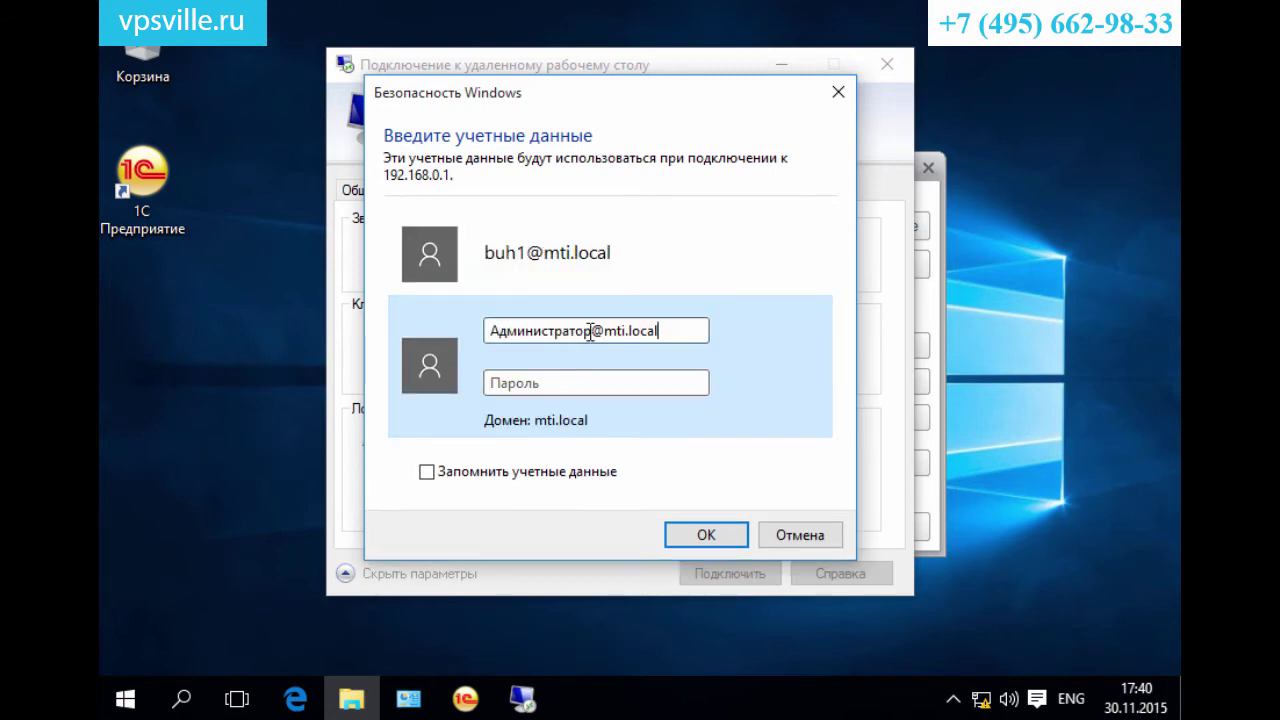
pyautogui.doubleClick(628, 337)
pyautogui.press('Return')
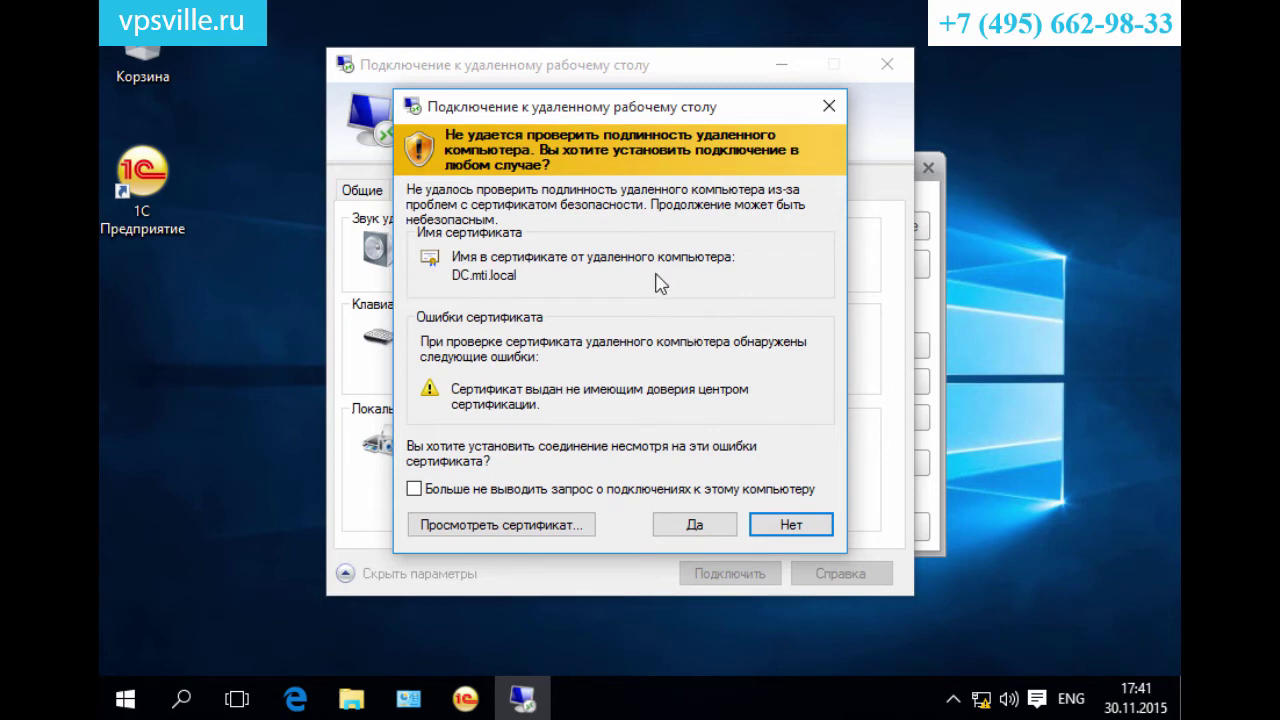
pyautogui.click(718, 517)
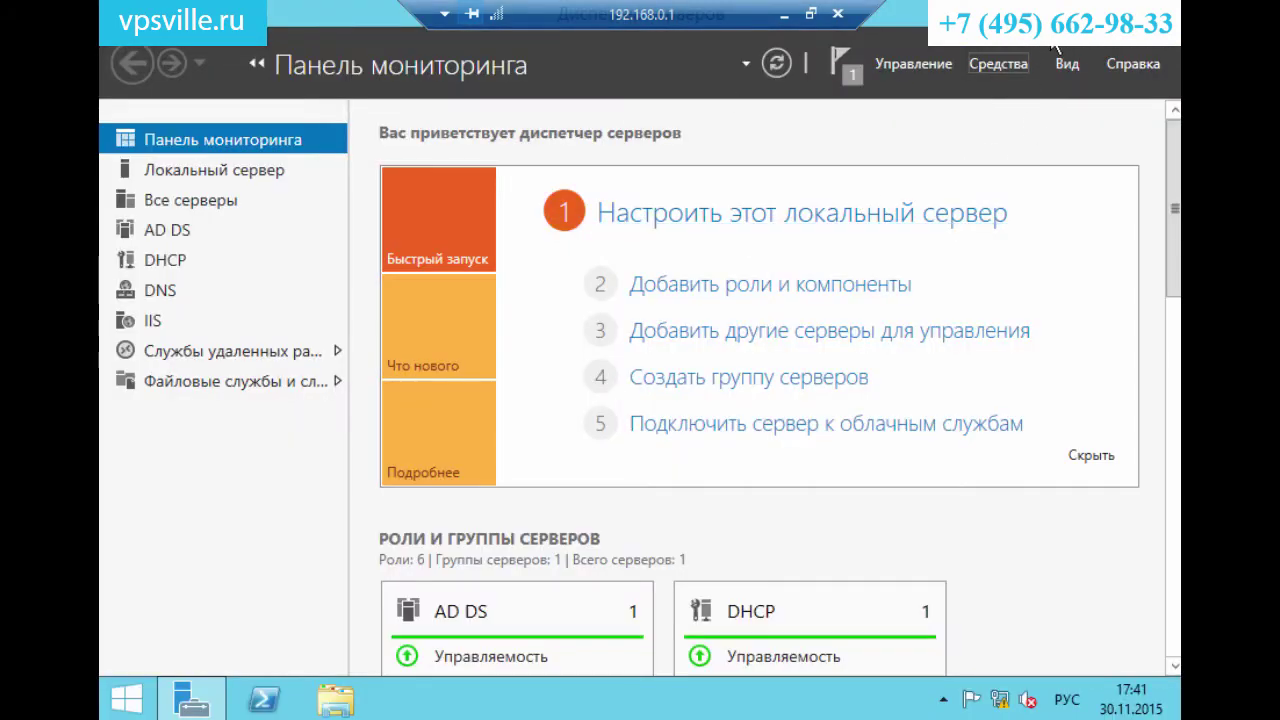
# Open File Explorer in the remote session and browse the redirected C на WIN10 drive.
pyautogui.press('super+d')
pyautogui.click(337, 700)
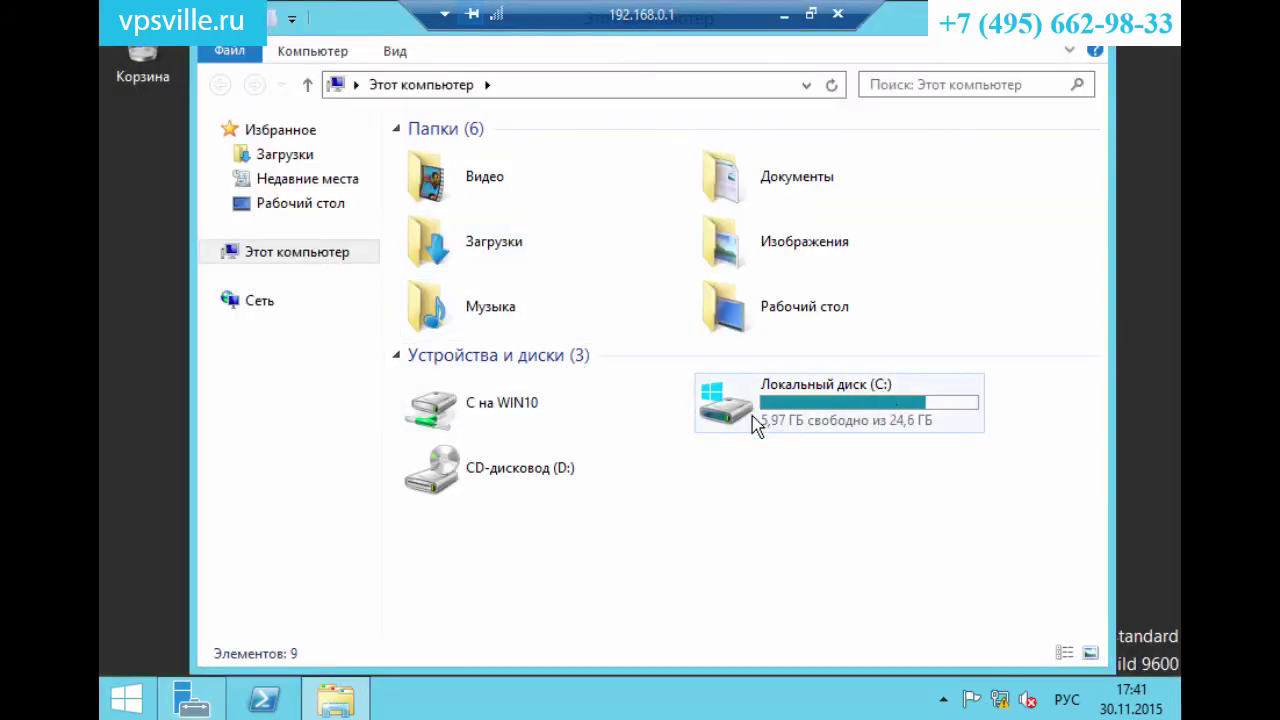
pyautogui.click(492, 430)
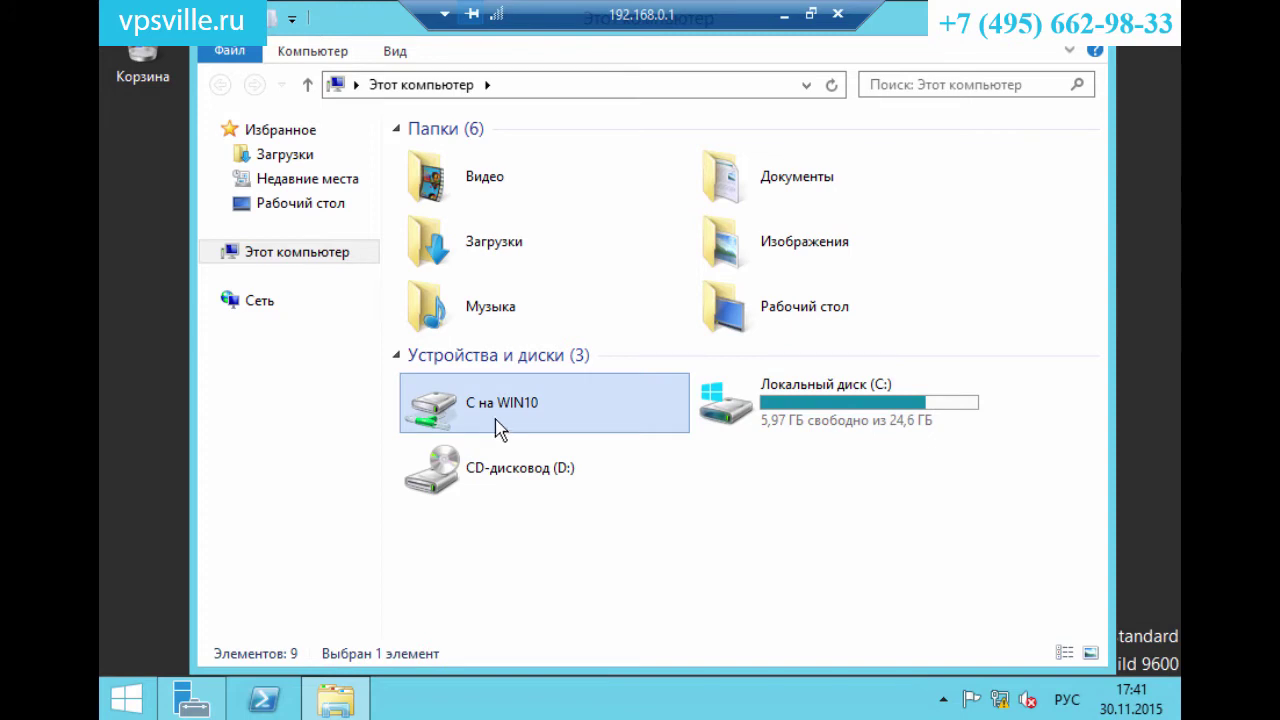
pyautogui.doubleClick(492, 413)
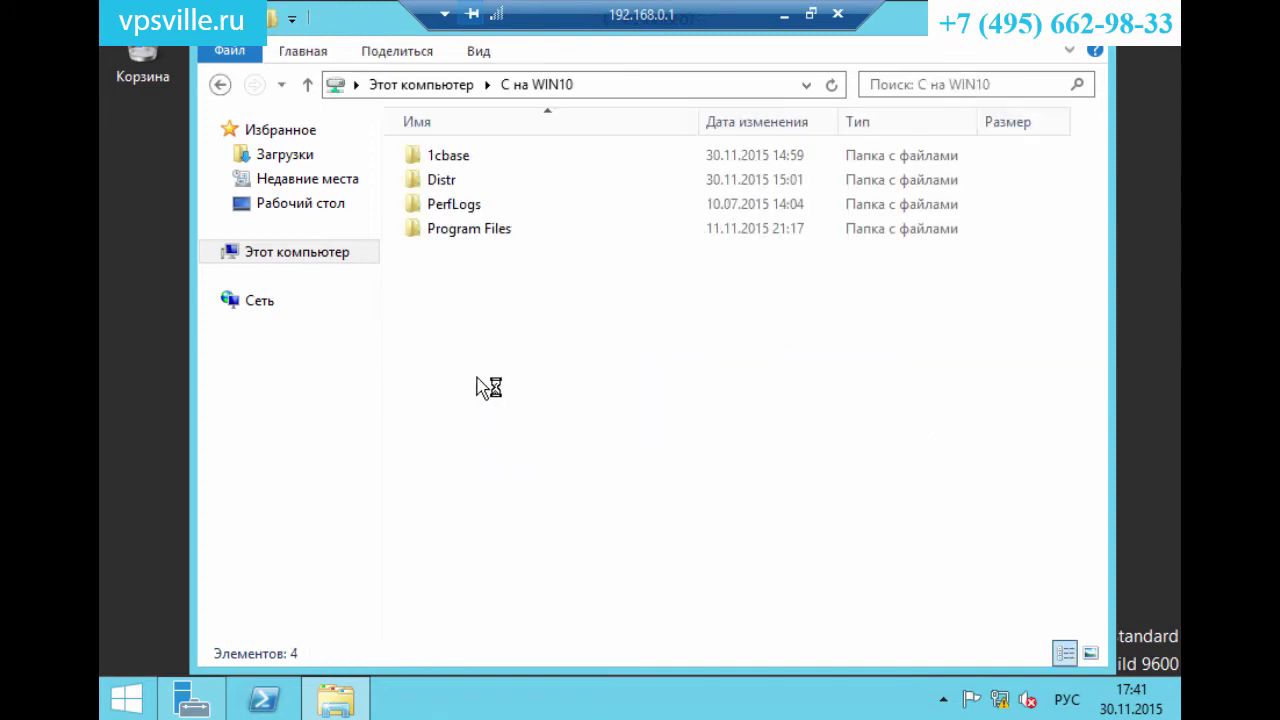
# Copy the Distr and 1cbase folders from the C на WIN10 drive.
pyautogui.click(450, 180)
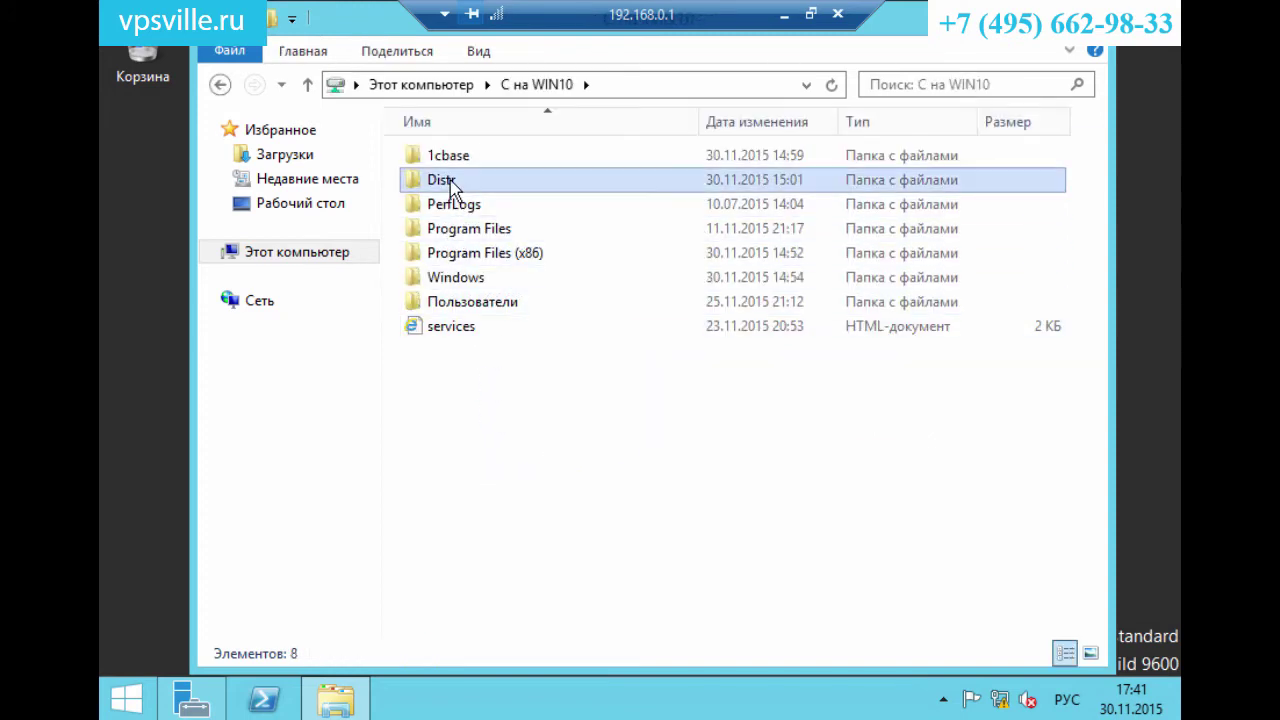
pyautogui.keyDown('ctrl'); pyautogui.click(450, 160); pyautogui.keyUp('ctrl')
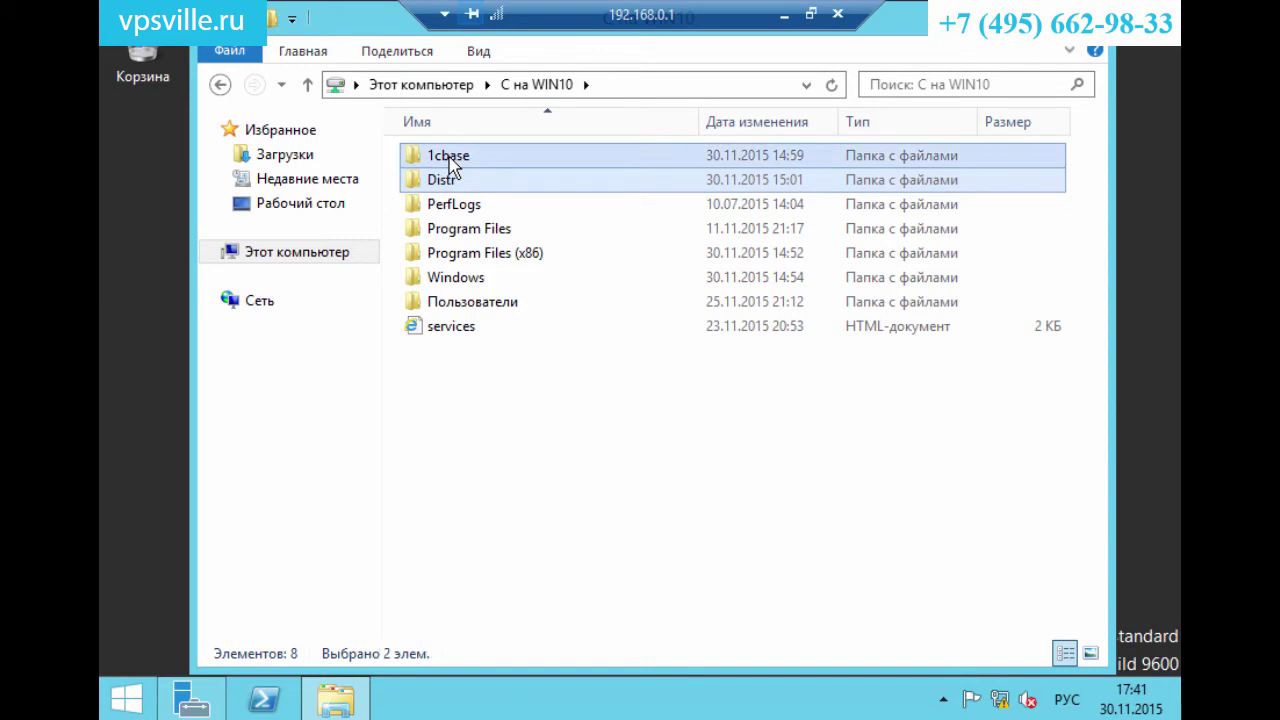
pyautogui.rightClick(449, 159)
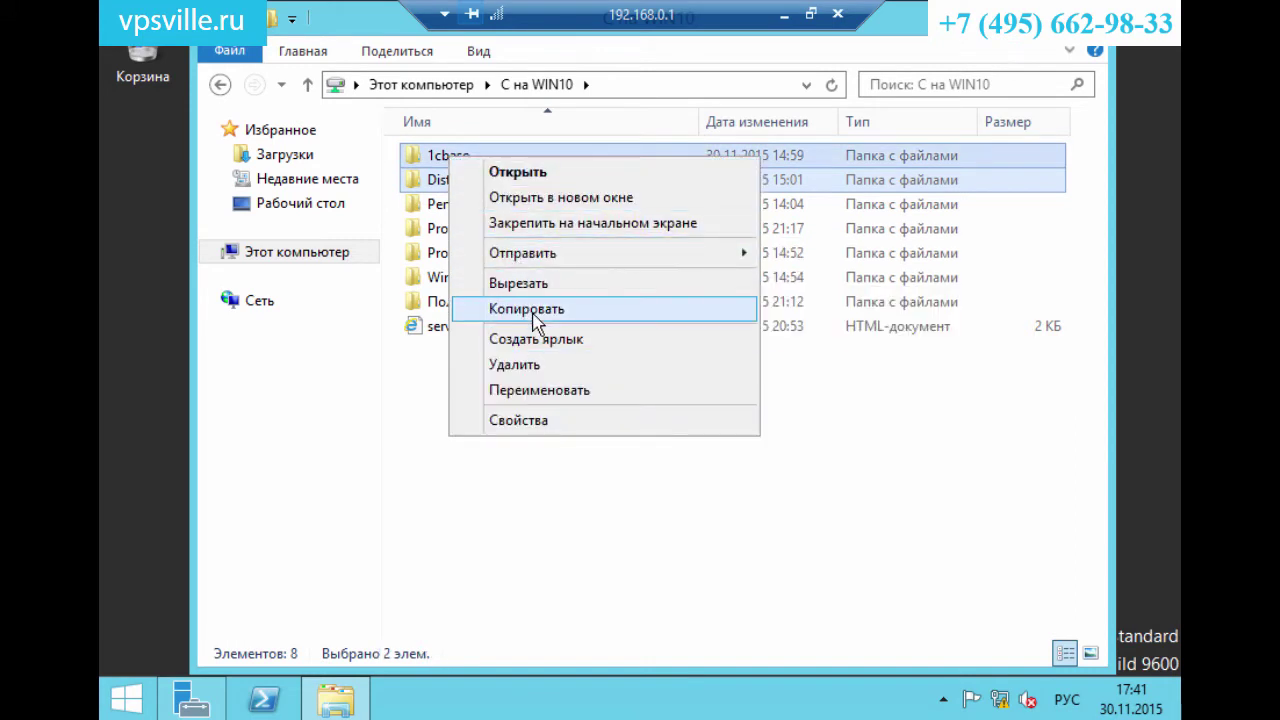
pyautogui.click(462, 307)
# Paste both folders into the server's Локальный диск (C:).
pyautogui.click(313, 263)
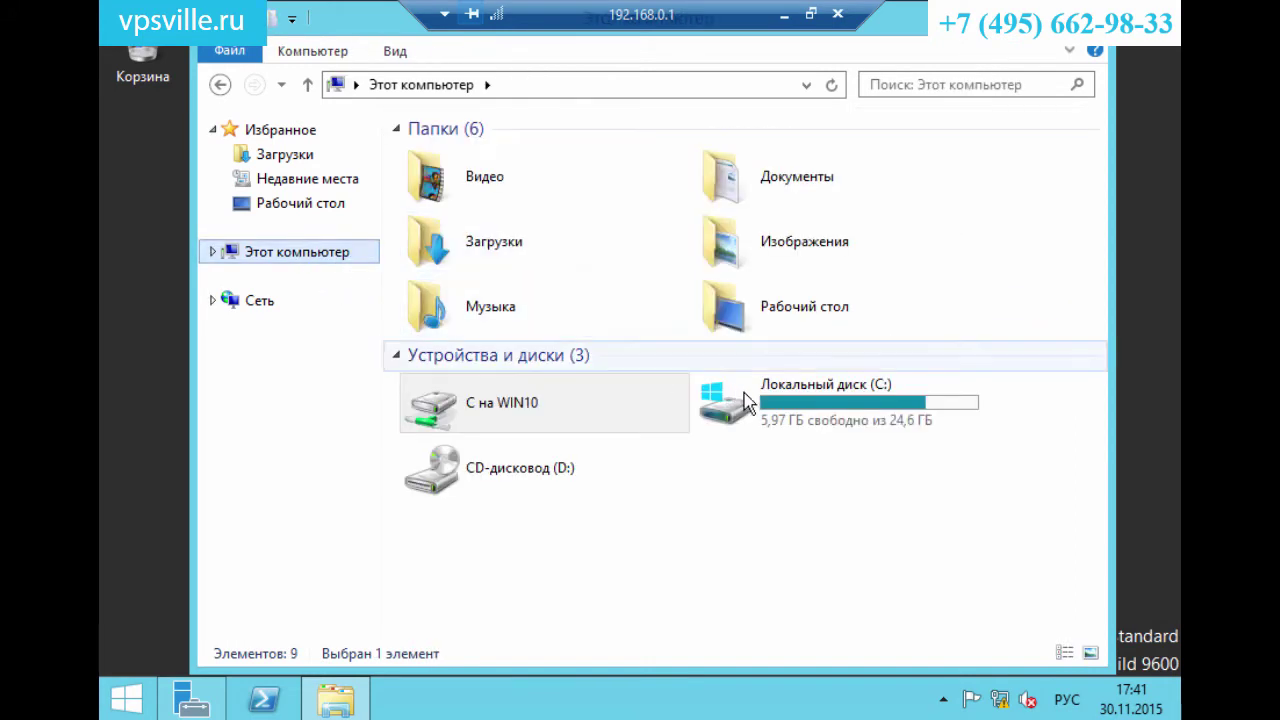
pyautogui.doubleClick(745, 403)
pyautogui.rightClick(449, 391)
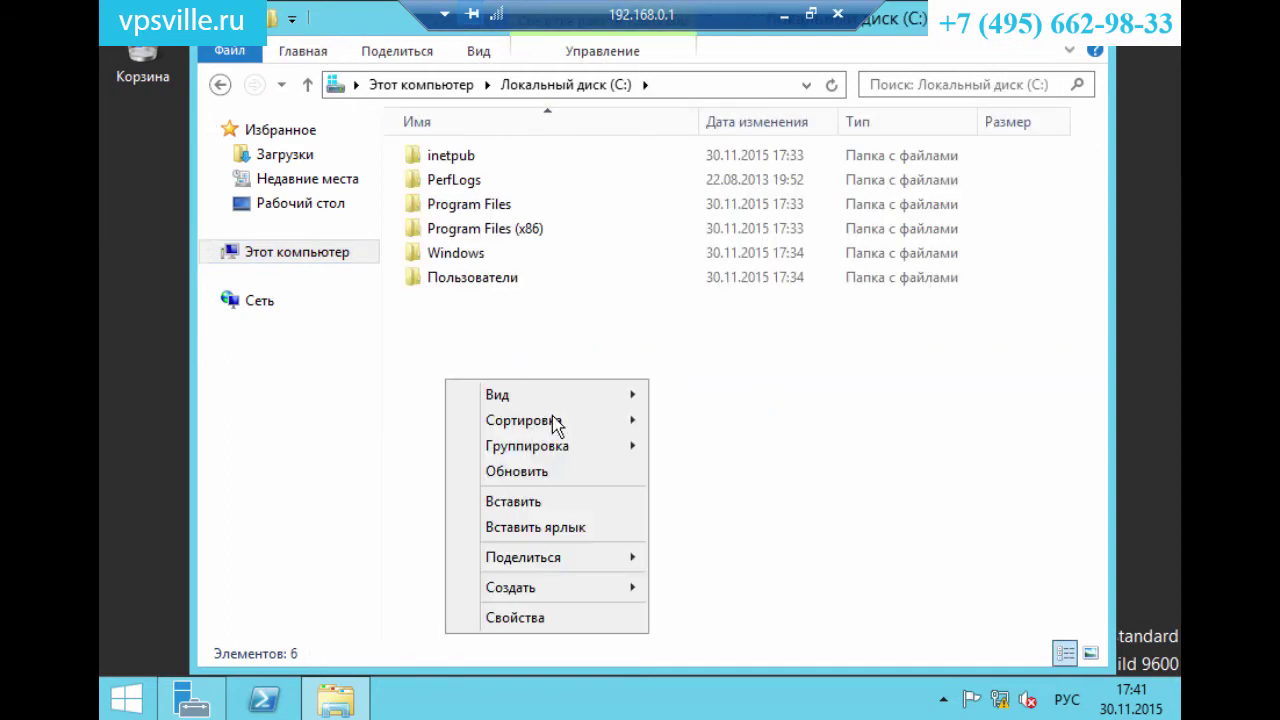
pyautogui.moveTo(572, 604)
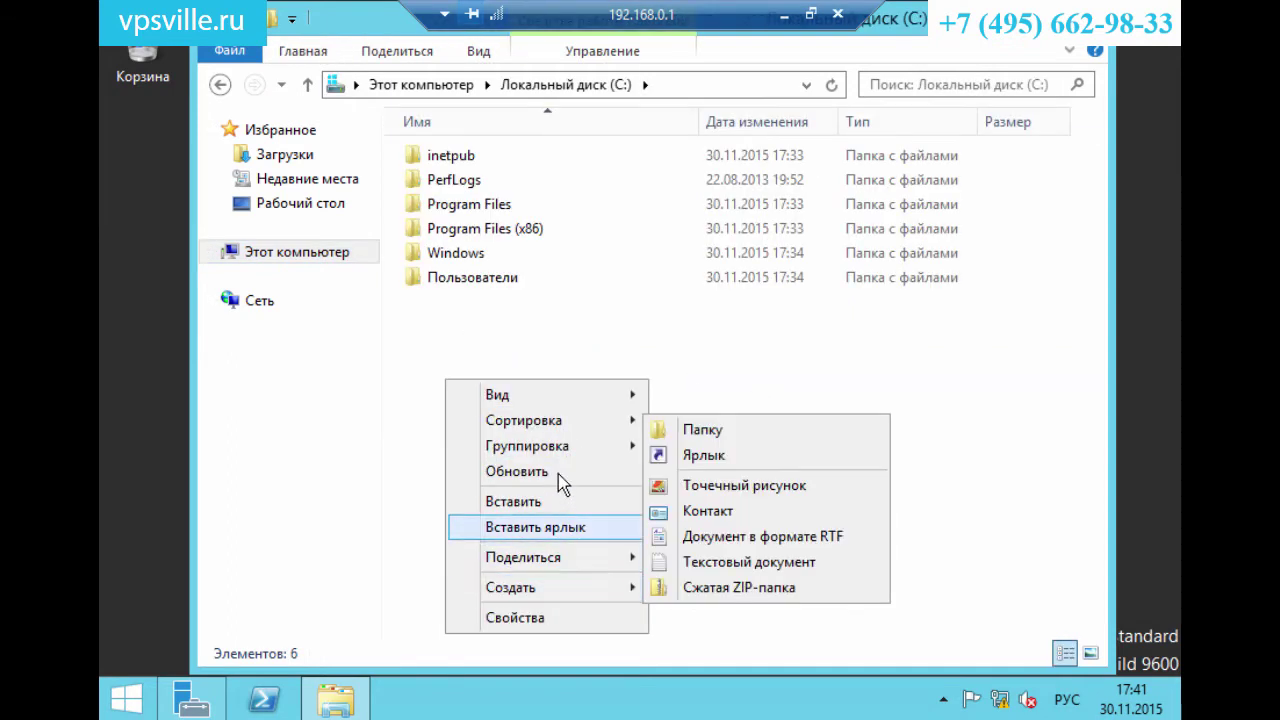
pyautogui.click(563, 502)
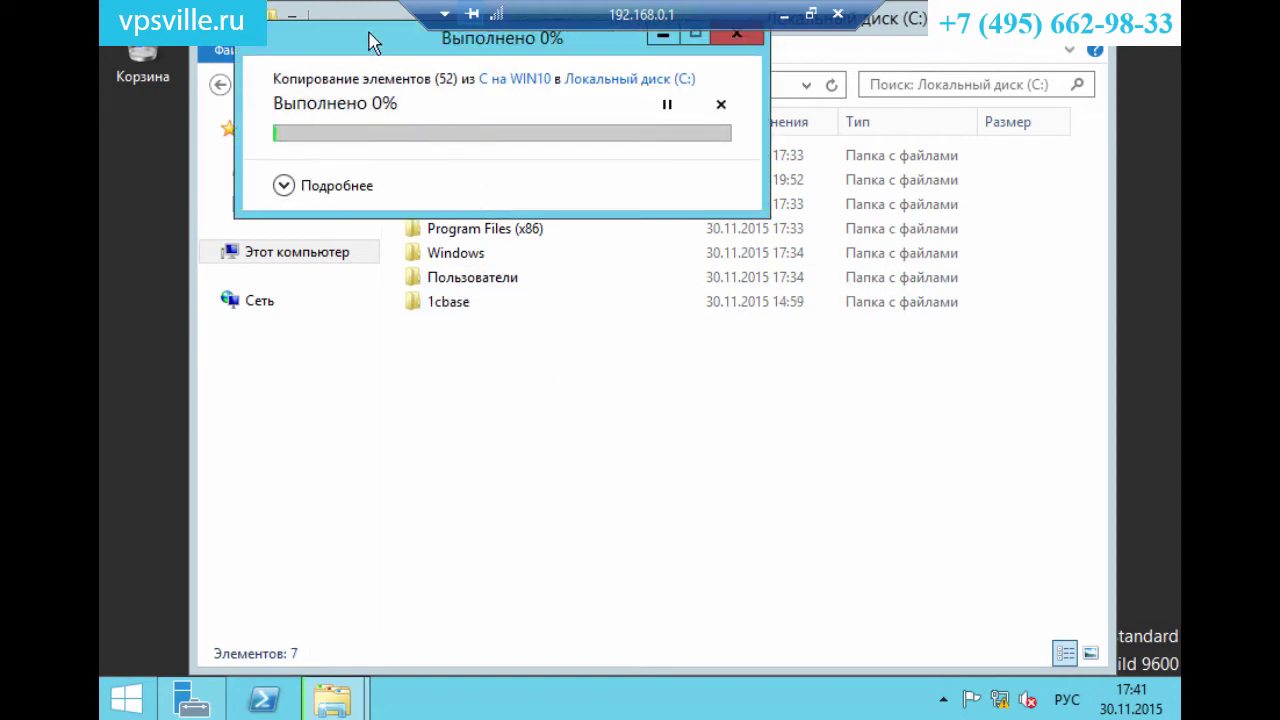
pyautogui.moveTo(372, 42); pyautogui.dragTo(415, 118)
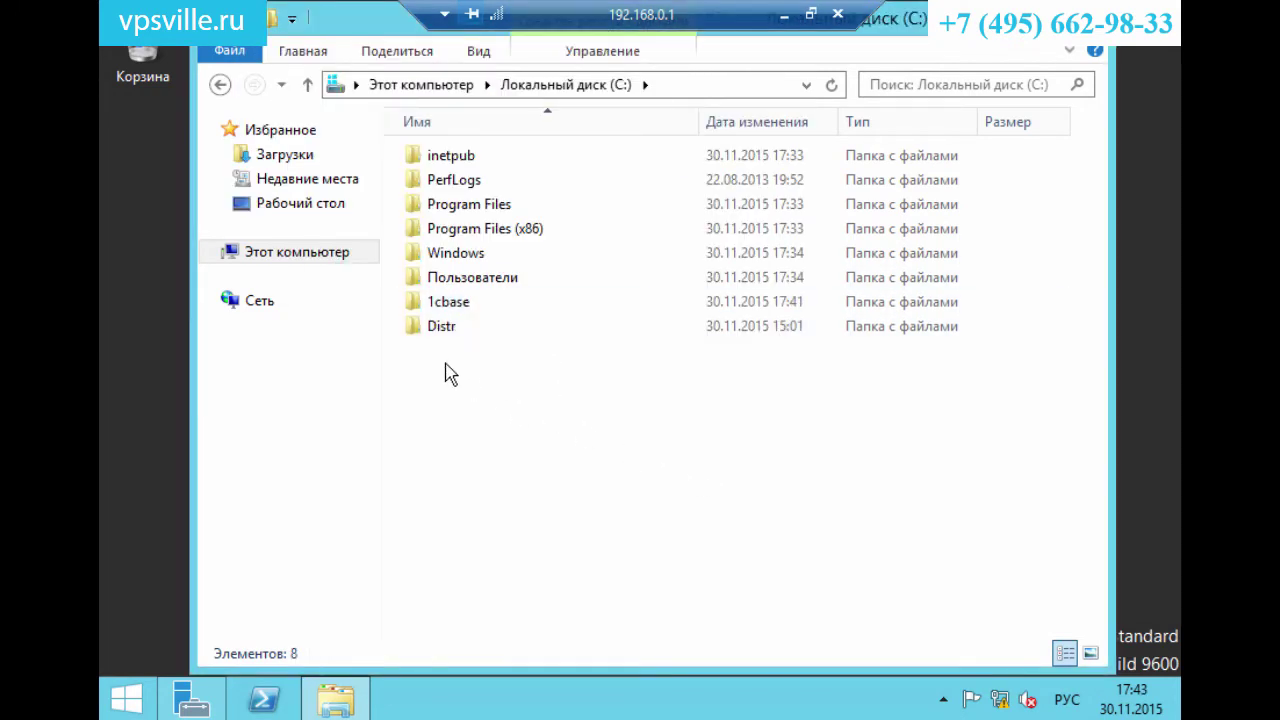
# On C:\1cbase's Security tab, allow Полный доступ for the Пользователи group.
pyautogui.rightClick(435, 306)
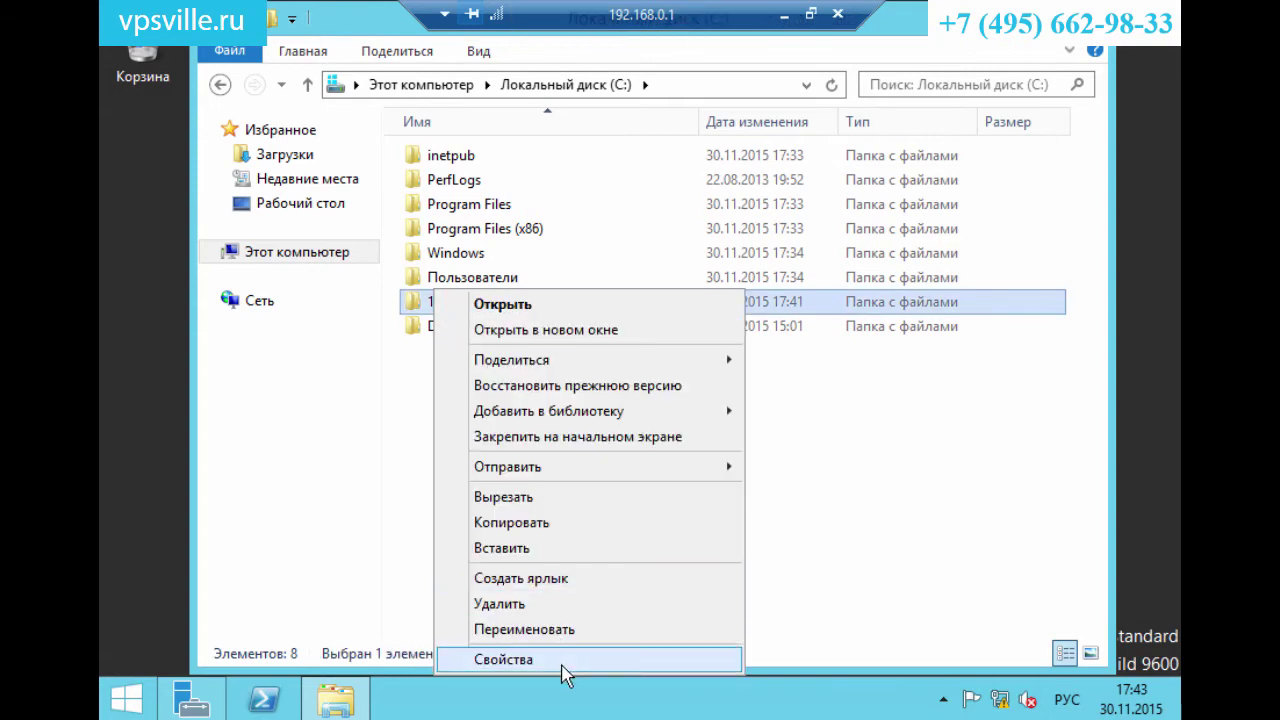
pyautogui.click(562, 665)
pyautogui.click(748, 170)
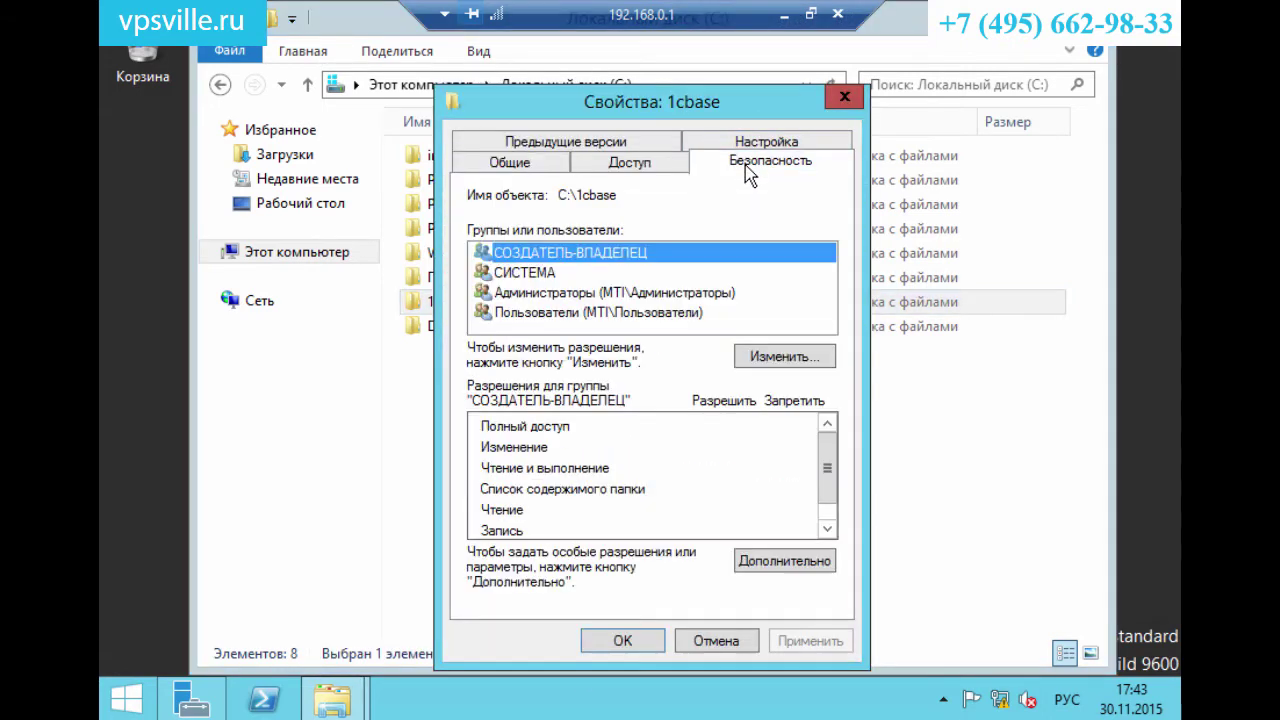
pyautogui.click(640, 314)
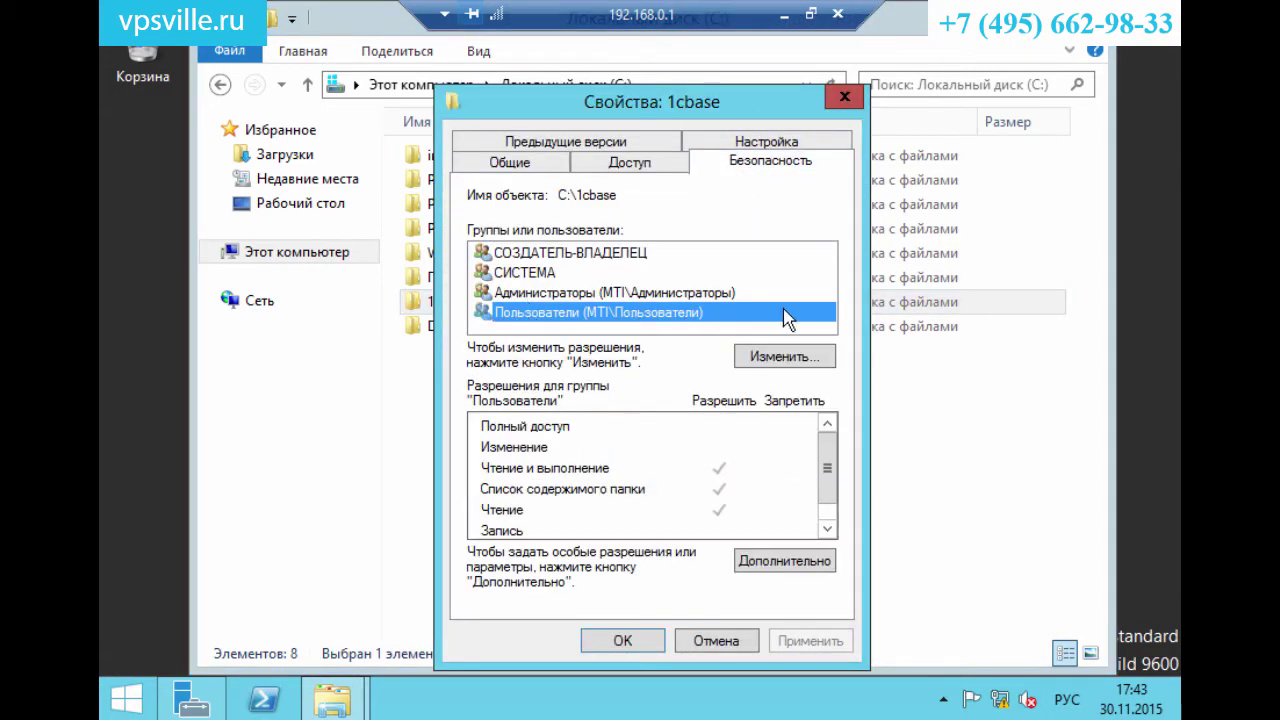
pyautogui.moveTo(610, 118); pyautogui.dragTo(639, 88)
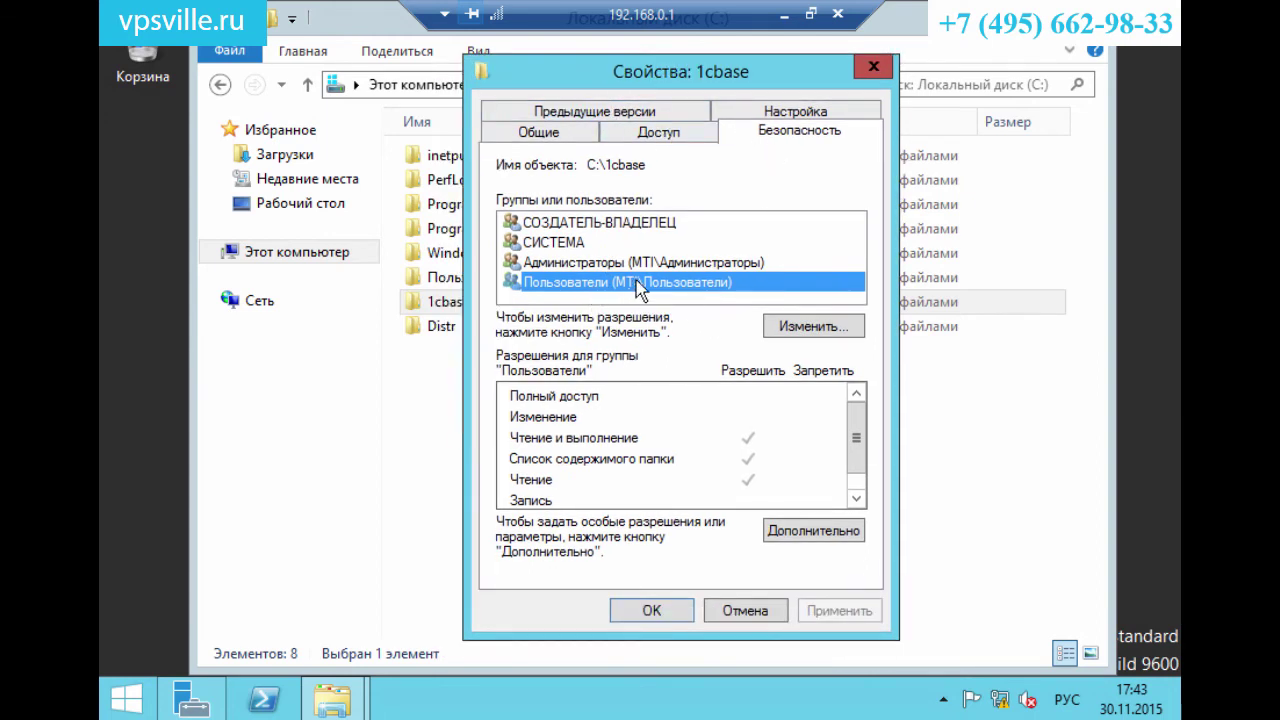
pyautogui.click(813, 327)
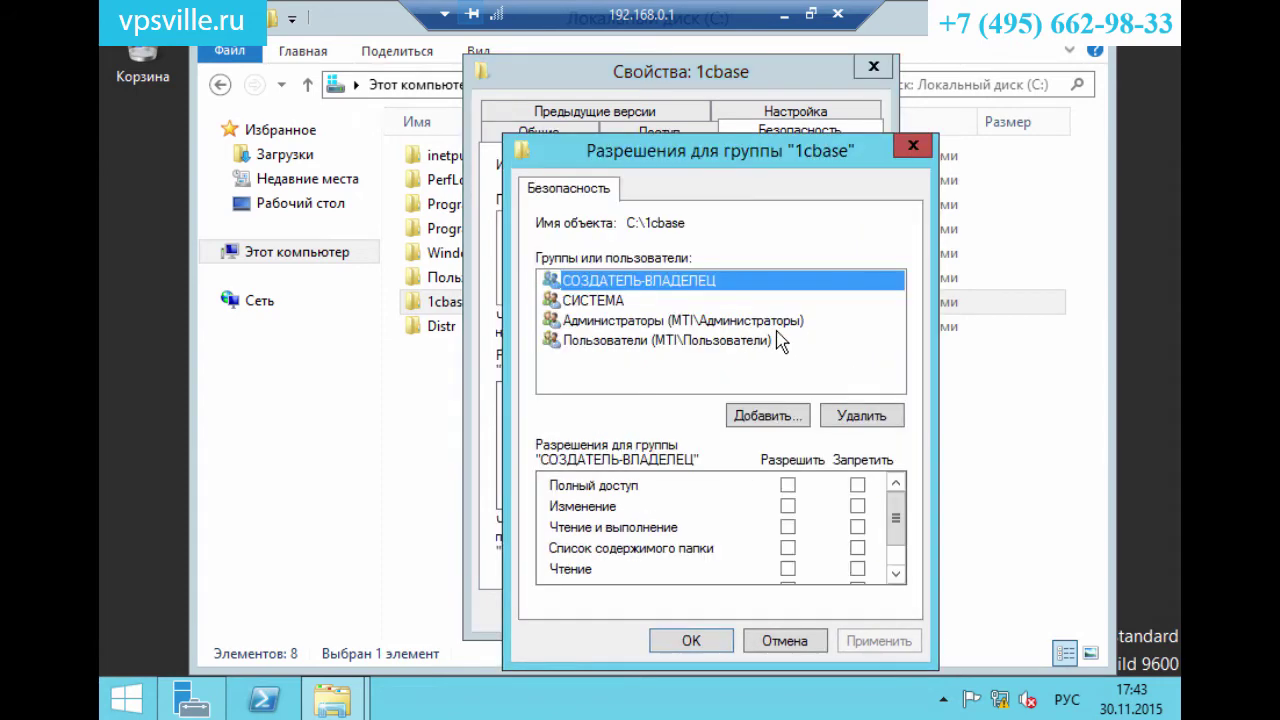
pyautogui.click(788, 485)
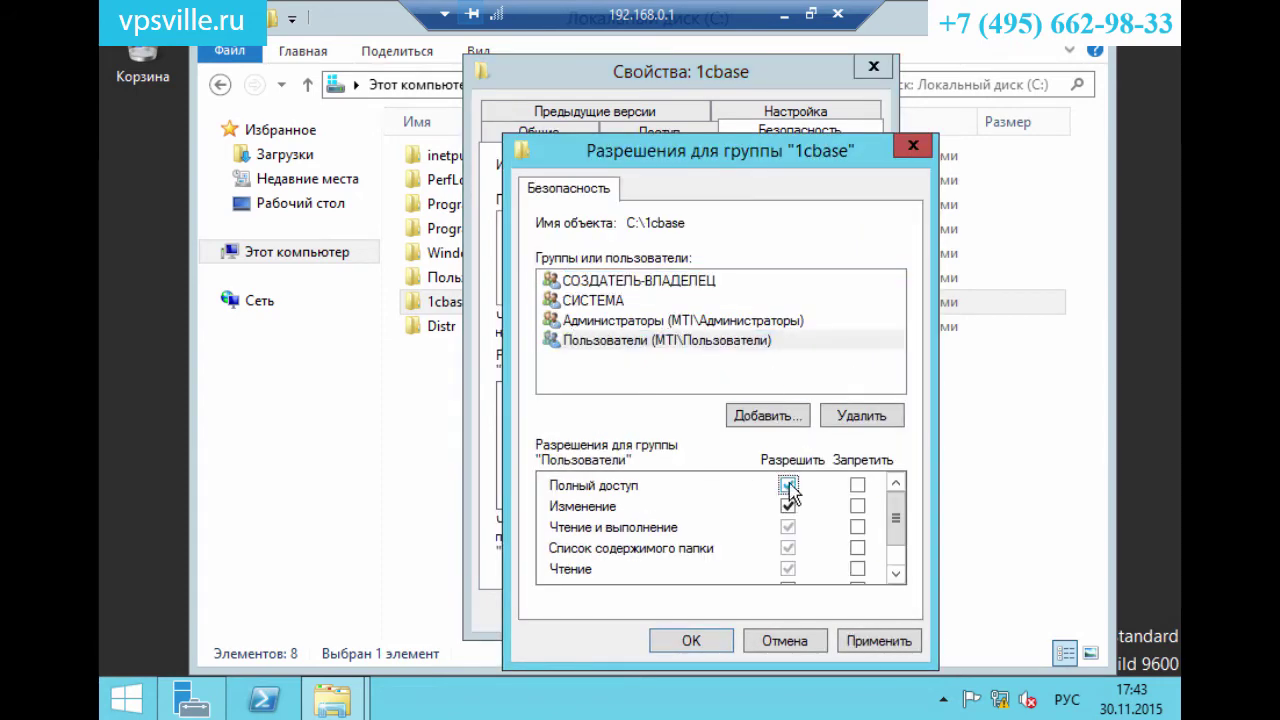
pyautogui.click(695, 645)
pyautogui.click(660, 612)
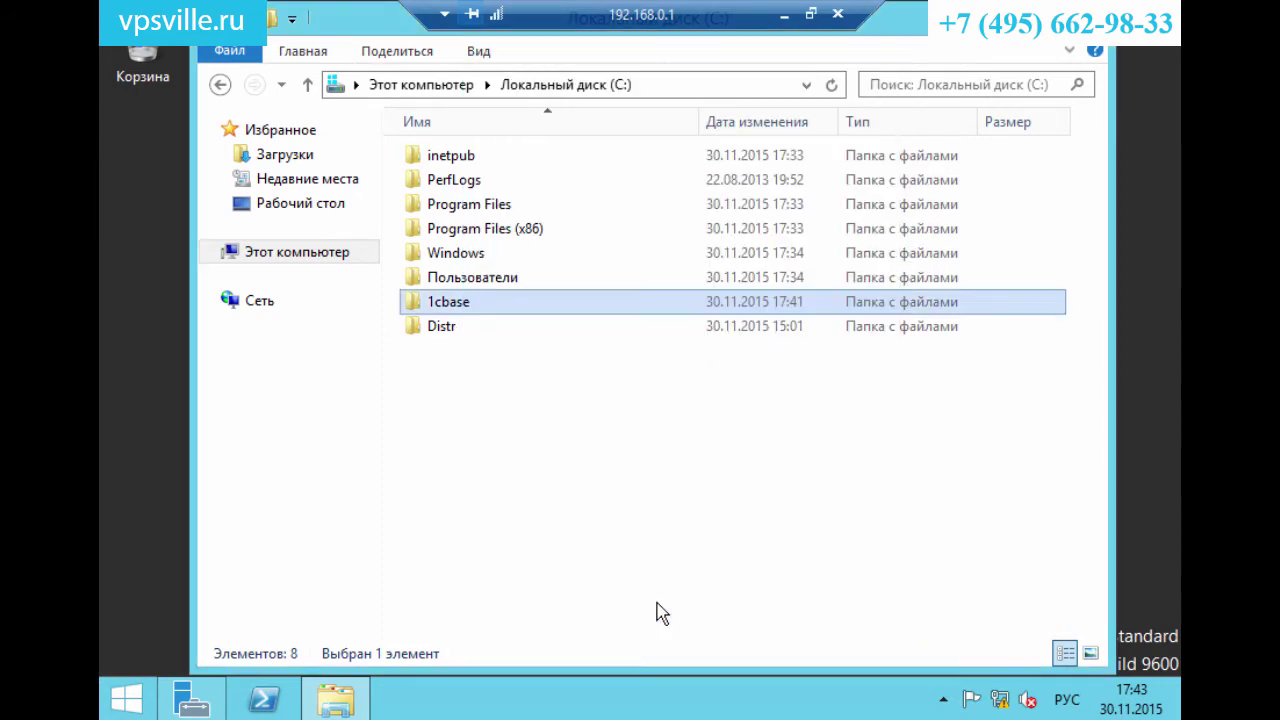
# Launch the 1CEnterprise 8 .msi from Distr\Технологическая платформа 8.3.4.437.
pyautogui.doubleClick(449, 331)
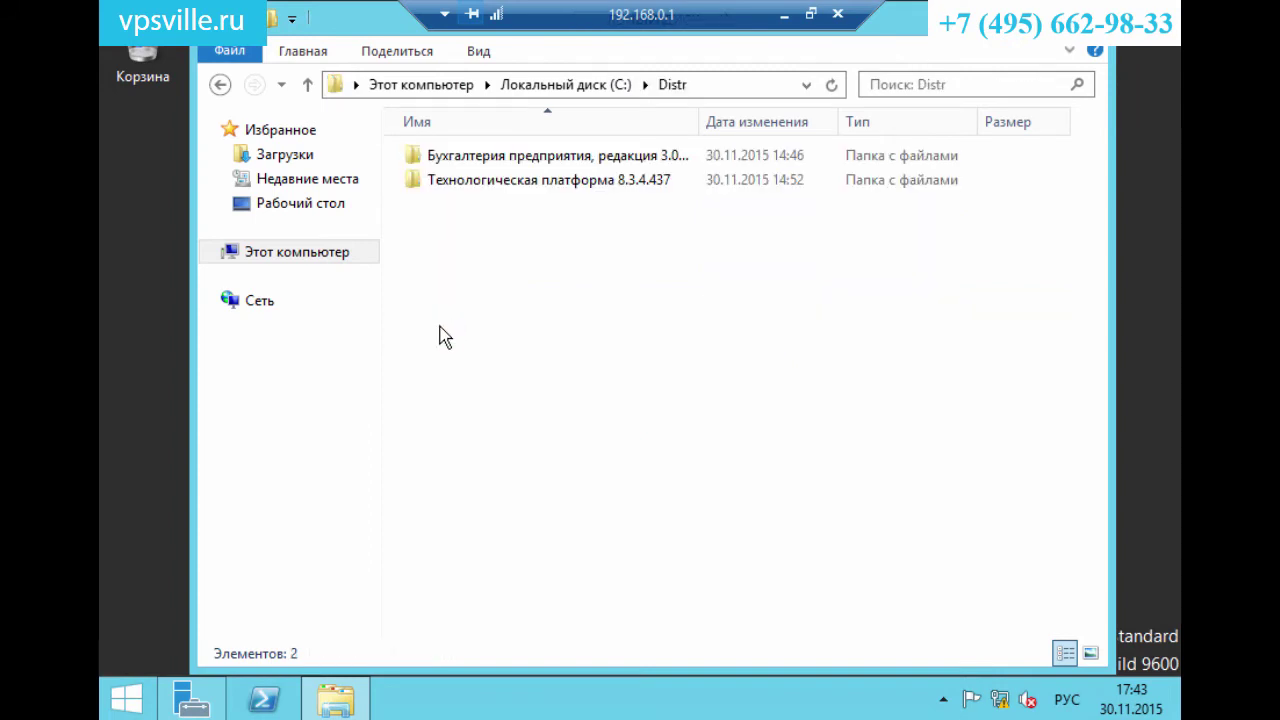
pyautogui.click(514, 162)
pyautogui.doubleClick(514, 162)
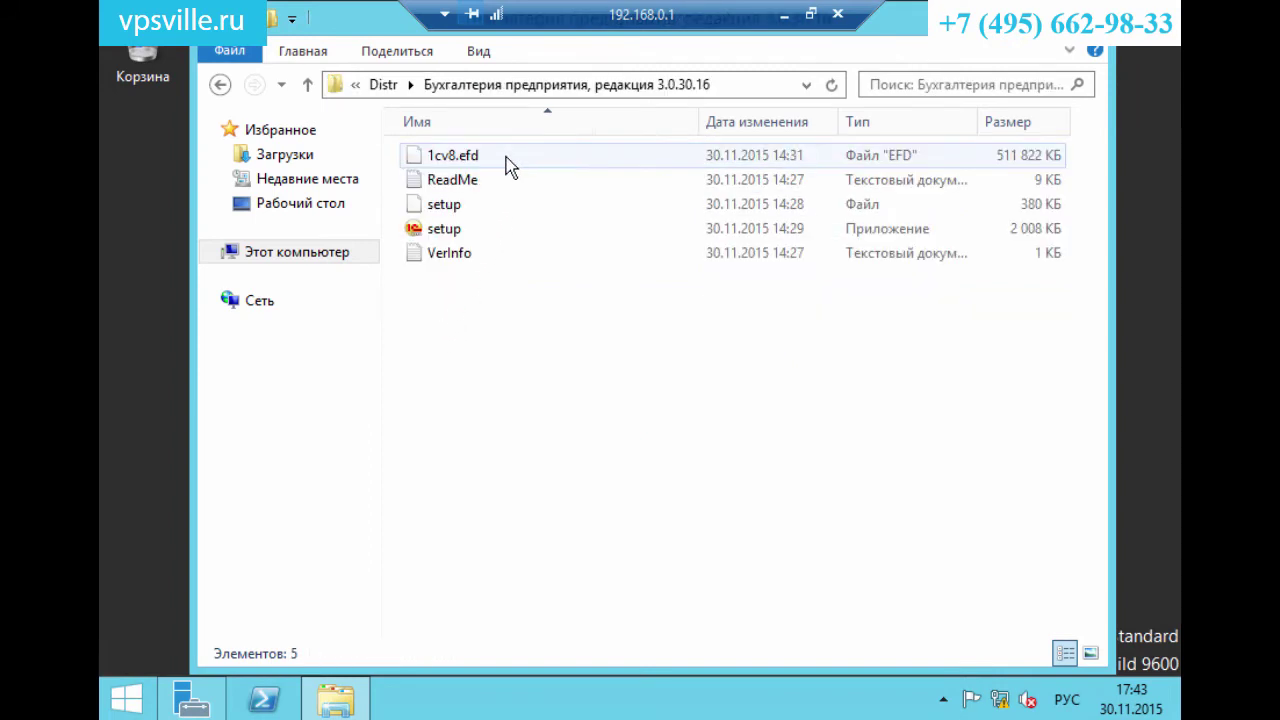
pyautogui.click(220, 84)
pyautogui.click(437, 183)
pyautogui.doubleClick(437, 183)
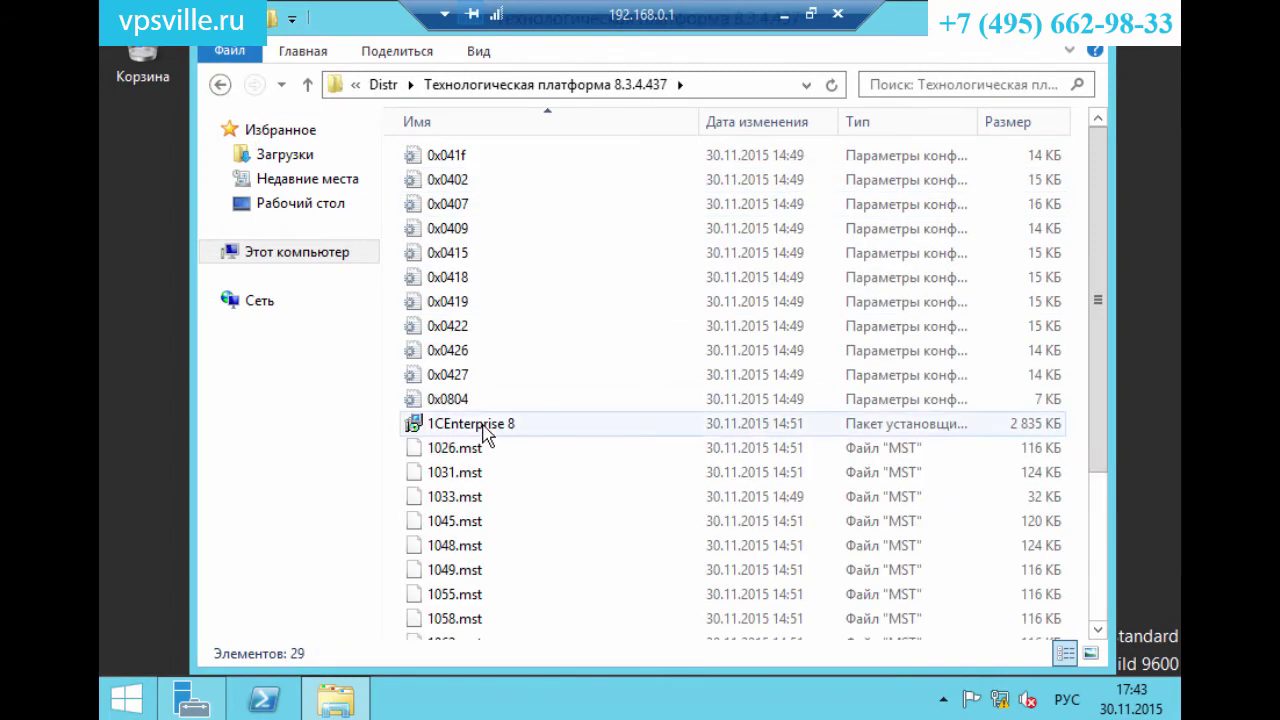
pyautogui.doubleClick(457, 423)
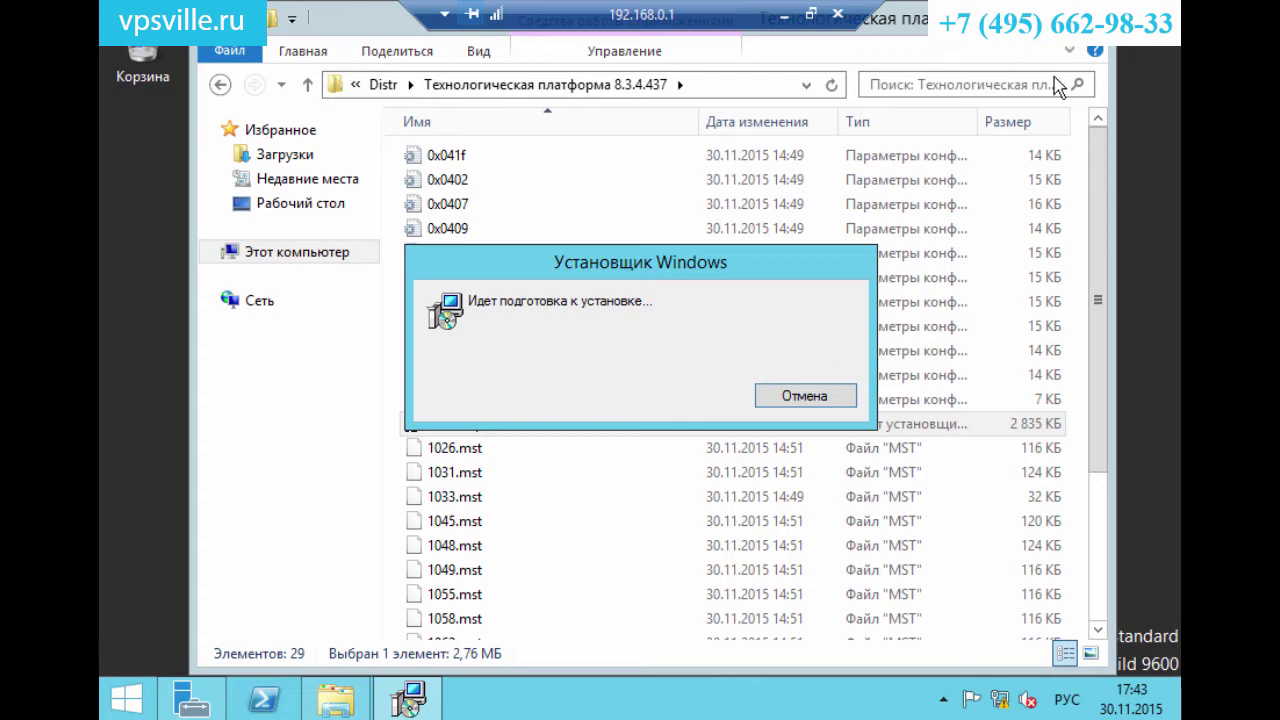
pyautogui.press('super+Down')
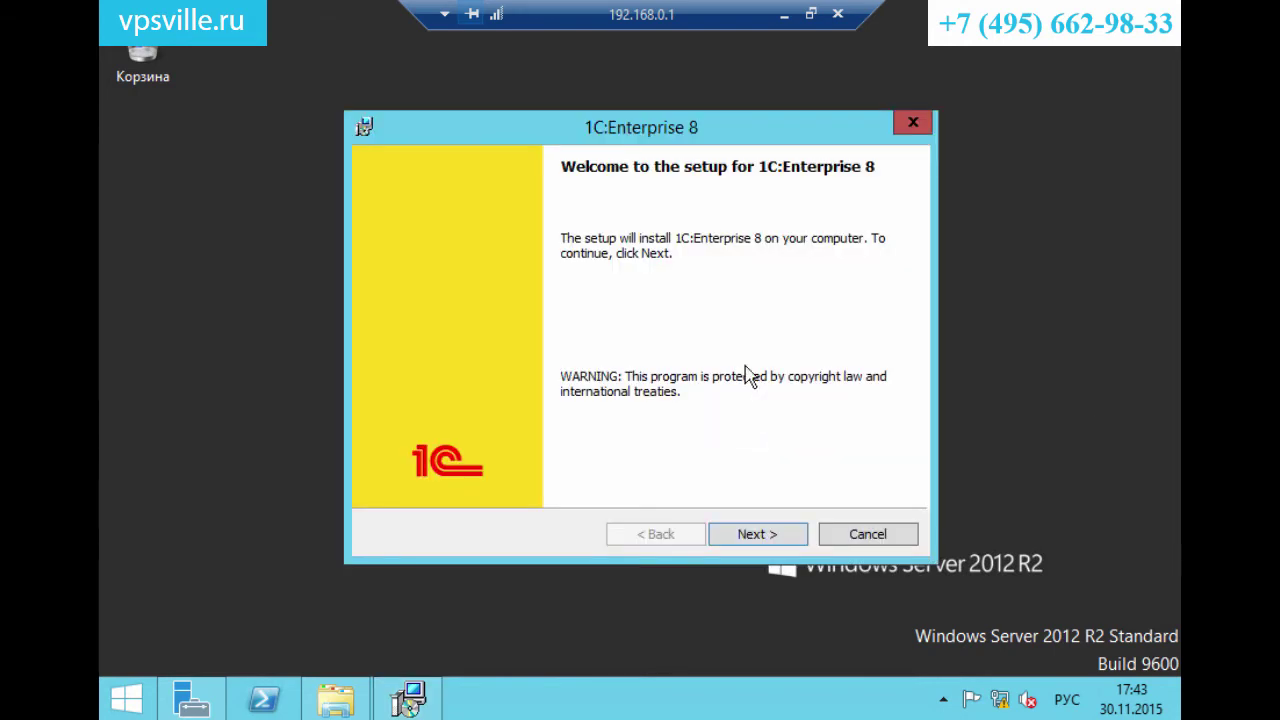
# Install 1C:Enterprise 8 with default components and System settings language, then return to Server Manager.
pyautogui.click(752, 540)
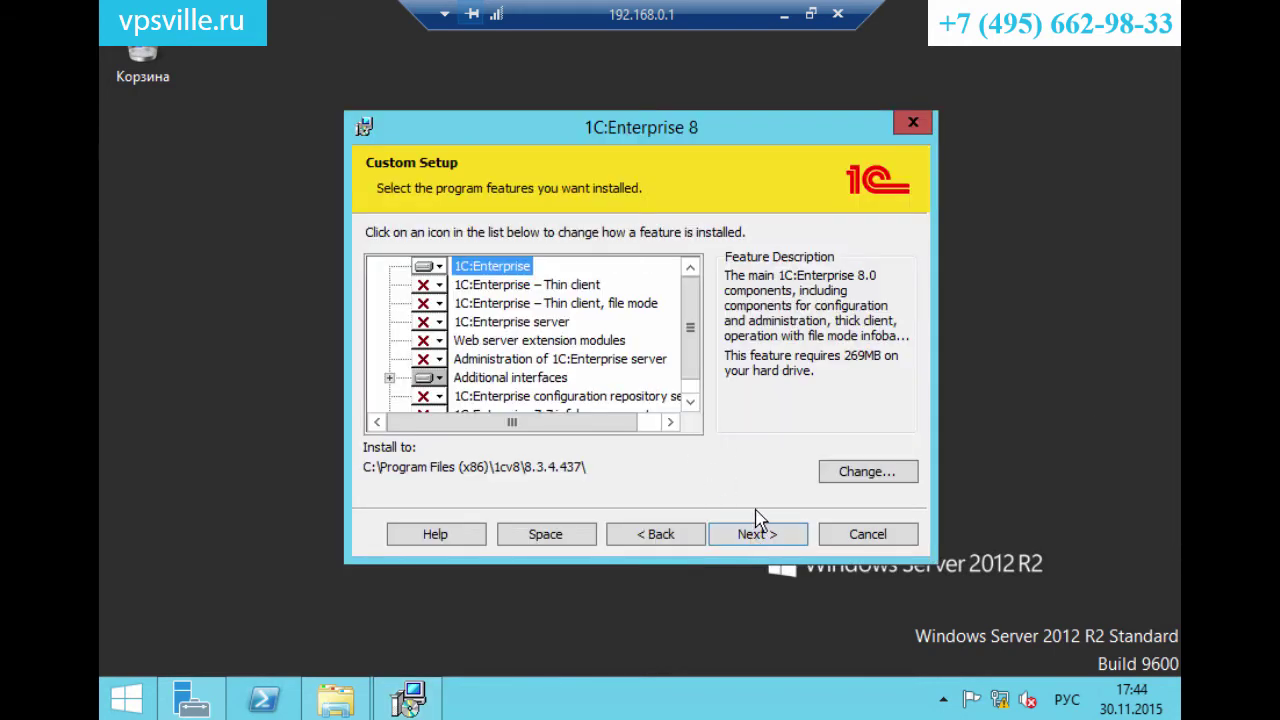
pyautogui.click(776, 546)
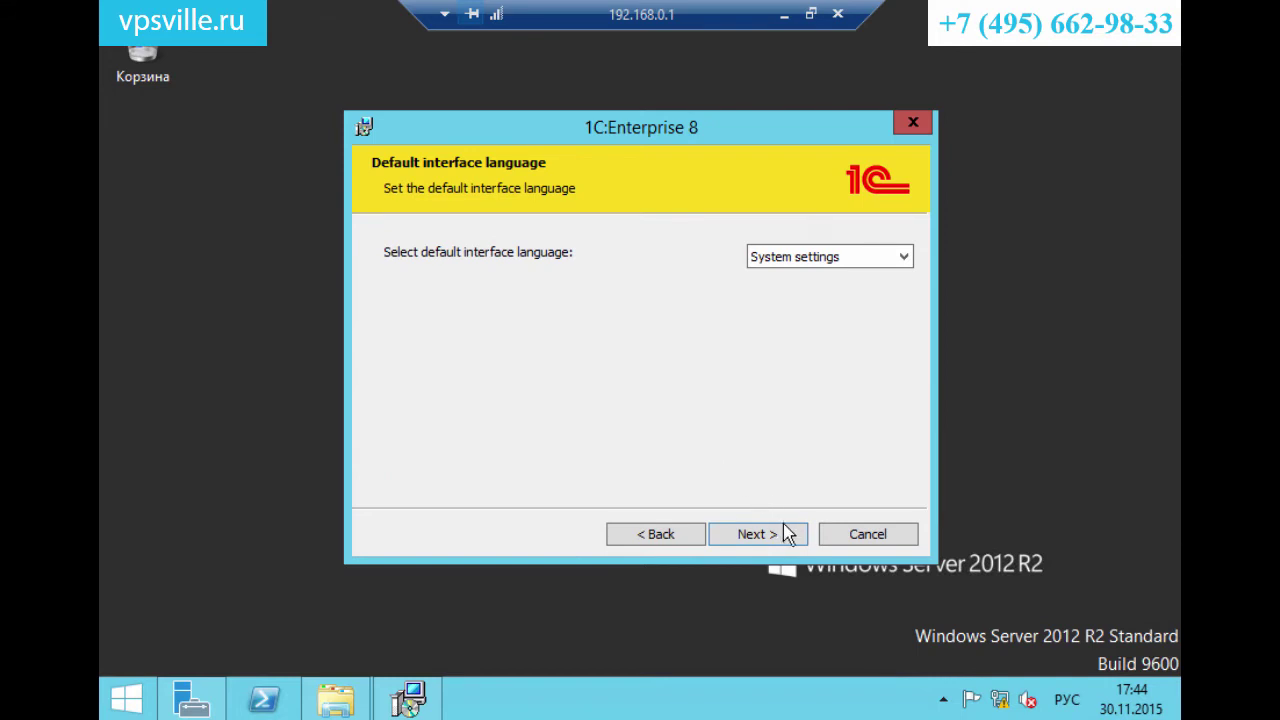
pyautogui.click(786, 536)
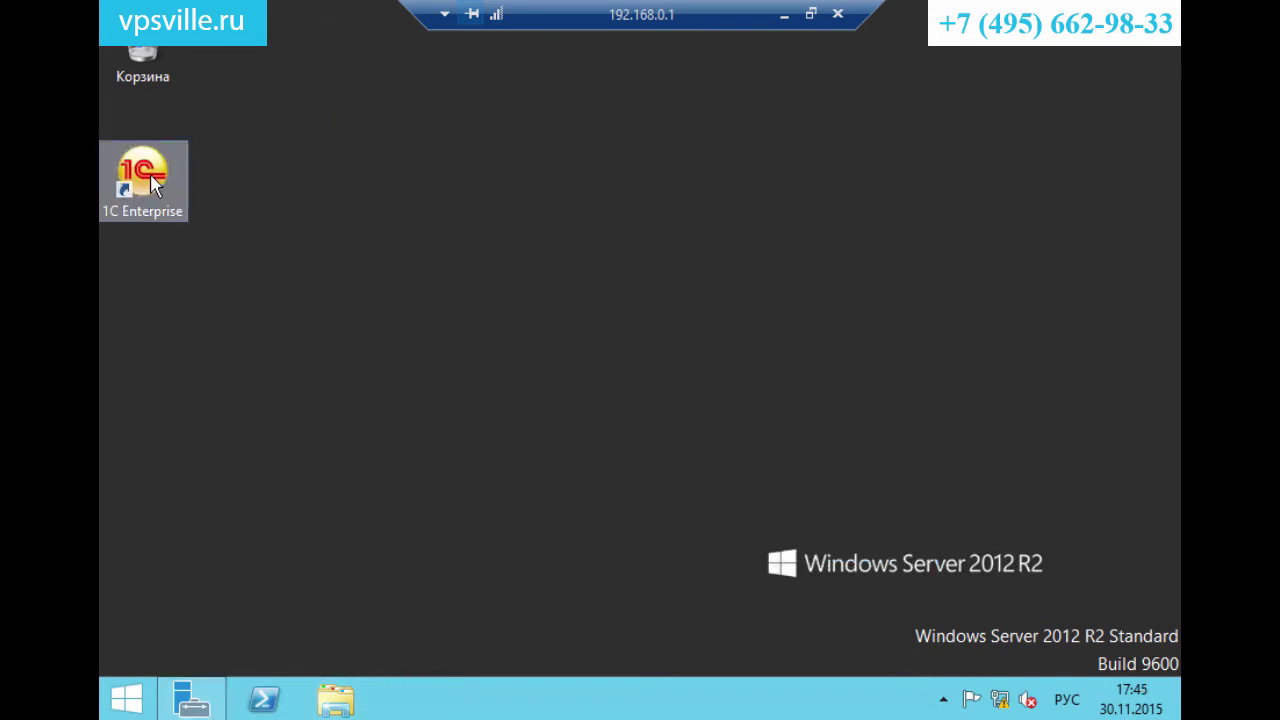
pyautogui.click(189, 698)
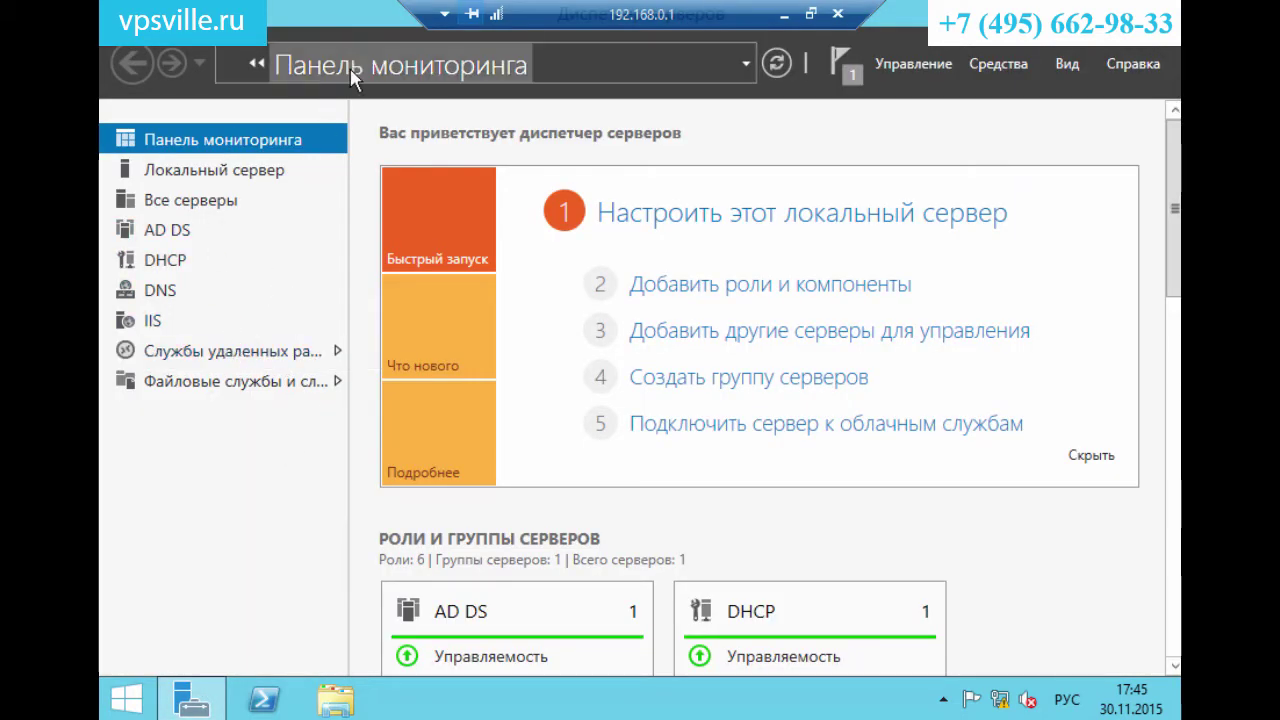
# Open QuickSessionCollection under Collections and choose Publish RemoteApp Programs from the RemoteApp TASKS menu.
pyautogui.click(245, 352)
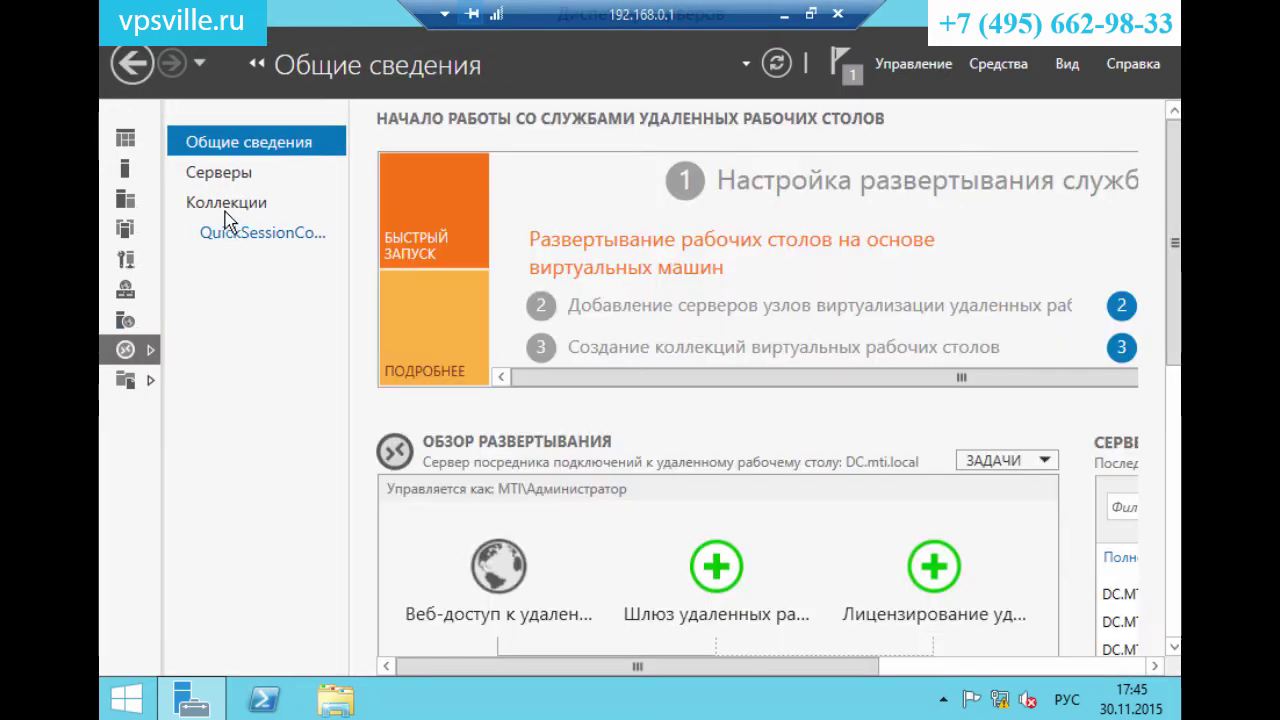
pyautogui.click(228, 205)
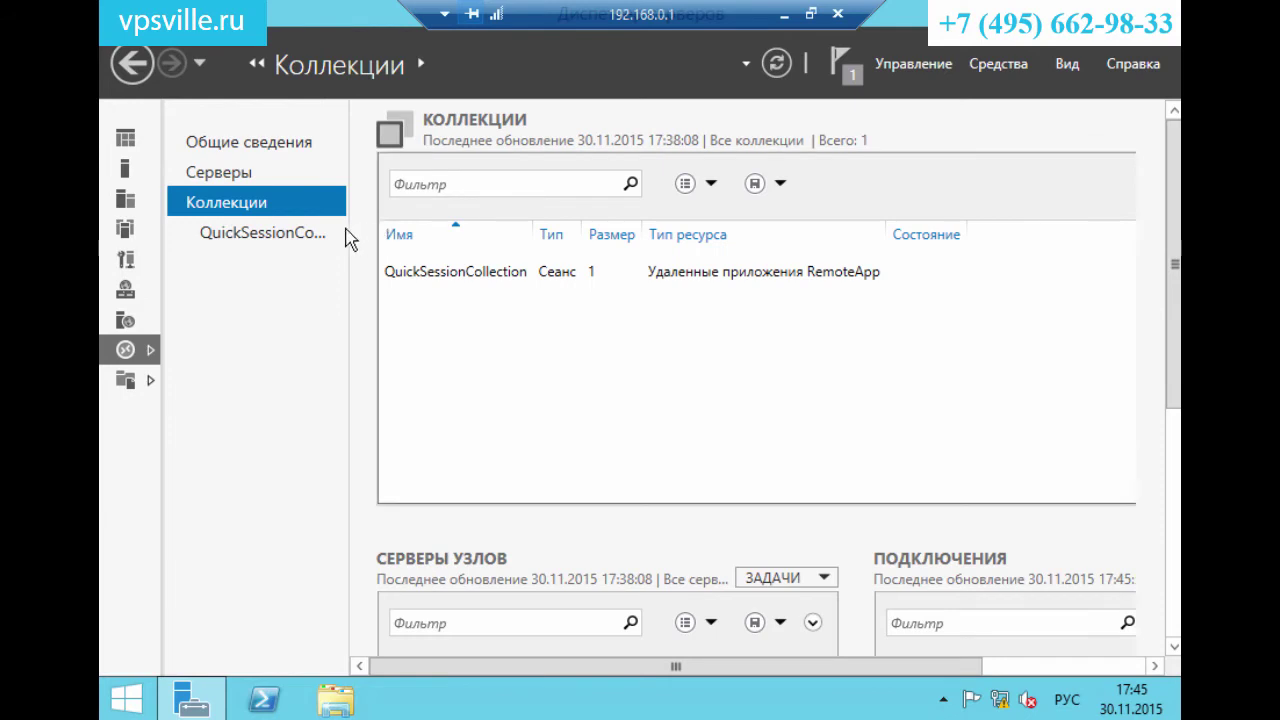
pyautogui.click(300, 233)
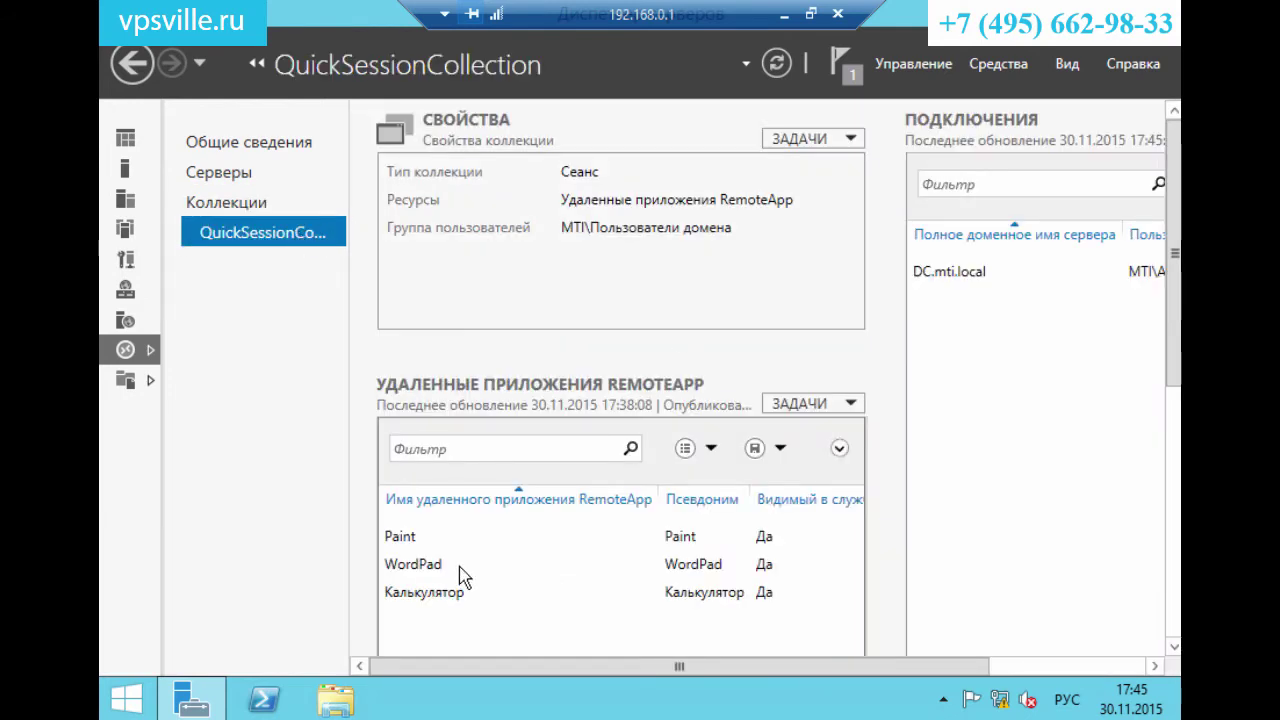
pyautogui.click(401, 540)
pyautogui.click(405, 566)
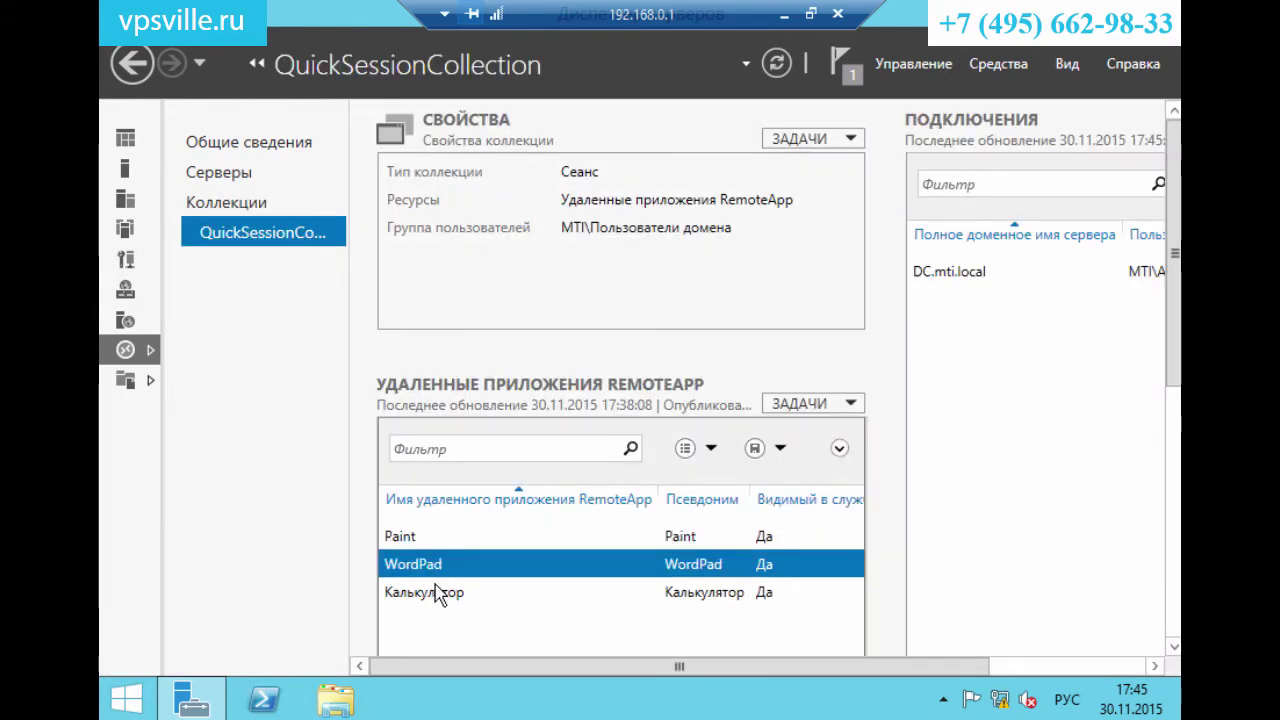
pyautogui.click(434, 590)
pyautogui.click(828, 414)
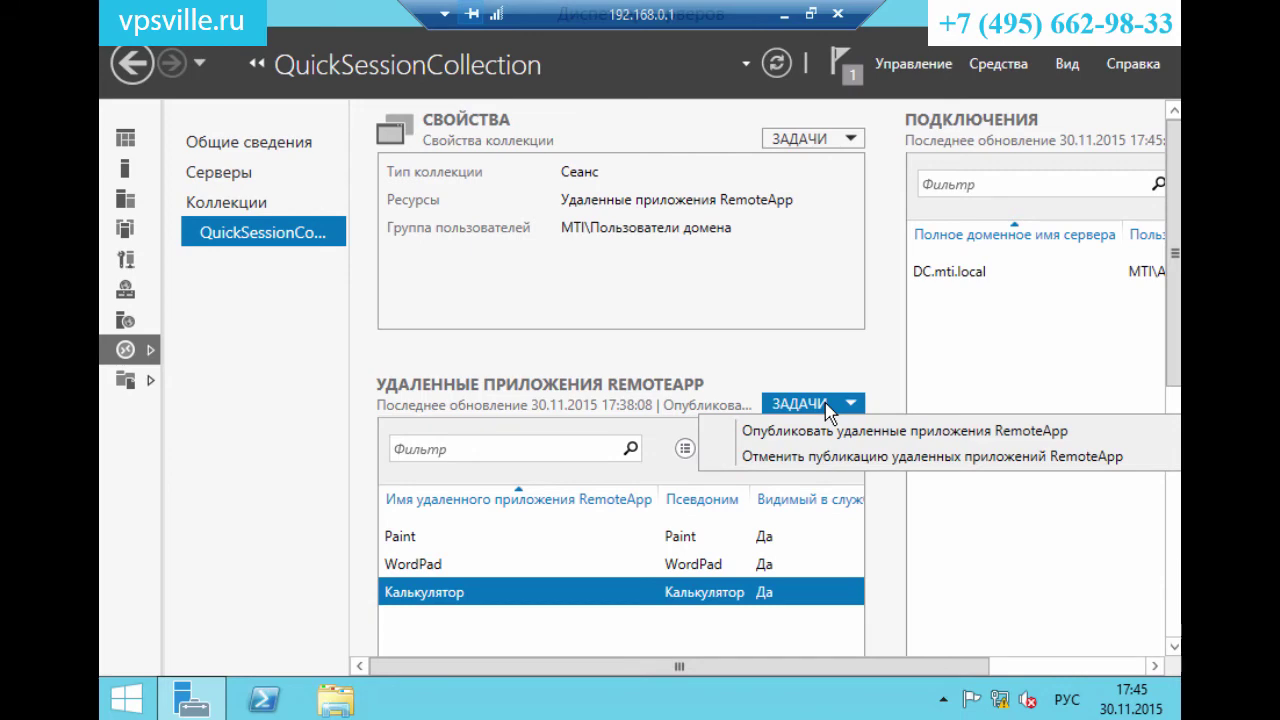
pyautogui.click(858, 438)
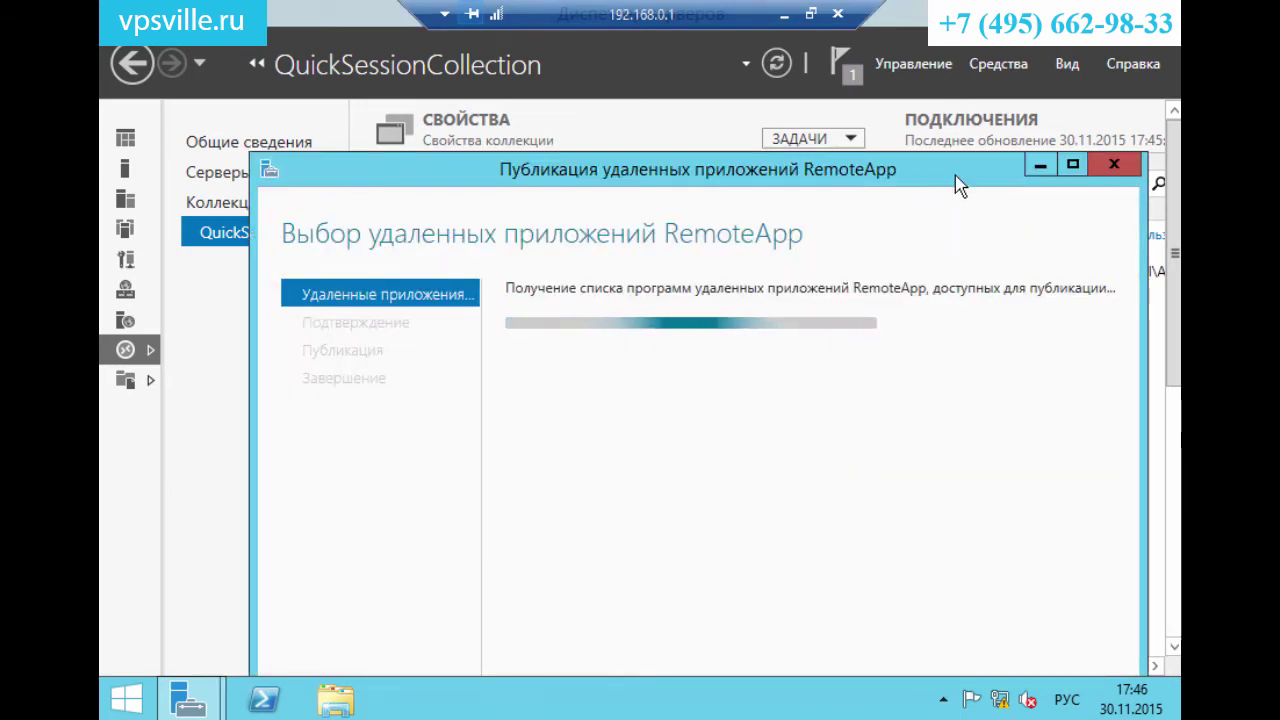
# Publish the 1C Enterprise program as a RemoteApp in QuickSessionCollection and close the wizard.
pyautogui.click(1072, 164)
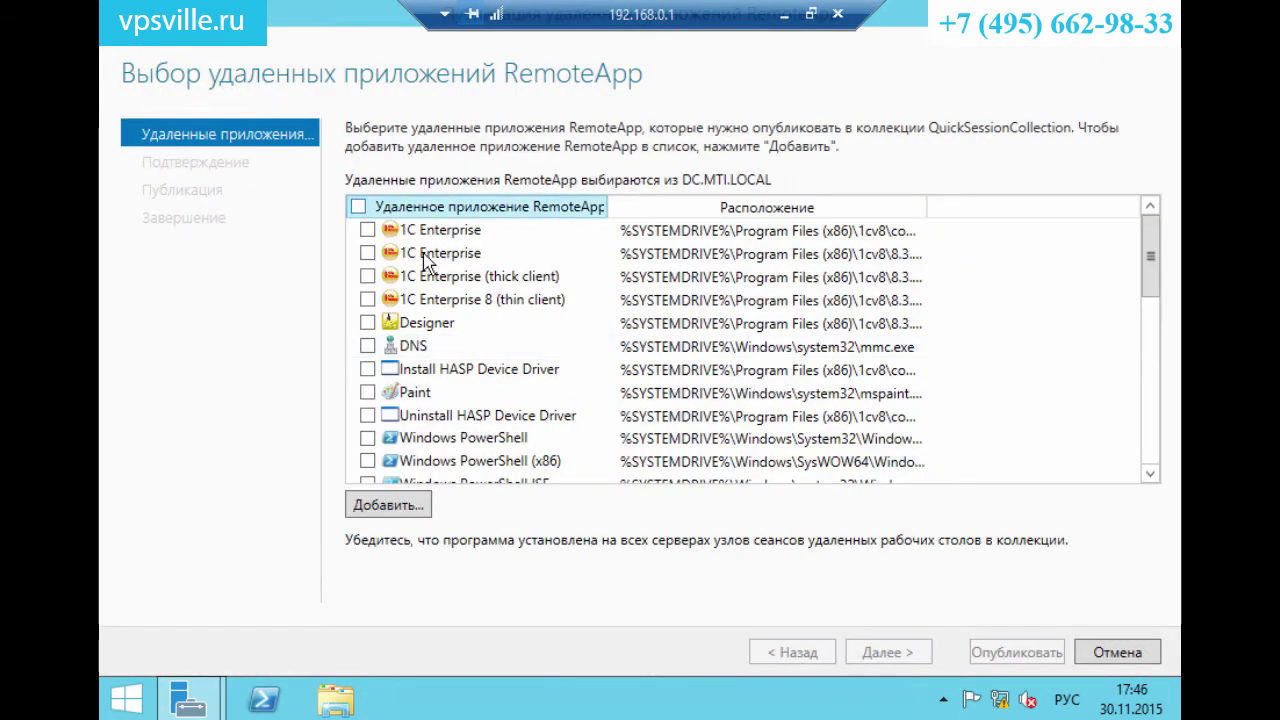
pyautogui.click(368, 230)
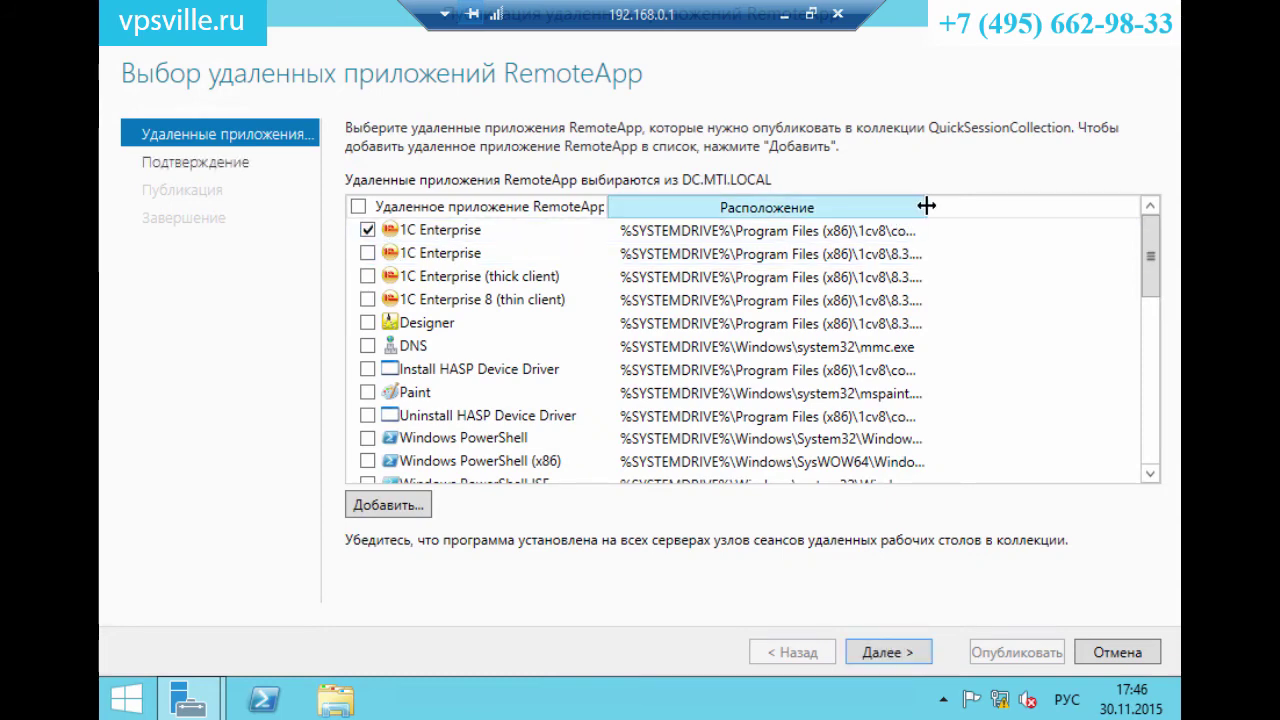
pyautogui.moveTo(926, 207); pyautogui.dragTo(987, 208)
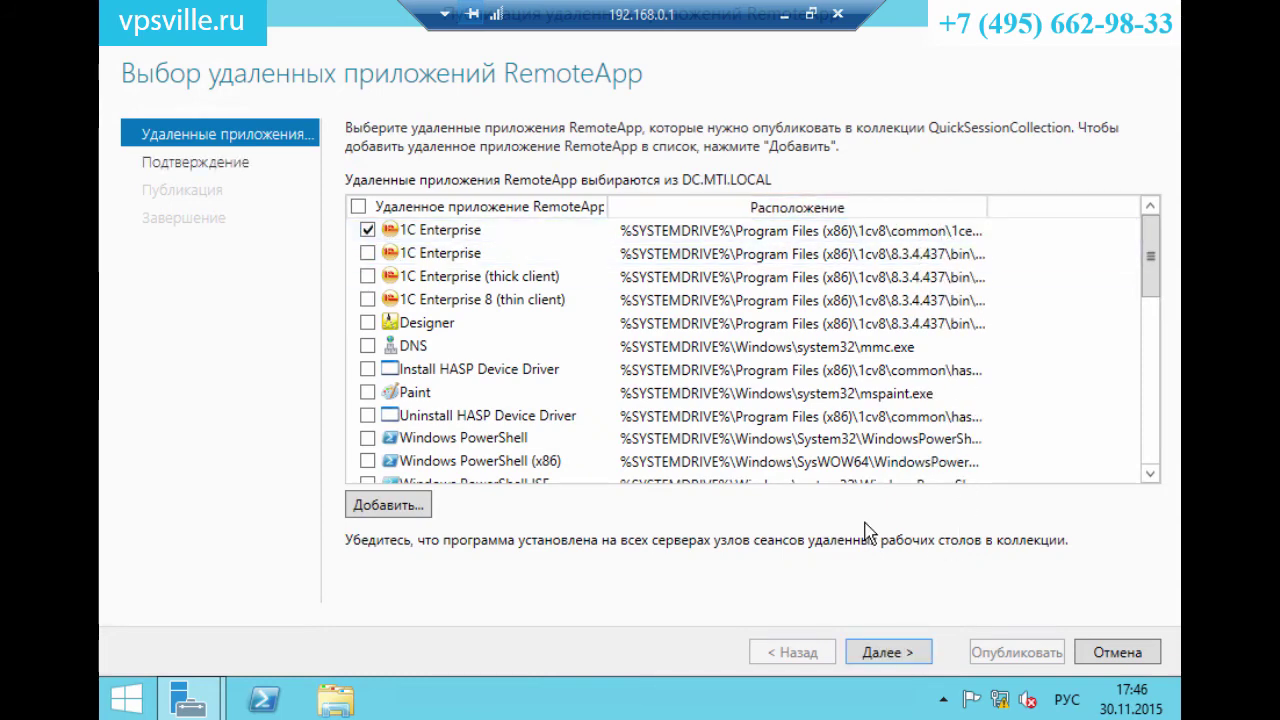
pyautogui.click(888, 652)
pyautogui.click(1010, 650)
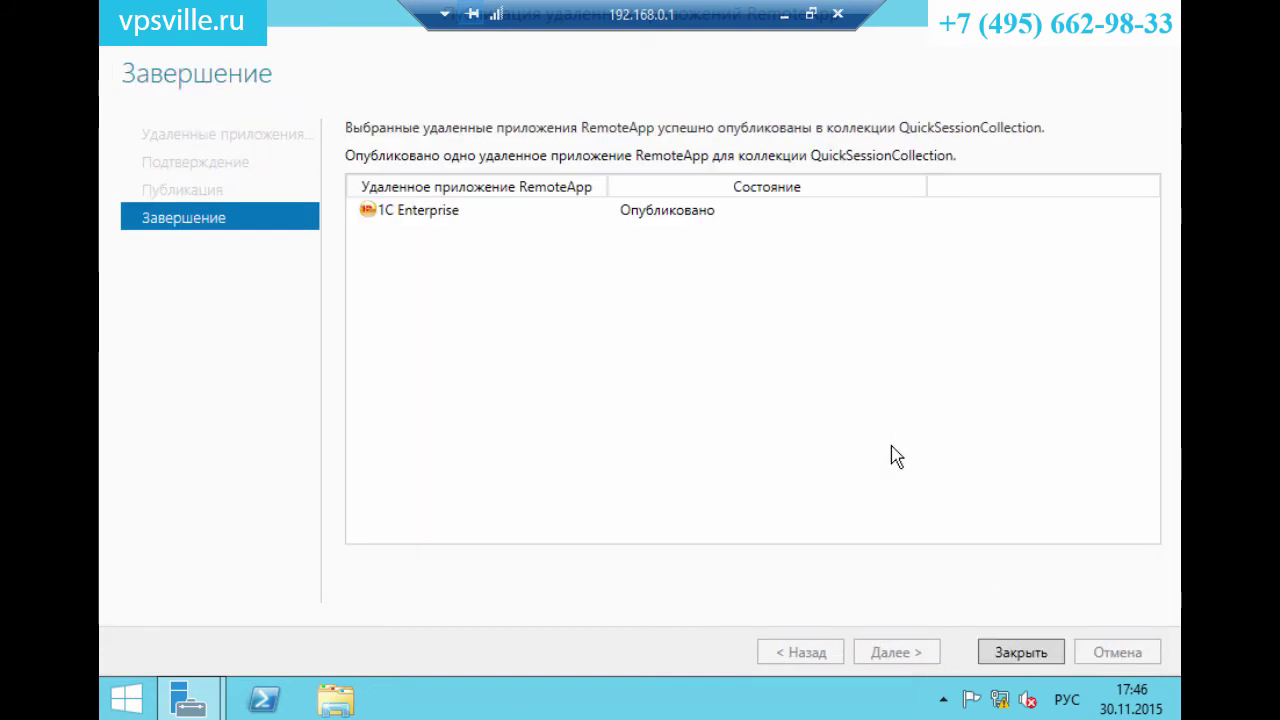
pyautogui.click(1021, 652)
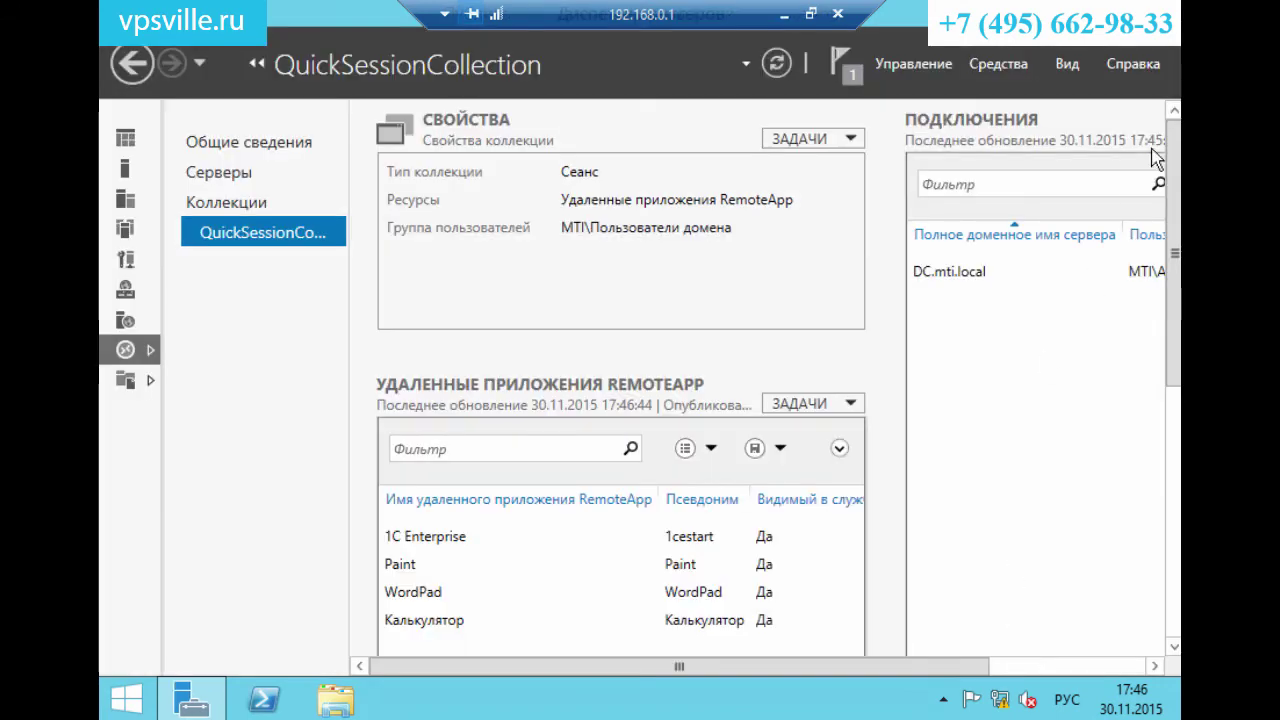
# Close Server Manager and the 1C launcher, disconnect the RDP session, and start Edge.
pyautogui.click(1165, 12)
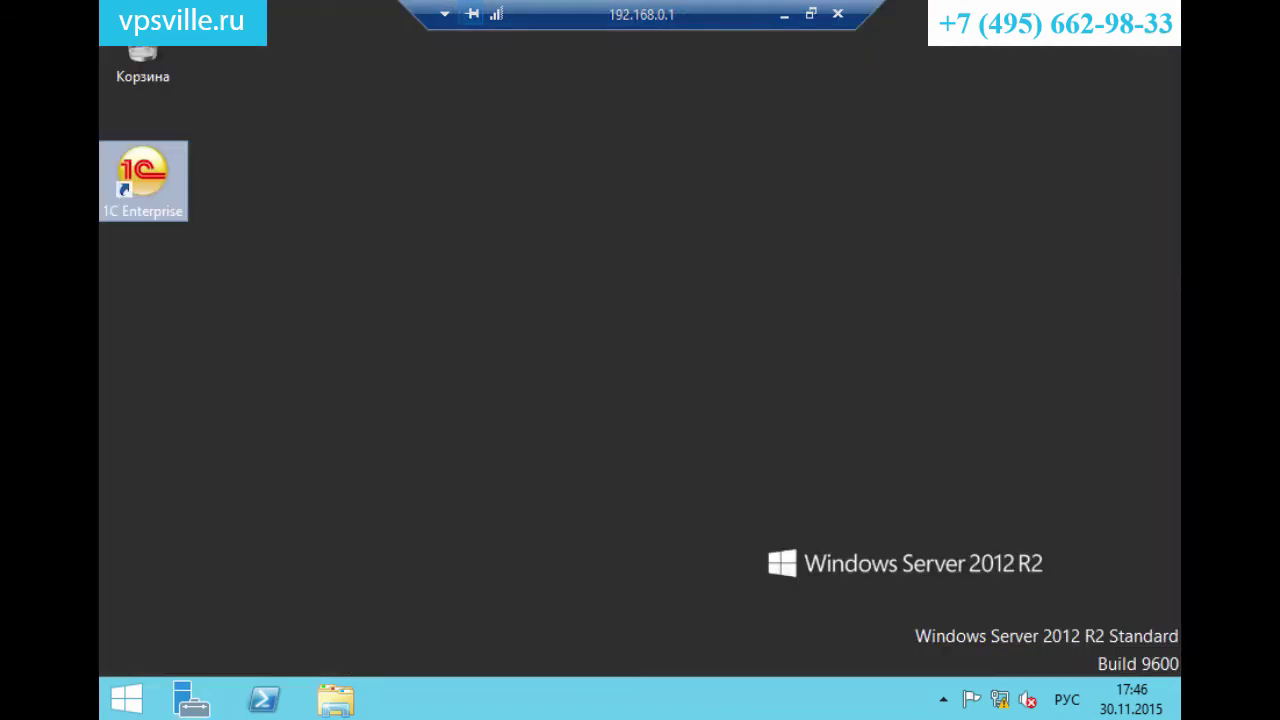
pyautogui.click(838, 14)
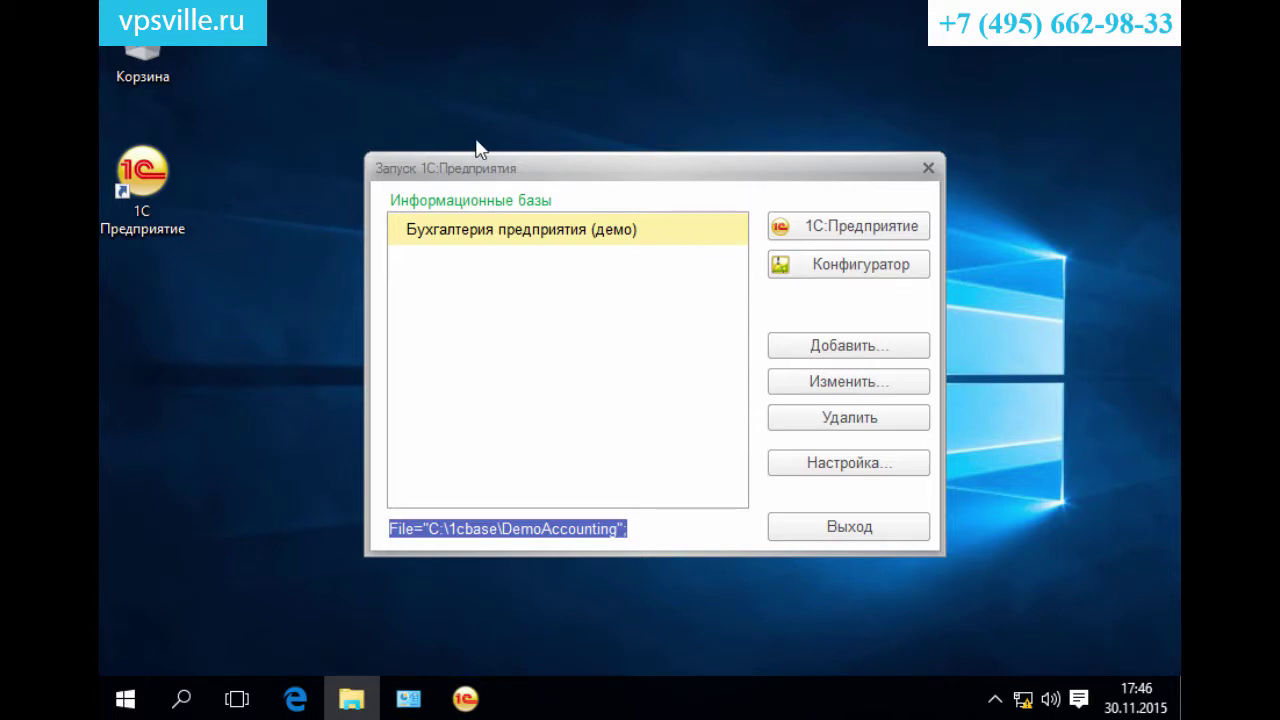
pyautogui.moveTo(594, 171); pyautogui.dragTo(625, 150)
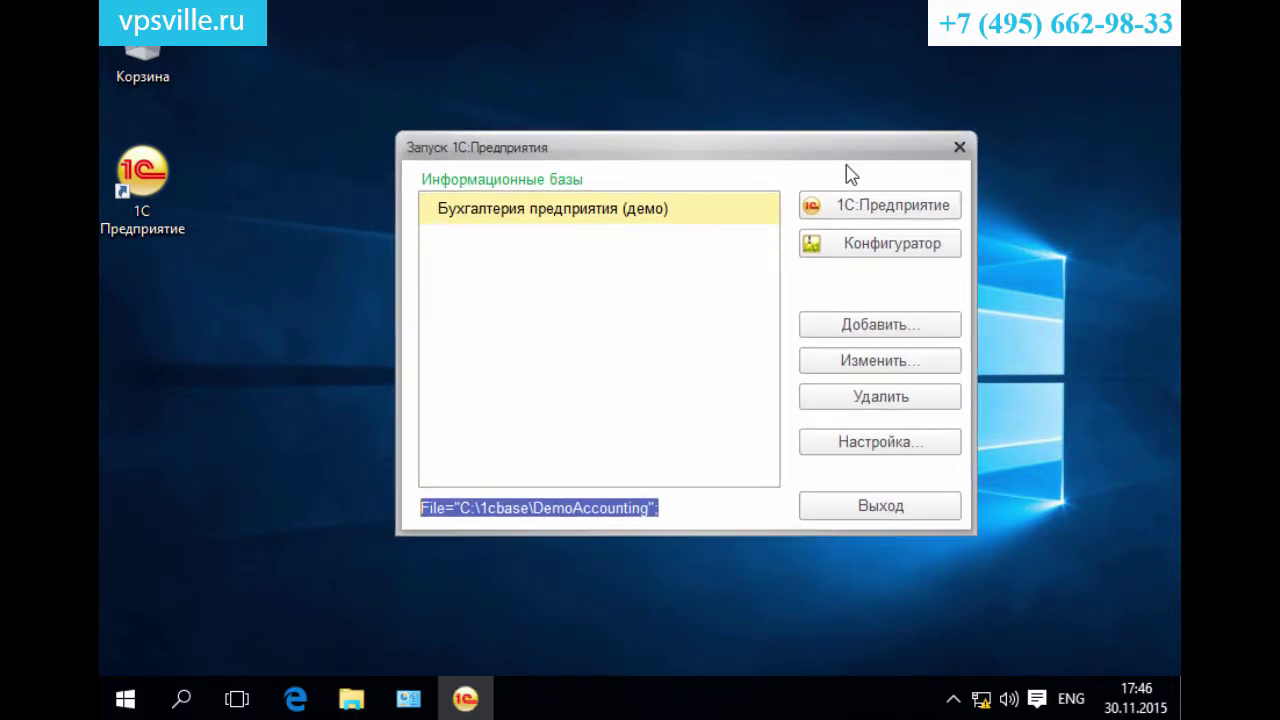
pyautogui.click(958, 151)
pyautogui.click(295, 699)
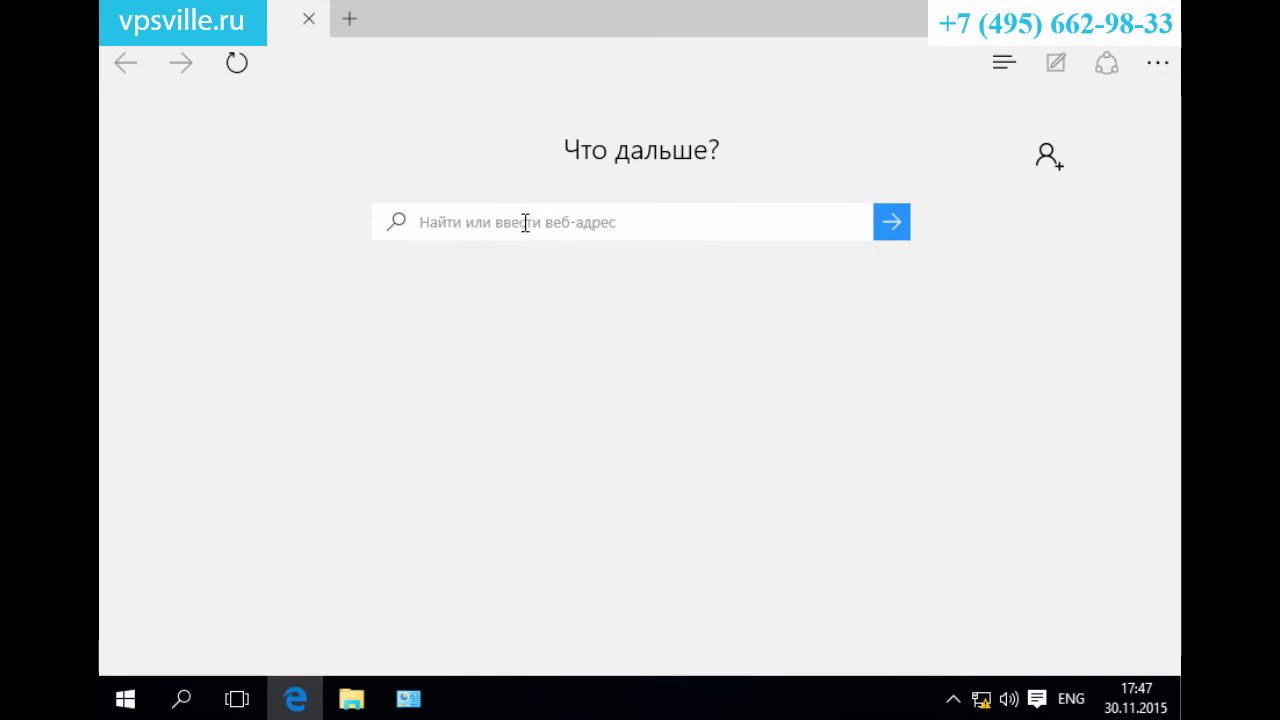
pyautogui.click(335, 63)
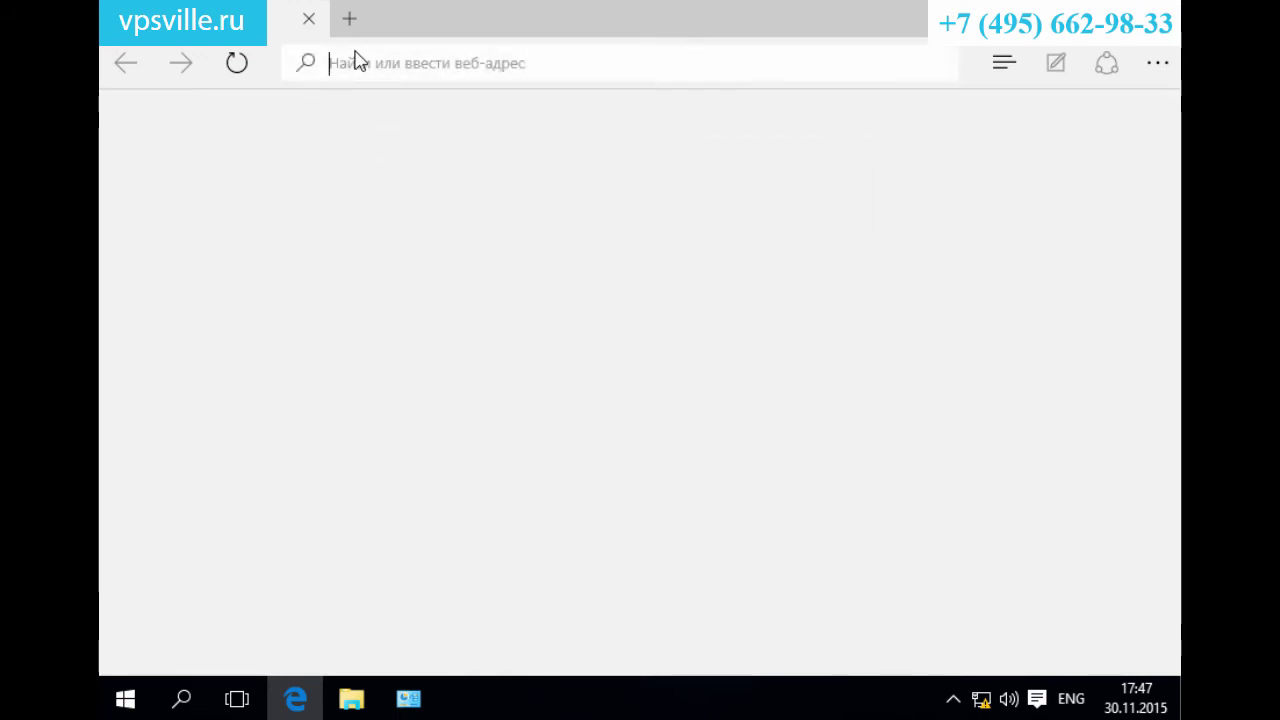
pyautogui.write('https://')
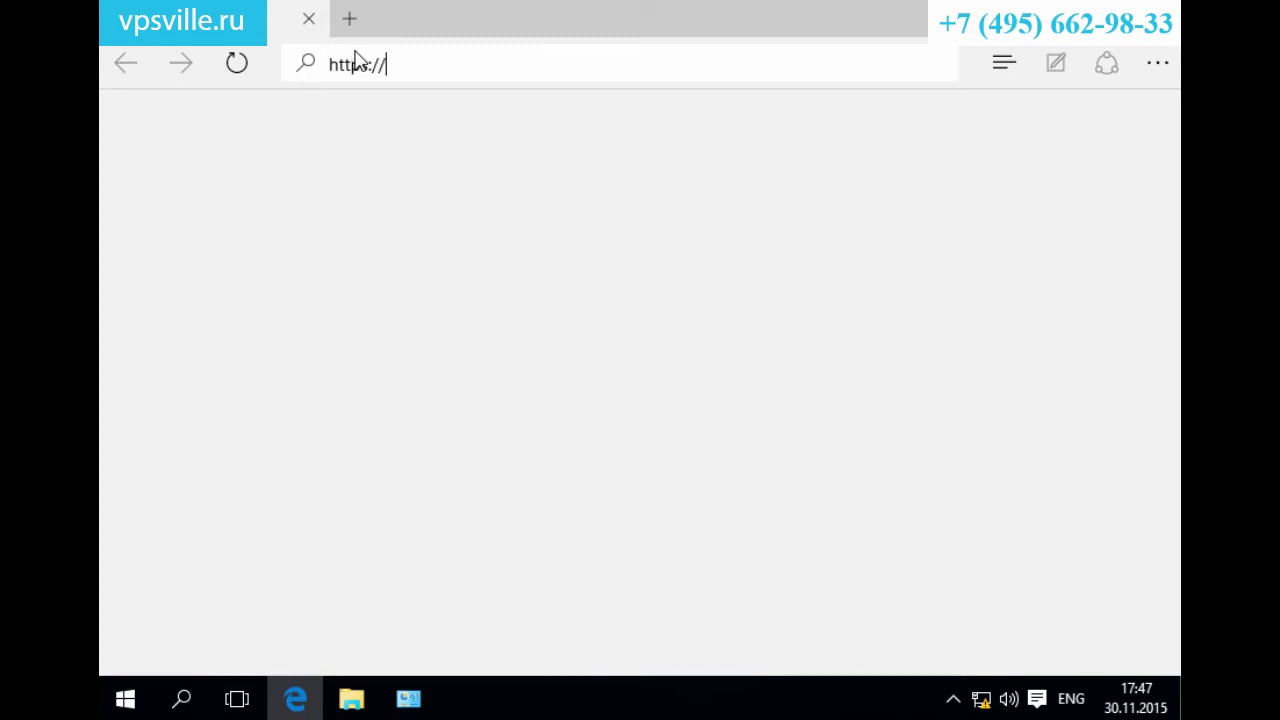
pyautogui.write('192.168.0.1')
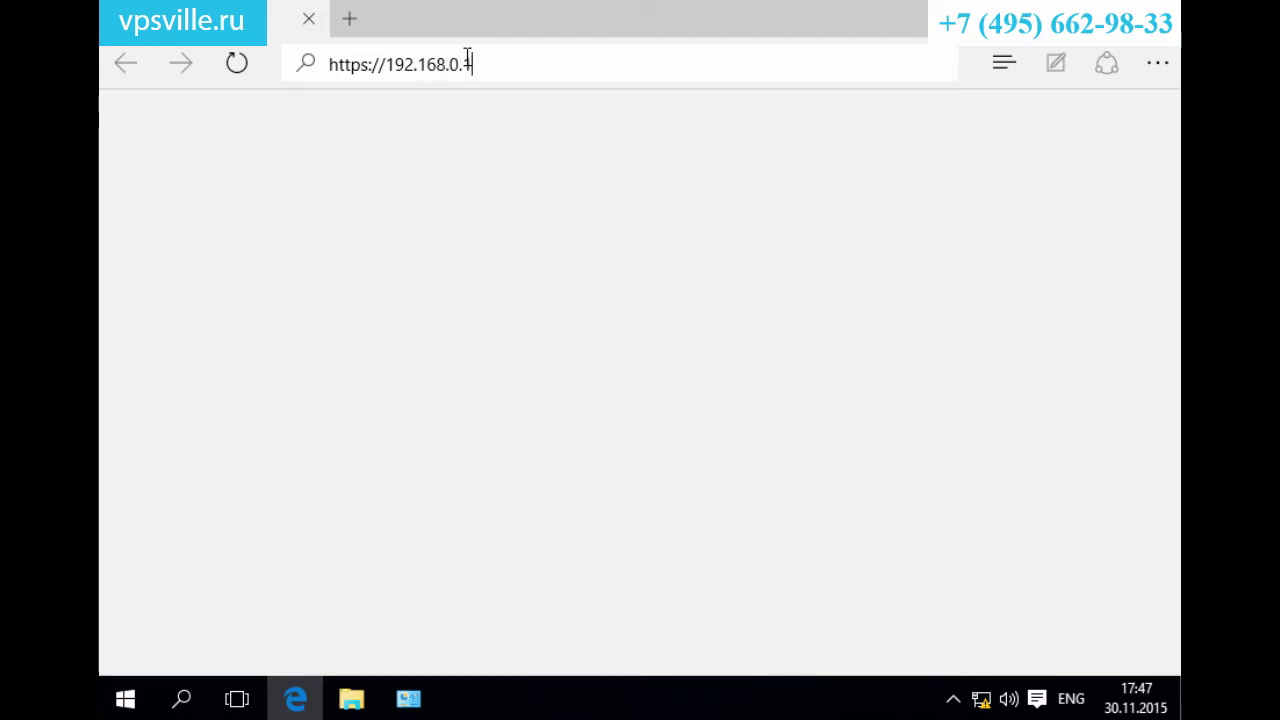
pyautogui.write('/')
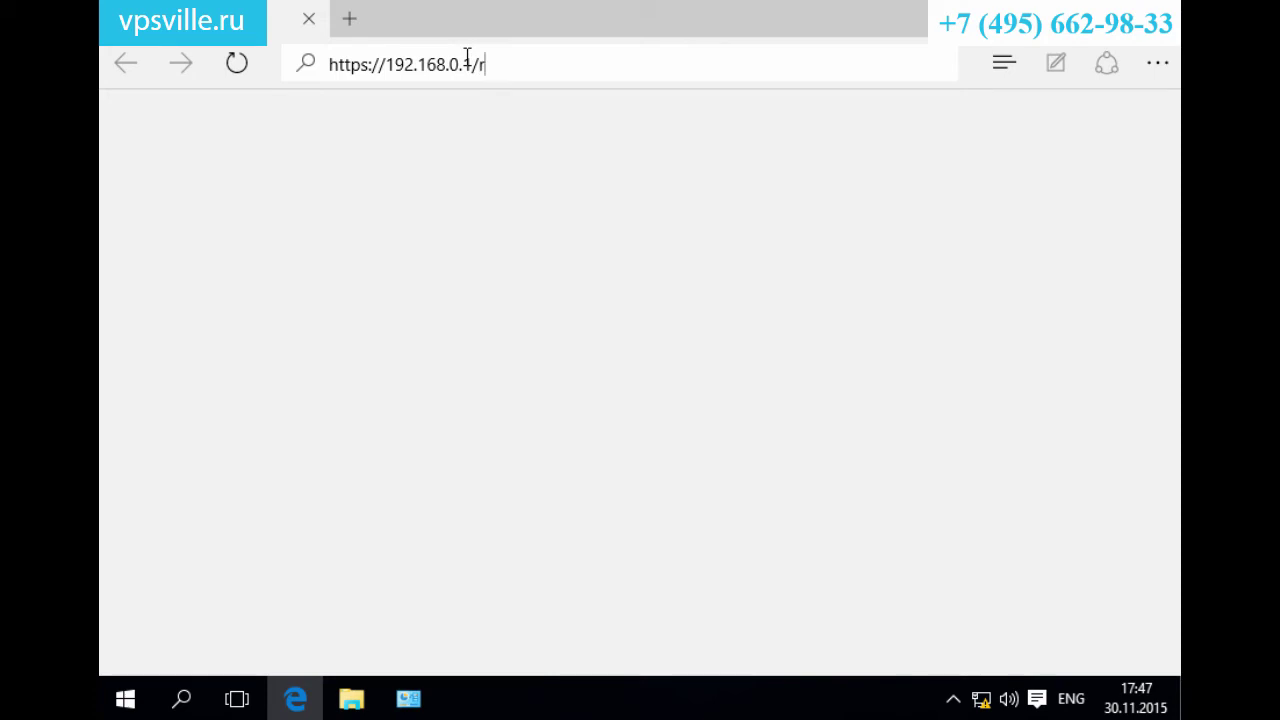
pyautogui.write('rdweb')
pyautogui.press('Return')
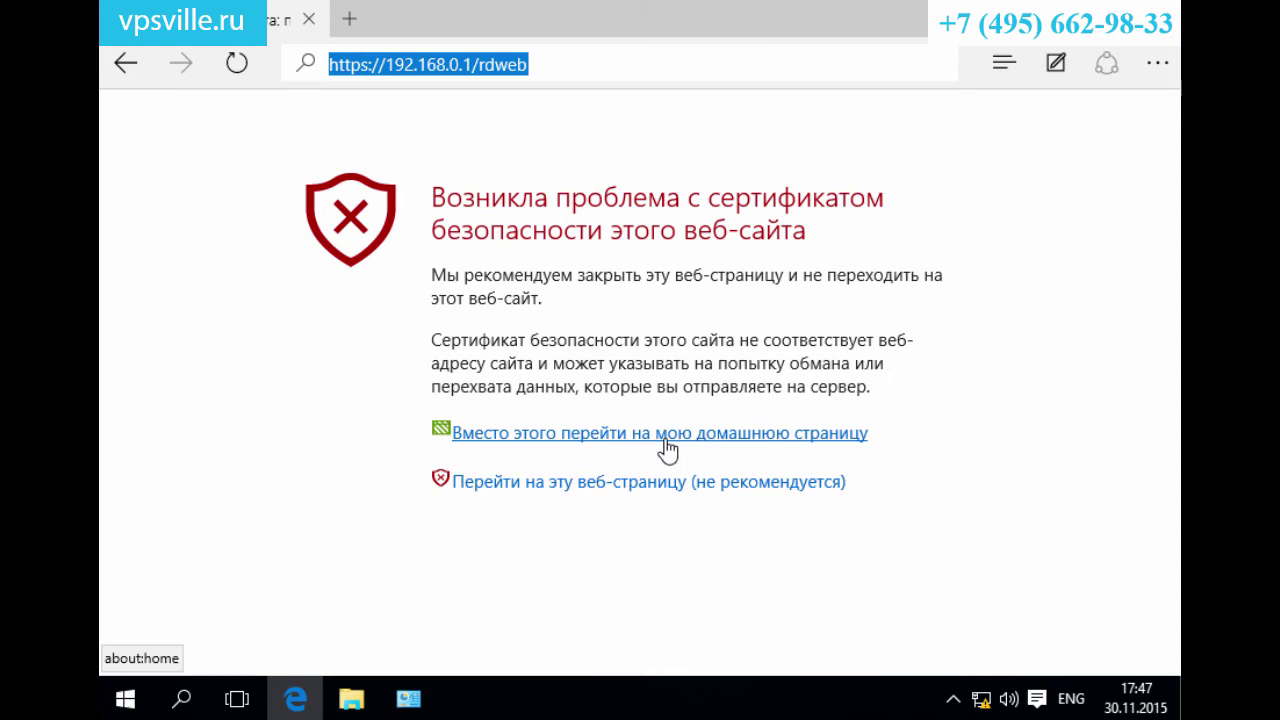
# Bypass the certificate warning and sign in to RD Web Access with the domain password.
pyautogui.click(665, 492)
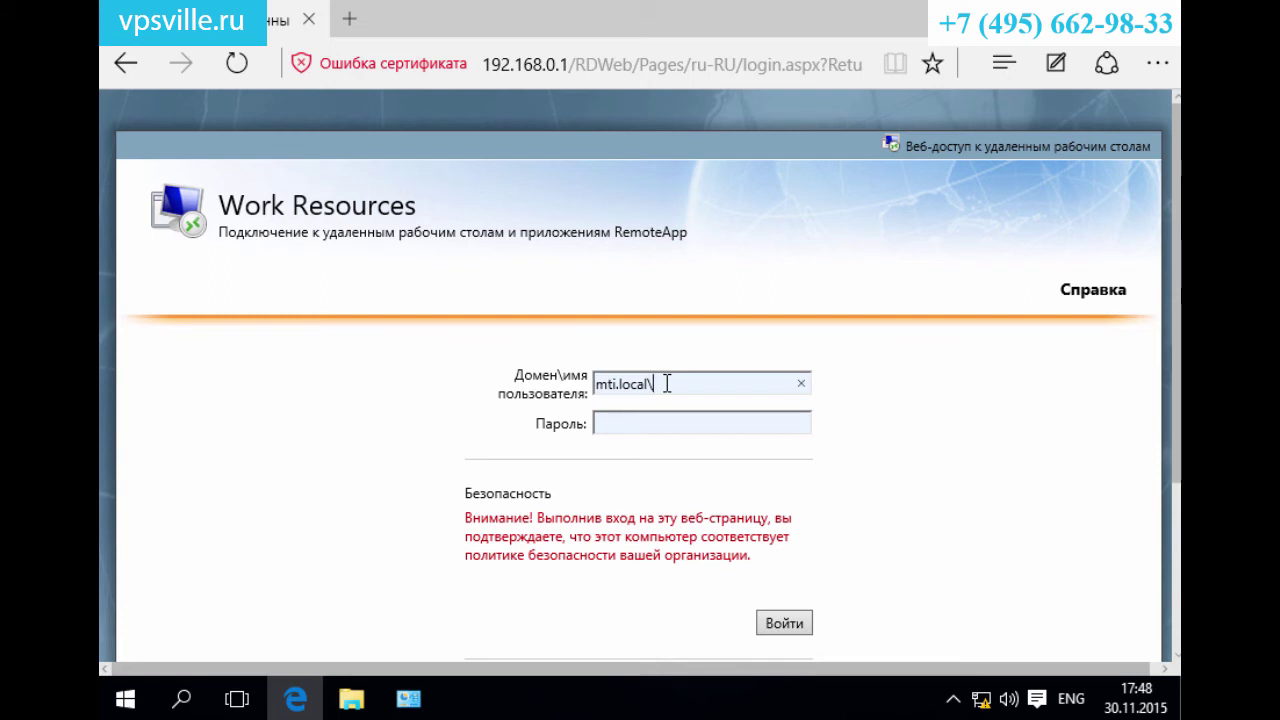
pyautogui.write('••••')
pyautogui.click(780, 622)
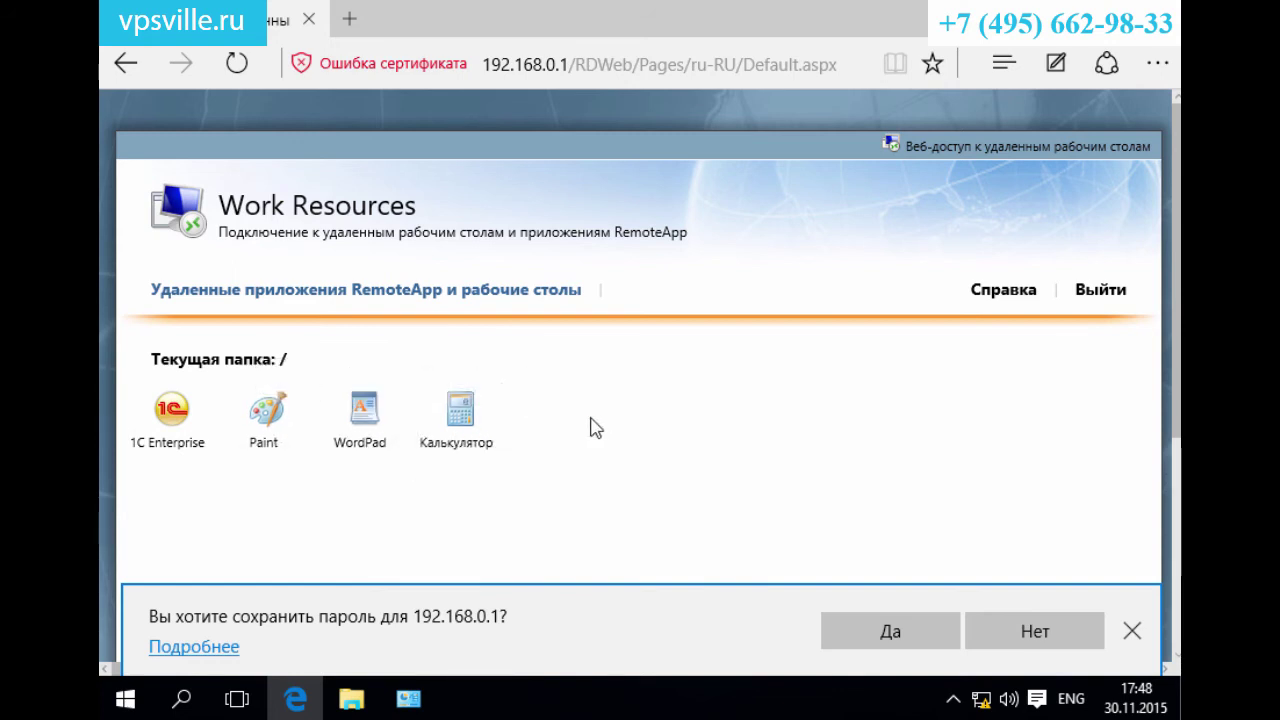
# Download the 1C Enterprise RemoteApp connection file and check the downloads list.
pyautogui.click(192, 465)
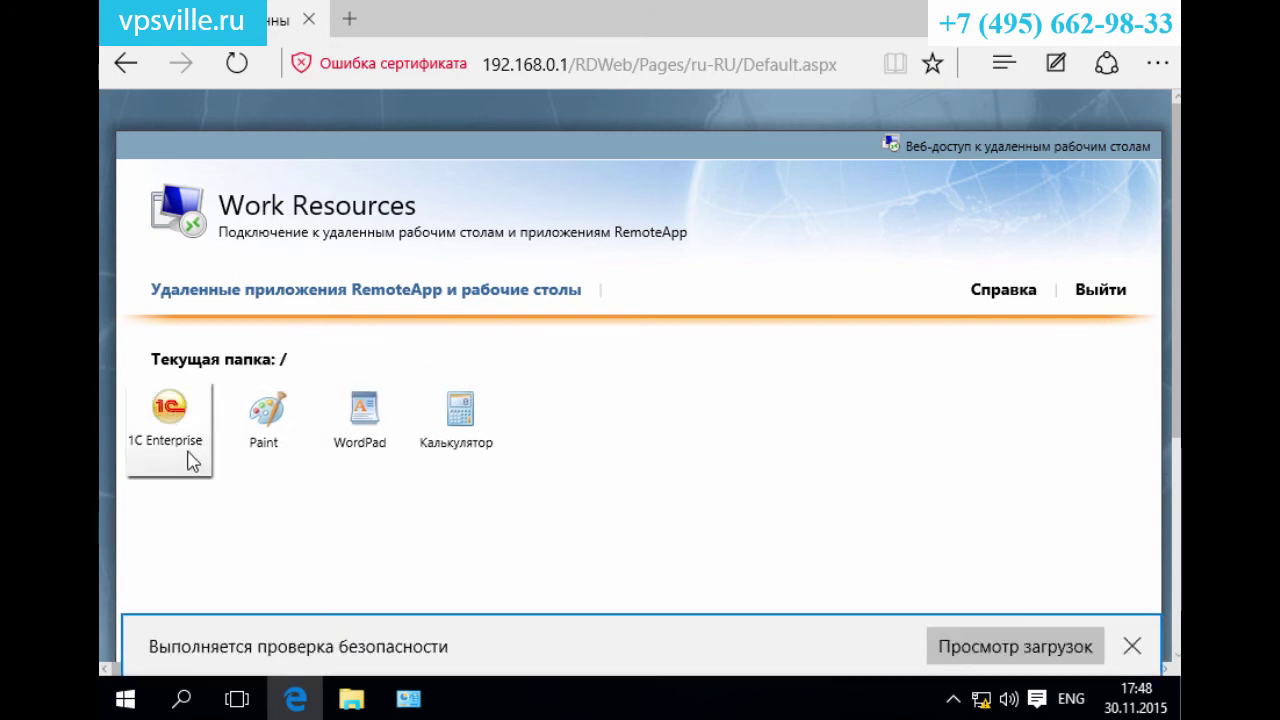
pyautogui.click(1023, 654)
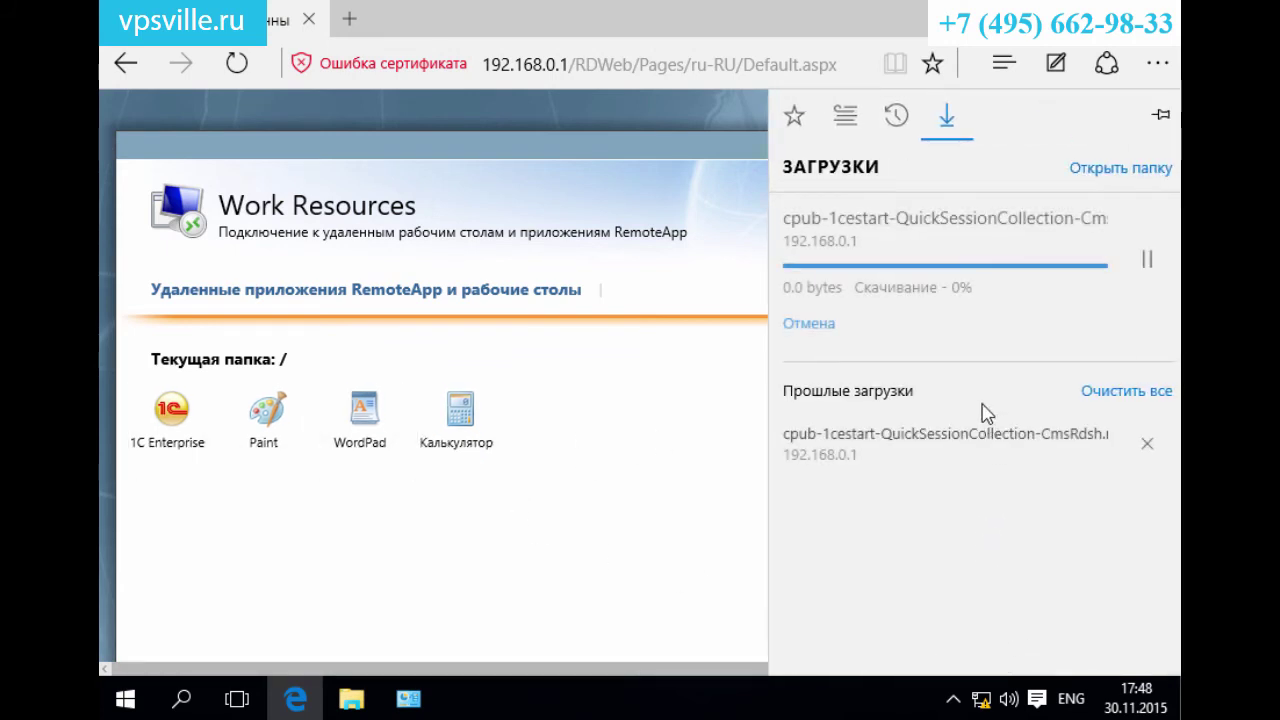
pyautogui.click(351, 699)
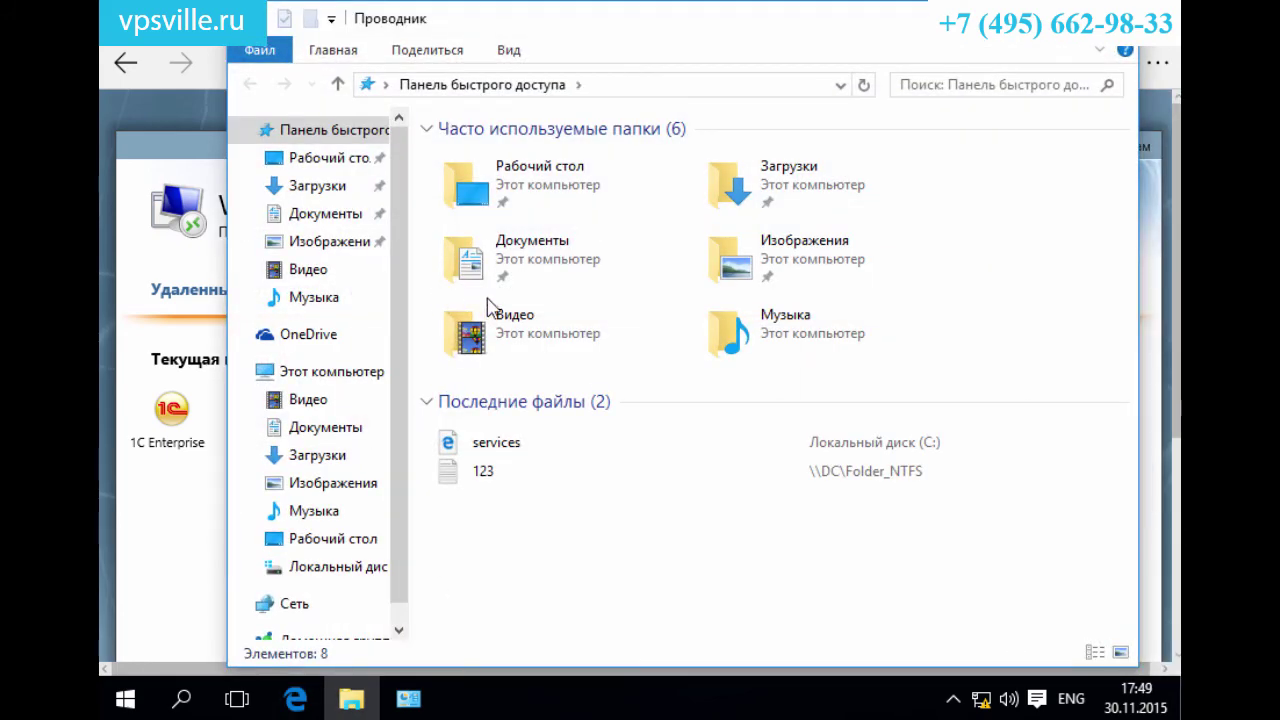
# Copy the downloaded cpub-1cestart connection file from Загрузки into Рабочий стол.
pyautogui.click(282, 188)
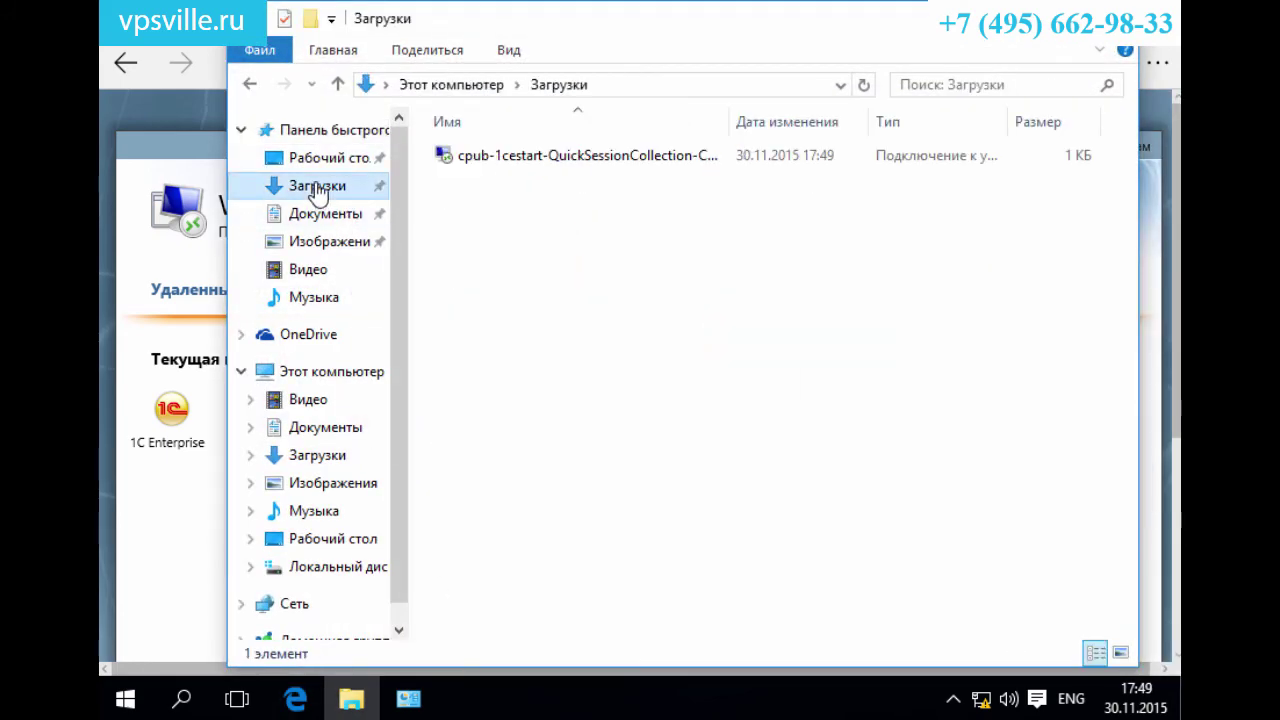
pyautogui.click(510, 168)
pyautogui.rightClick(510, 168)
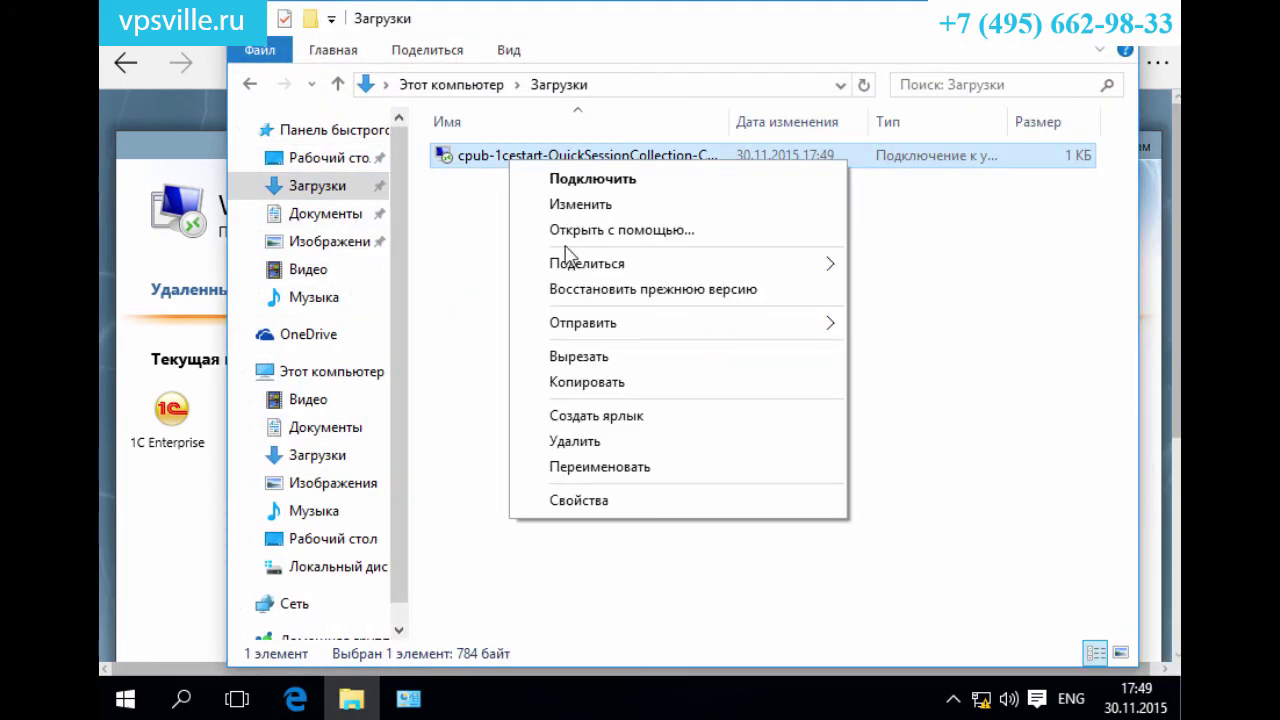
pyautogui.click(562, 383)
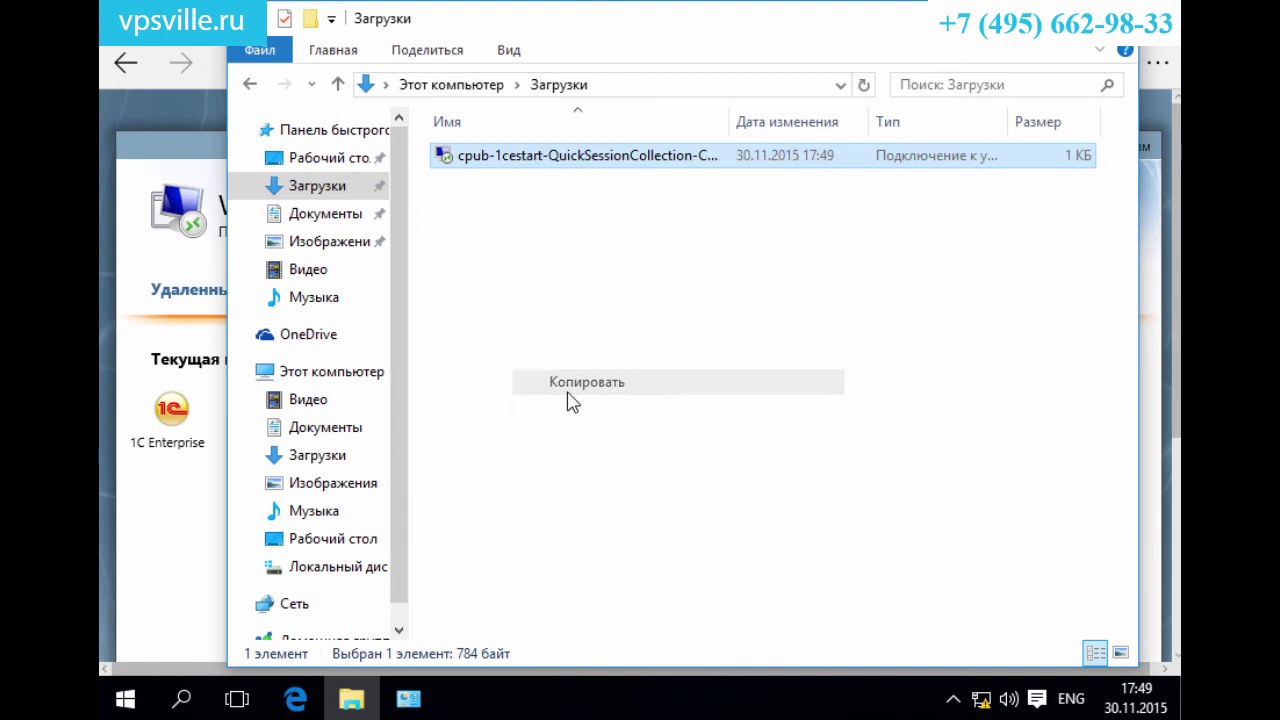
pyautogui.click(331, 538)
pyautogui.hotkey('ctrl', 'v')
# Rename the desktop connection shortcut to '1с УДАЛЕННАЯ' and launch it.
pyautogui.click(1179, 690)
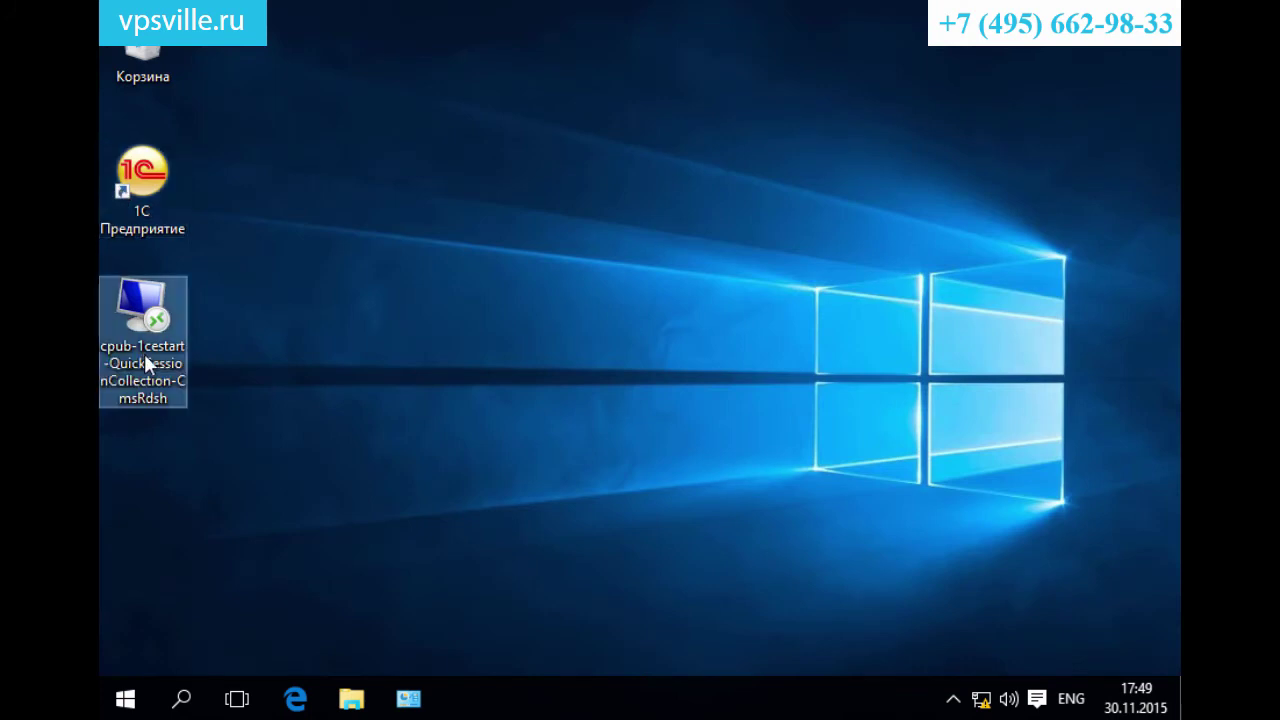
pyautogui.press('F2')
pyautogui.write('1c')
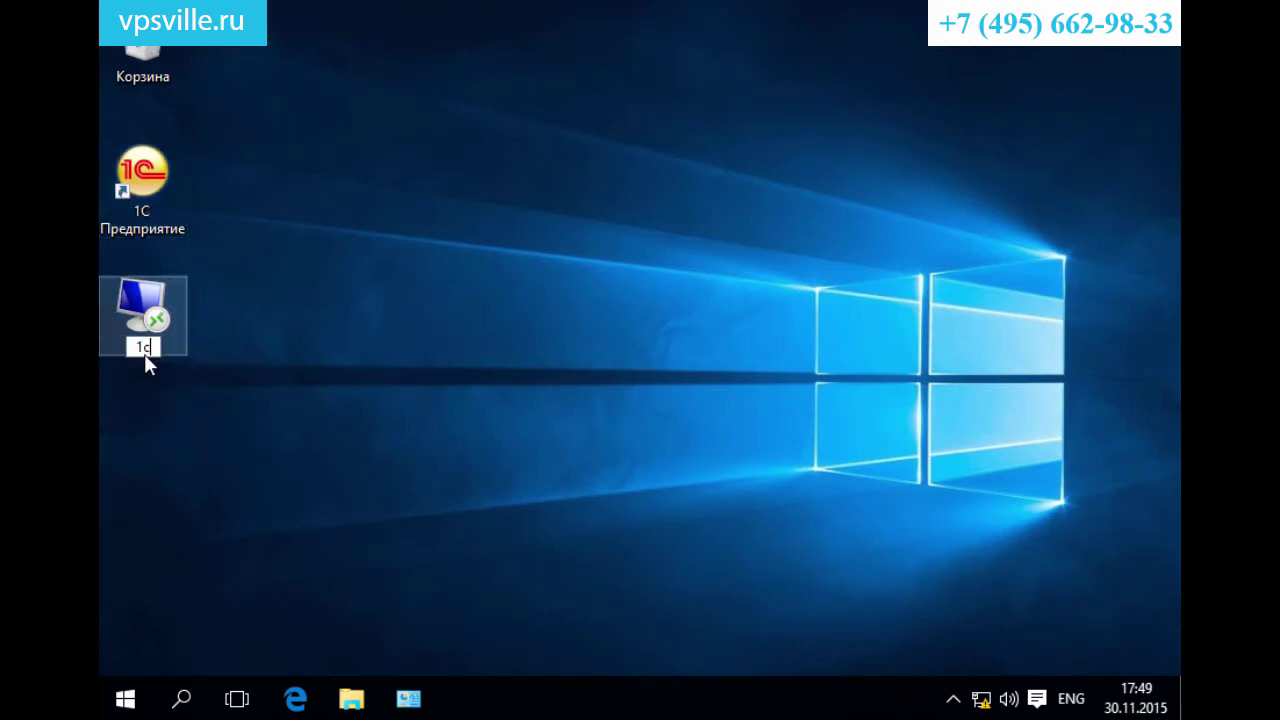
pyautogui.write('с УДАЛЕННАЯ')
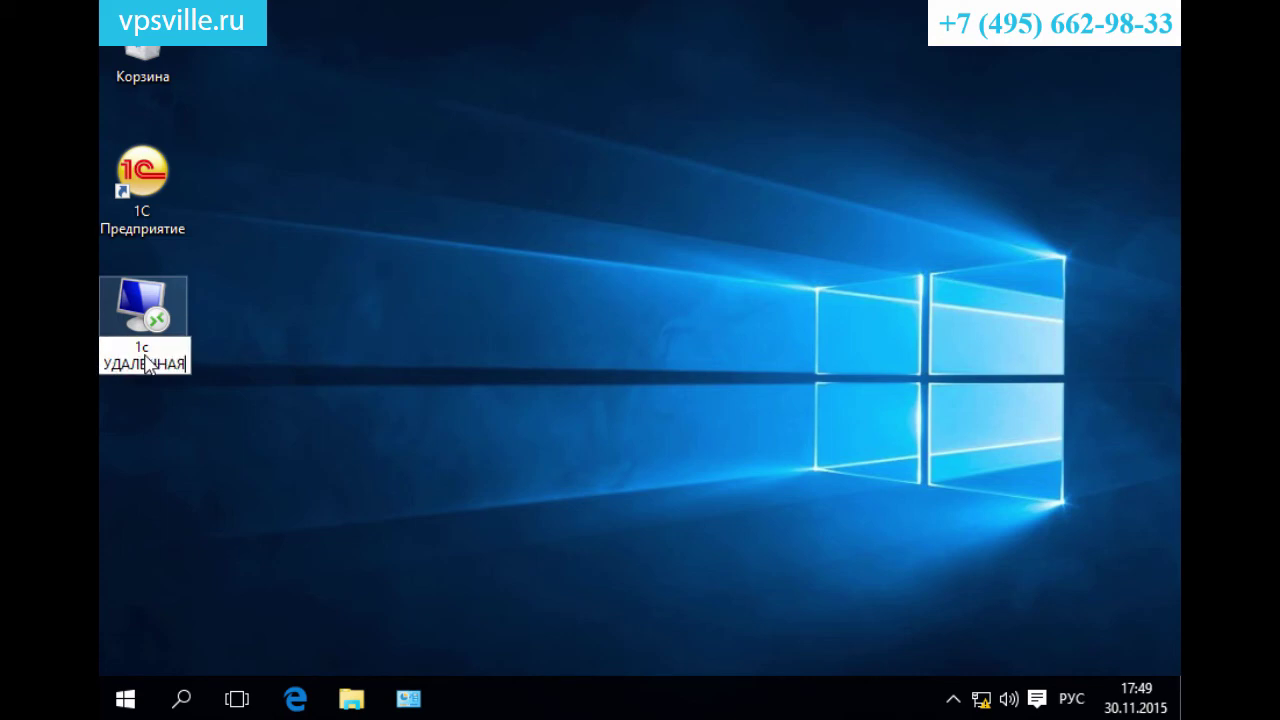
pyautogui.press('Return')
pyautogui.doubleClick(144, 331)
# Connect to the 1C RemoteApp with the domain user name and password, saving the credentials.
pyautogui.click(650, 354)
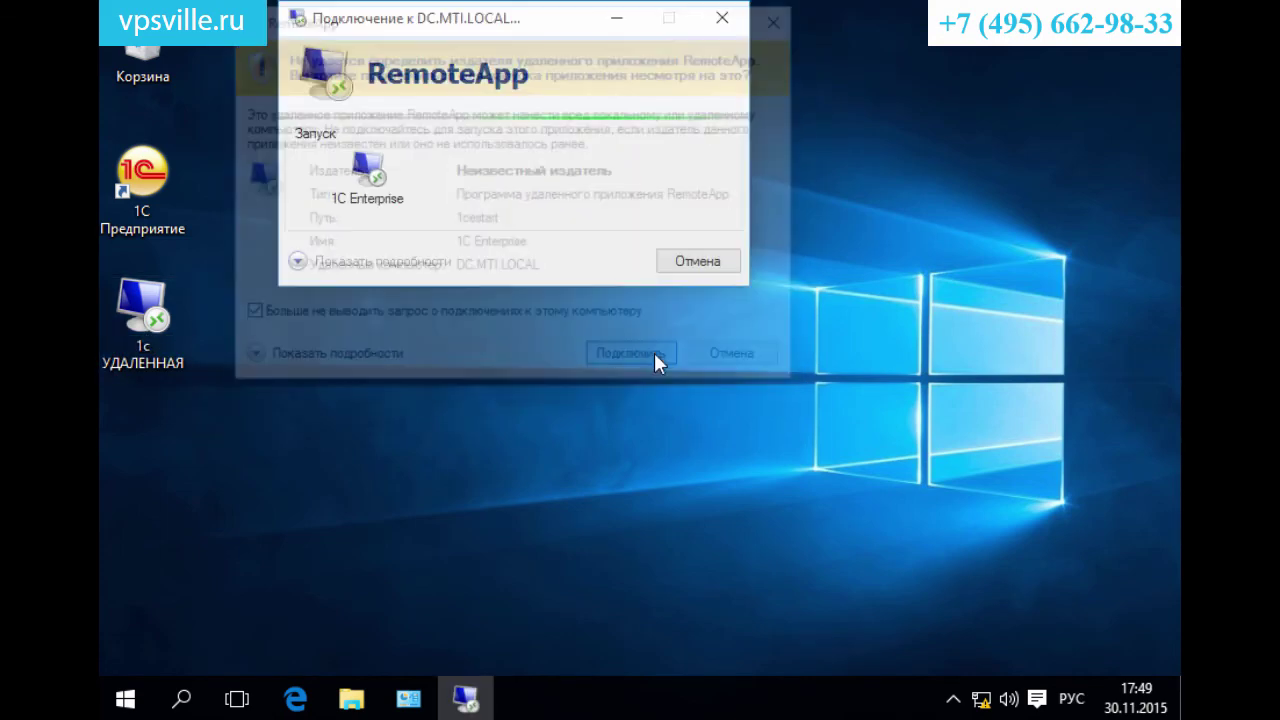
pyautogui.press('capslock')
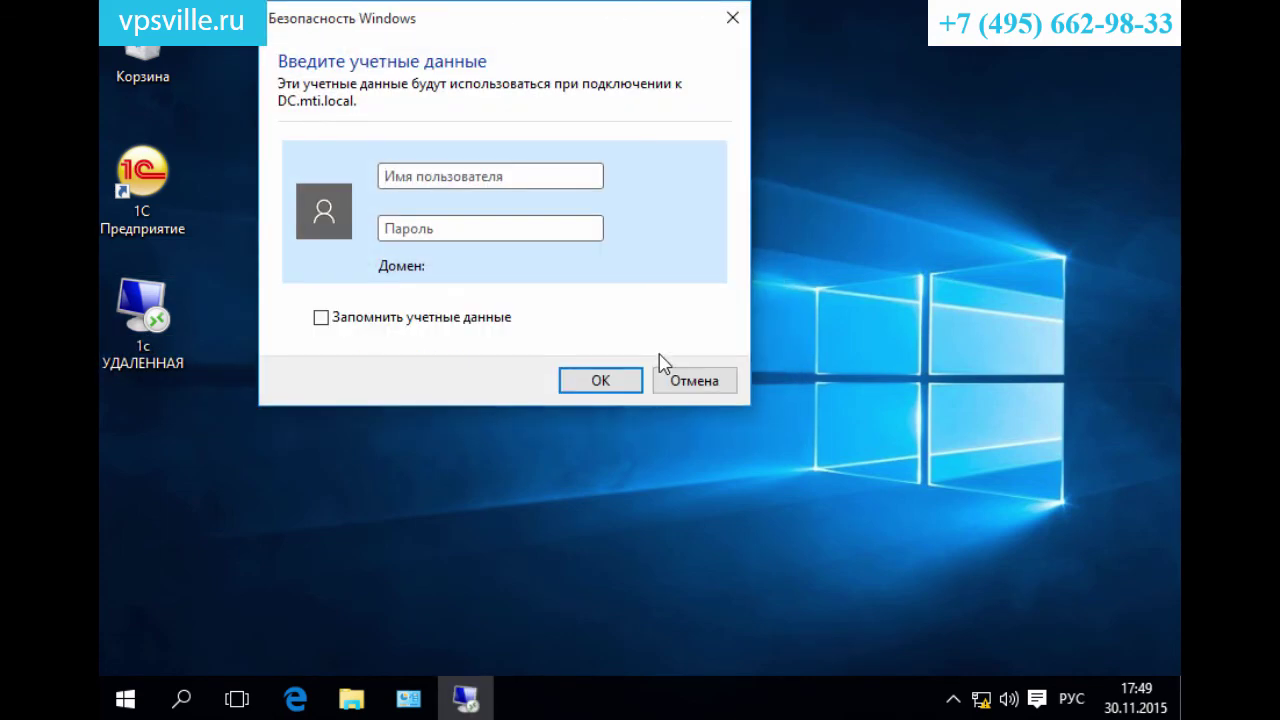
pyautogui.write('игр1')
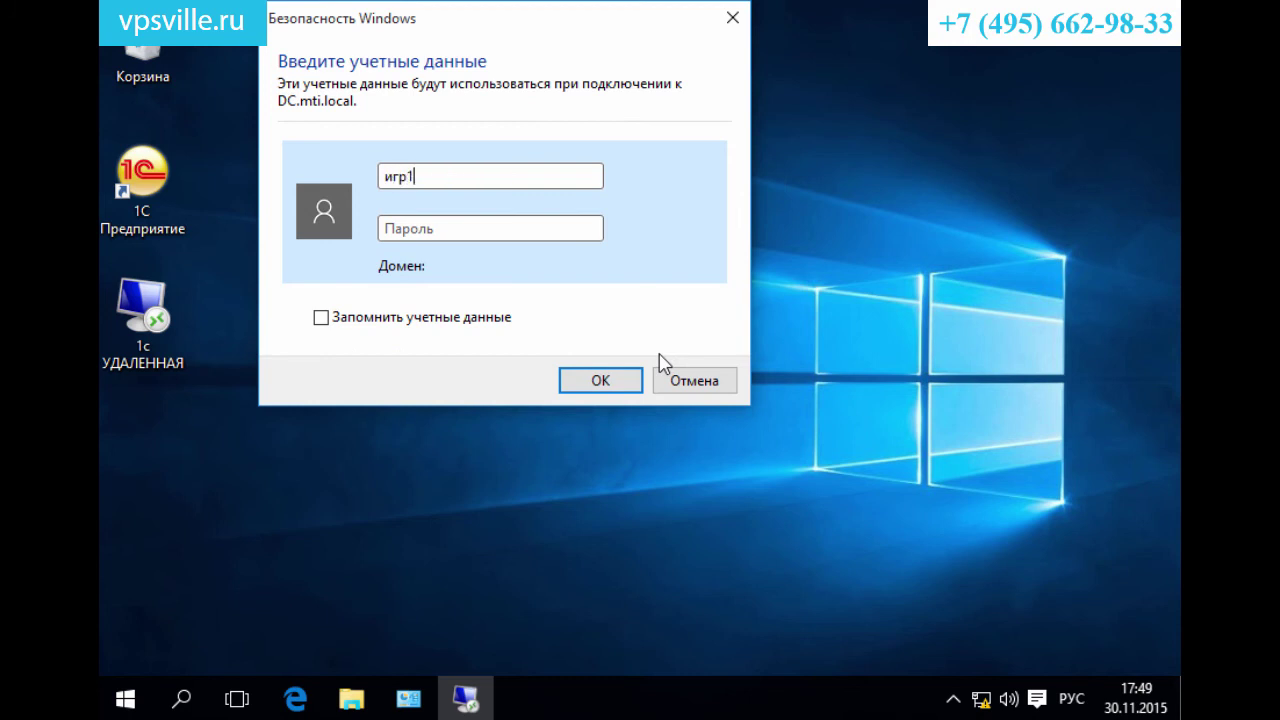
pyautogui.press('BackSpace')
pyautogui.hotkey('alt', 'shift')
pyautogui.write('buh1@mti.local')
pyautogui.press('Tab')
pyautogui.write('*****')
pyautogui.click(450, 317)
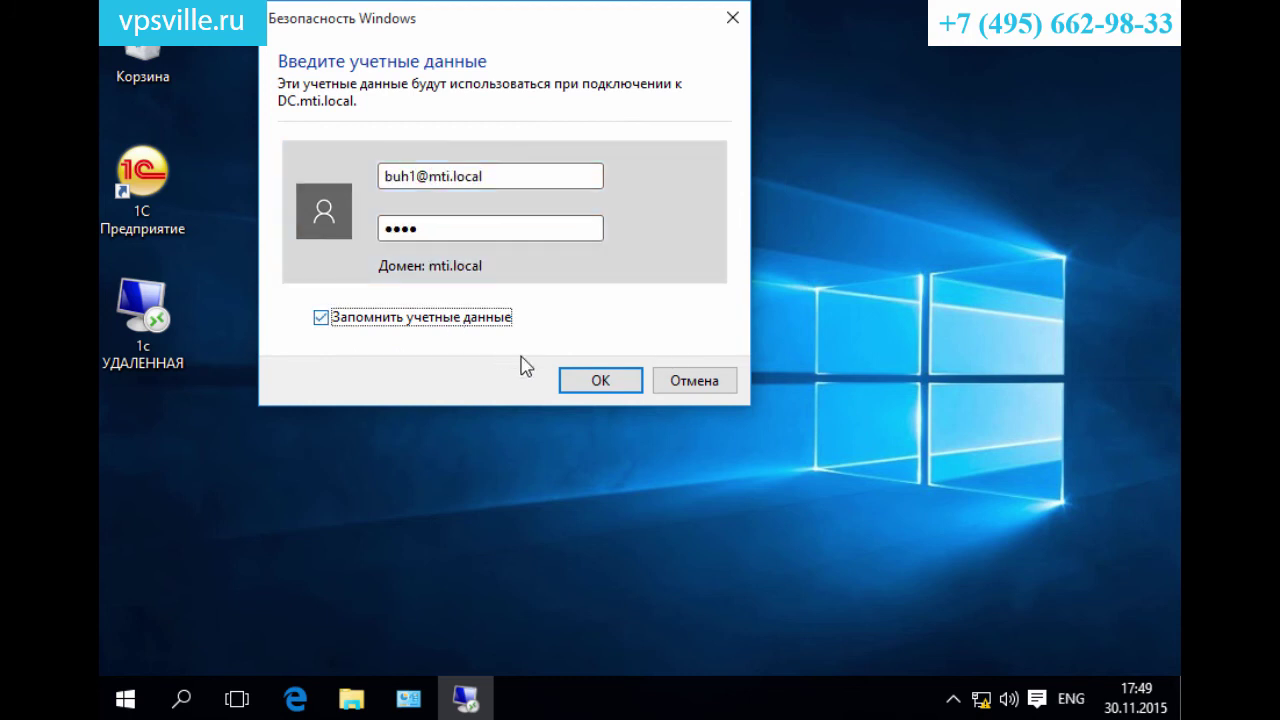
pyautogui.click(600, 385)
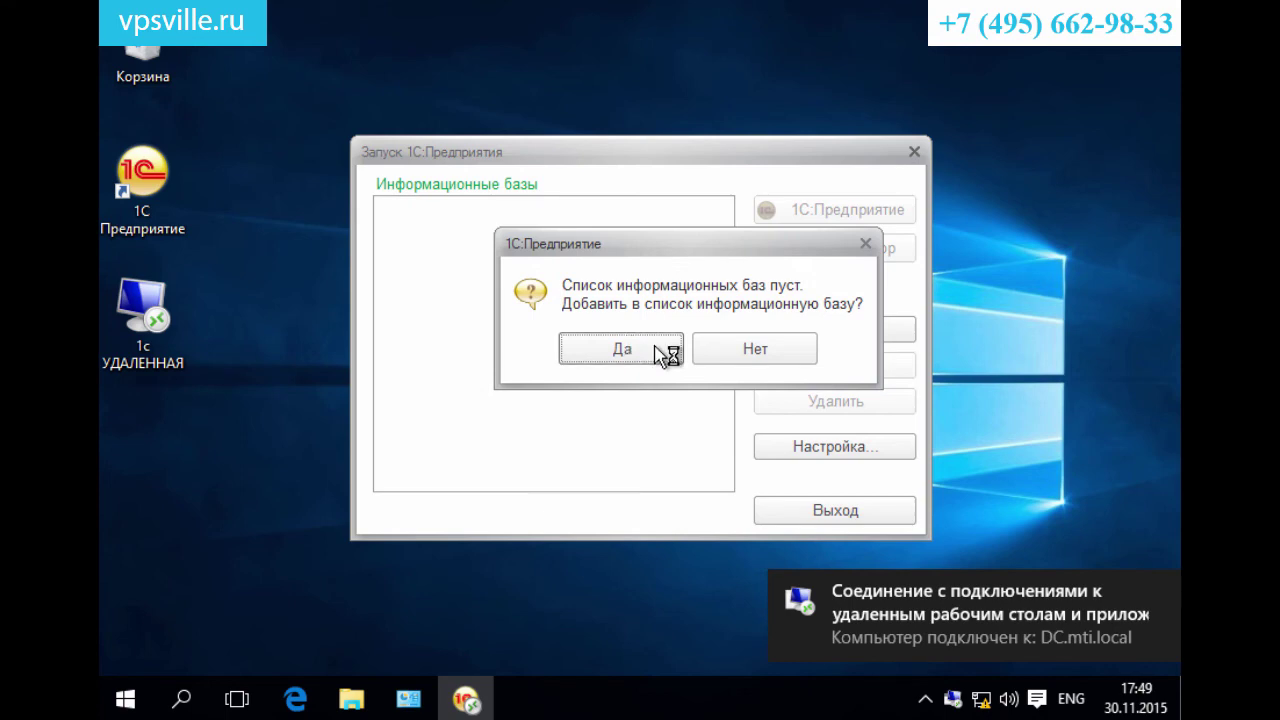
# Choose to add an existing infobase and point it to the C:\1cbase folder.
pyautogui.click(622, 349)
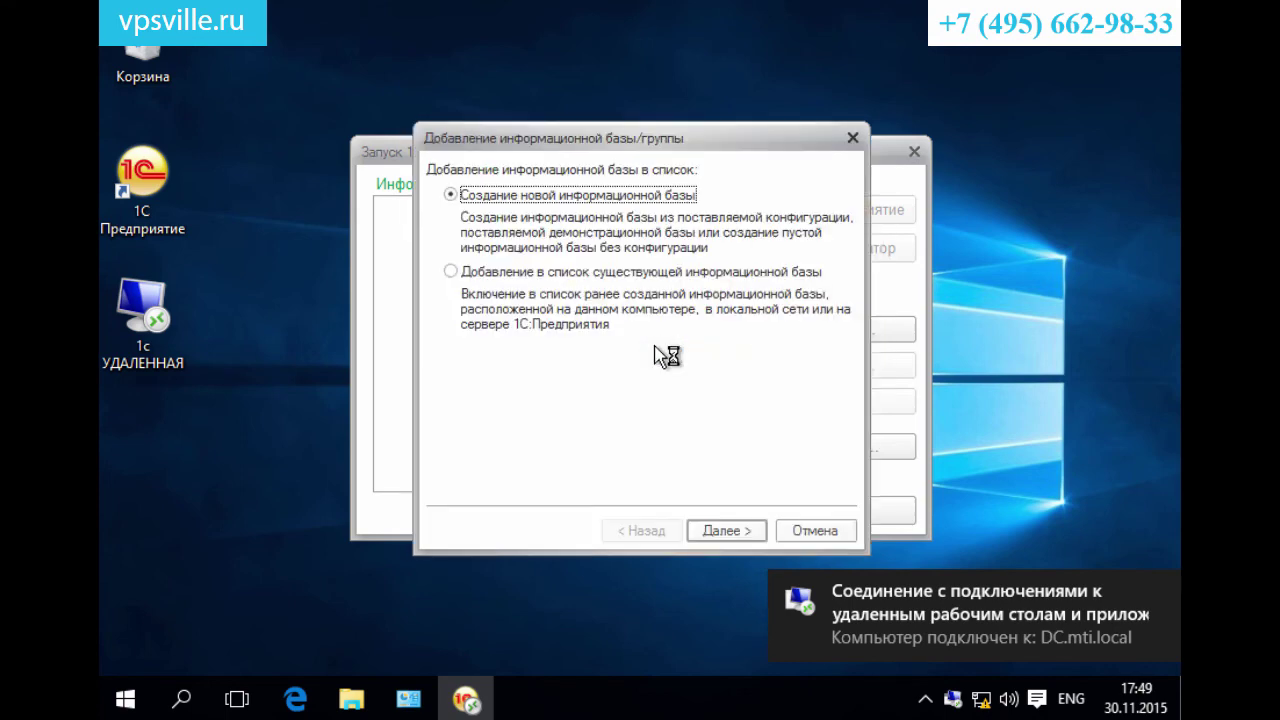
pyautogui.click(640, 272)
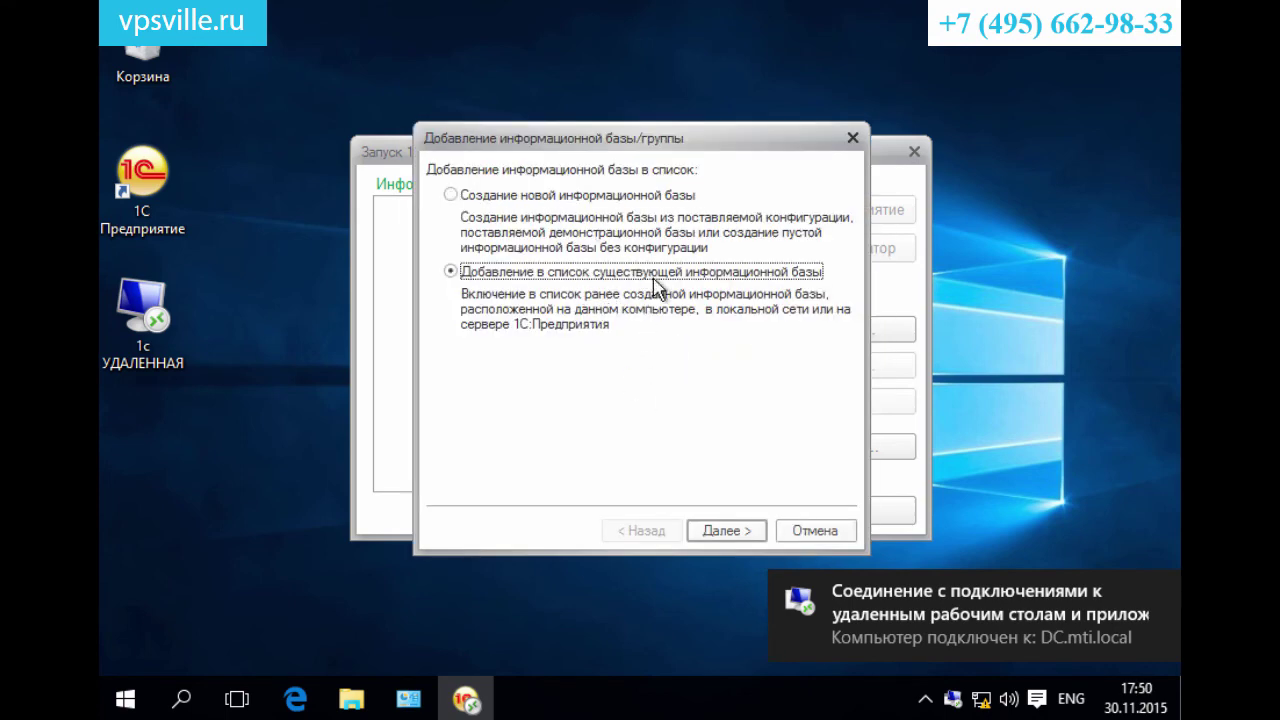
pyautogui.click(745, 532)
pyautogui.click(735, 531)
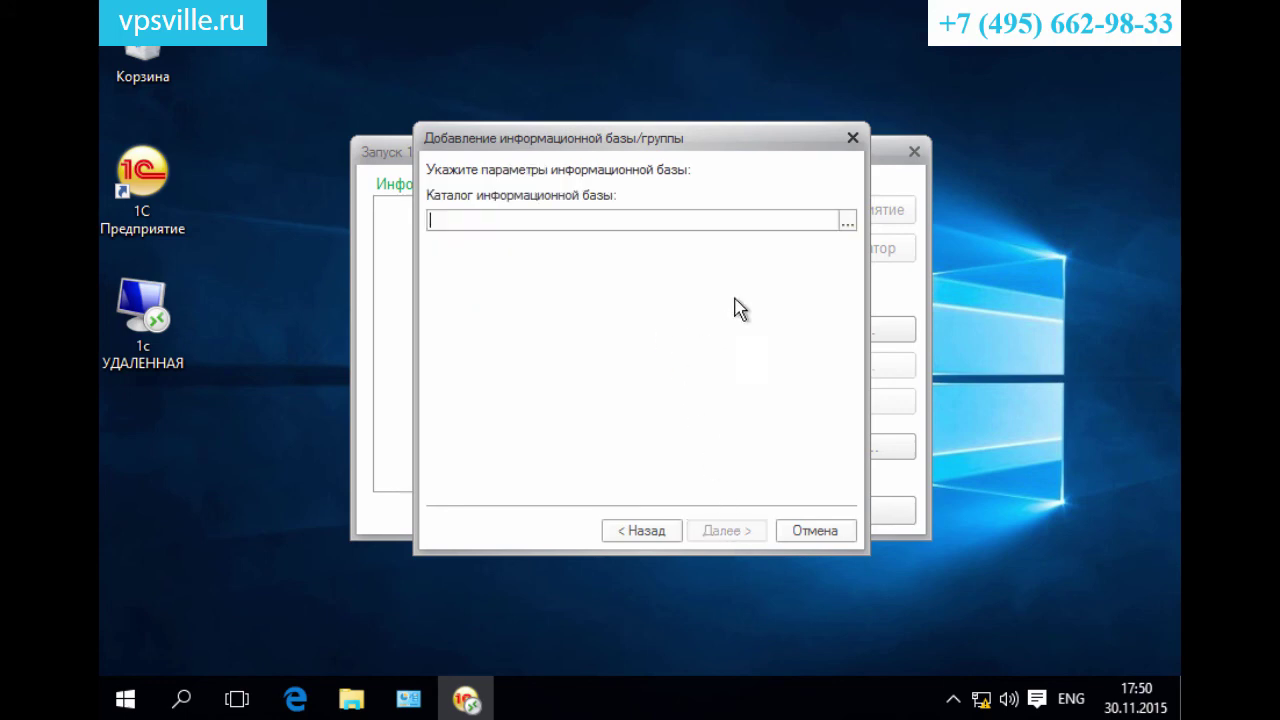
pyautogui.click(847, 222)
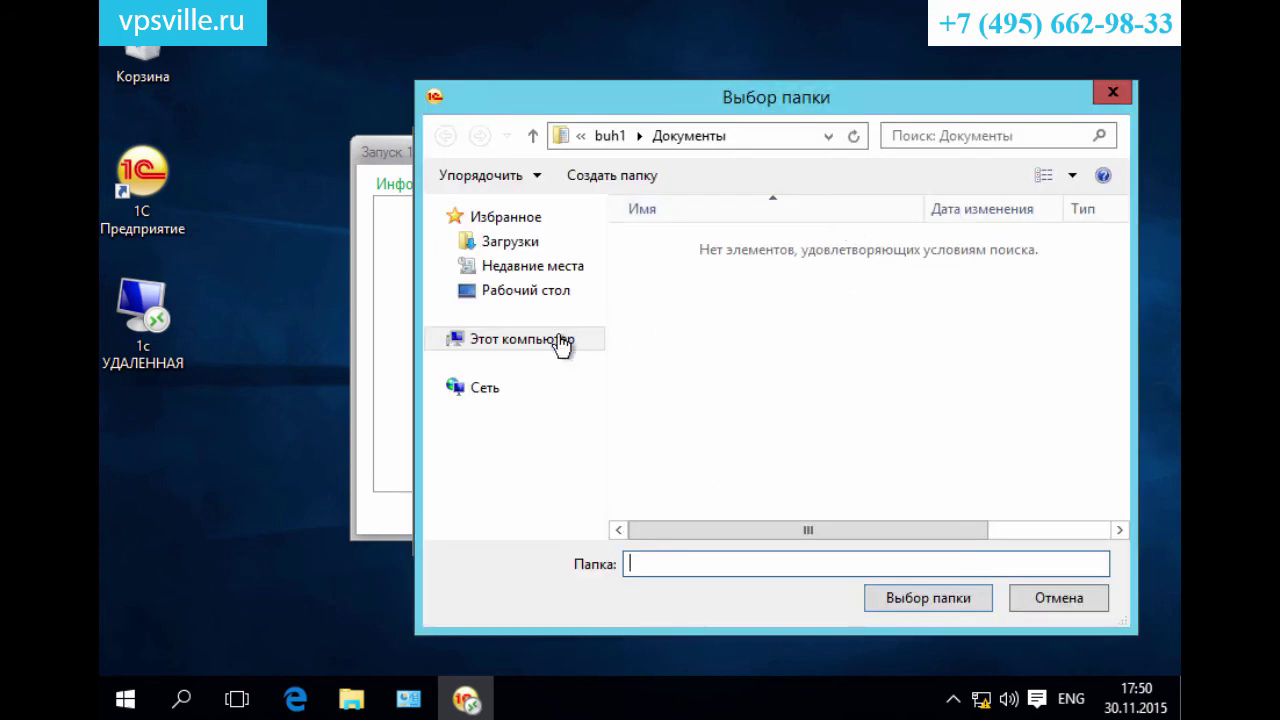
pyautogui.click(557, 340)
pyautogui.scroll(-3, 1117, 420)
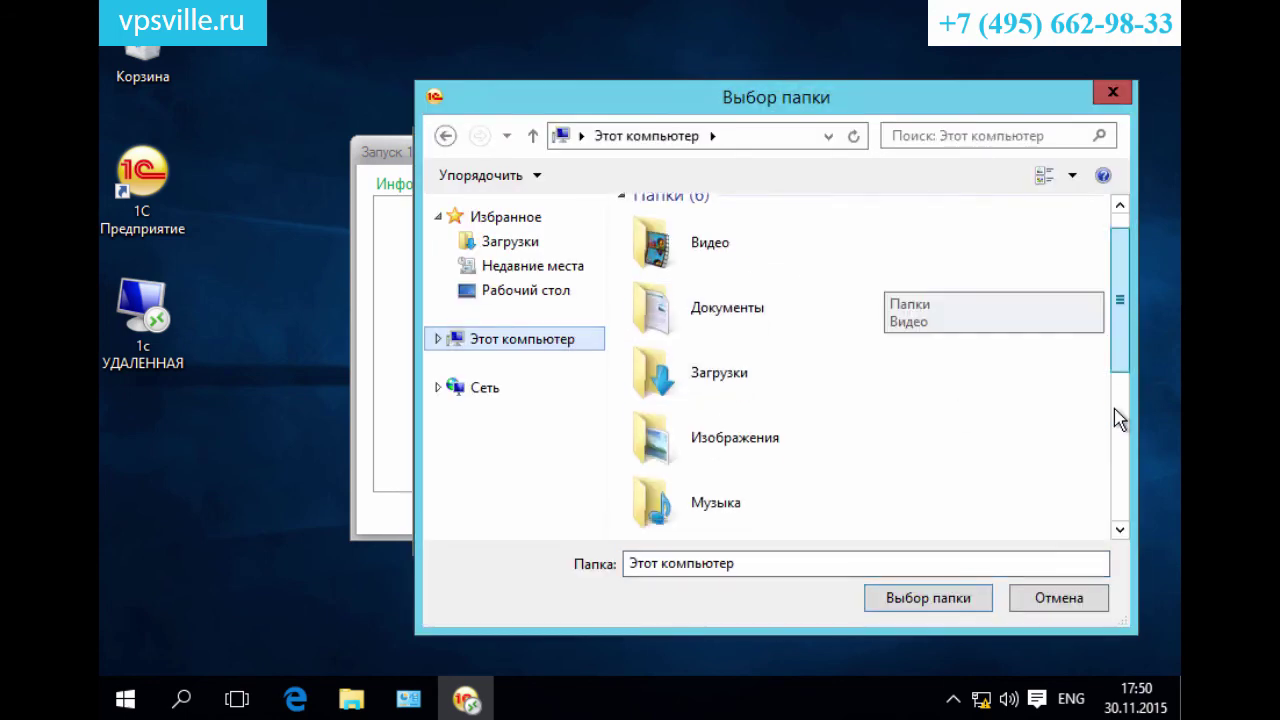
pyautogui.scroll(-1, 1117, 447)
pyautogui.doubleClick(761, 468)
pyautogui.doubleClick(688, 247)
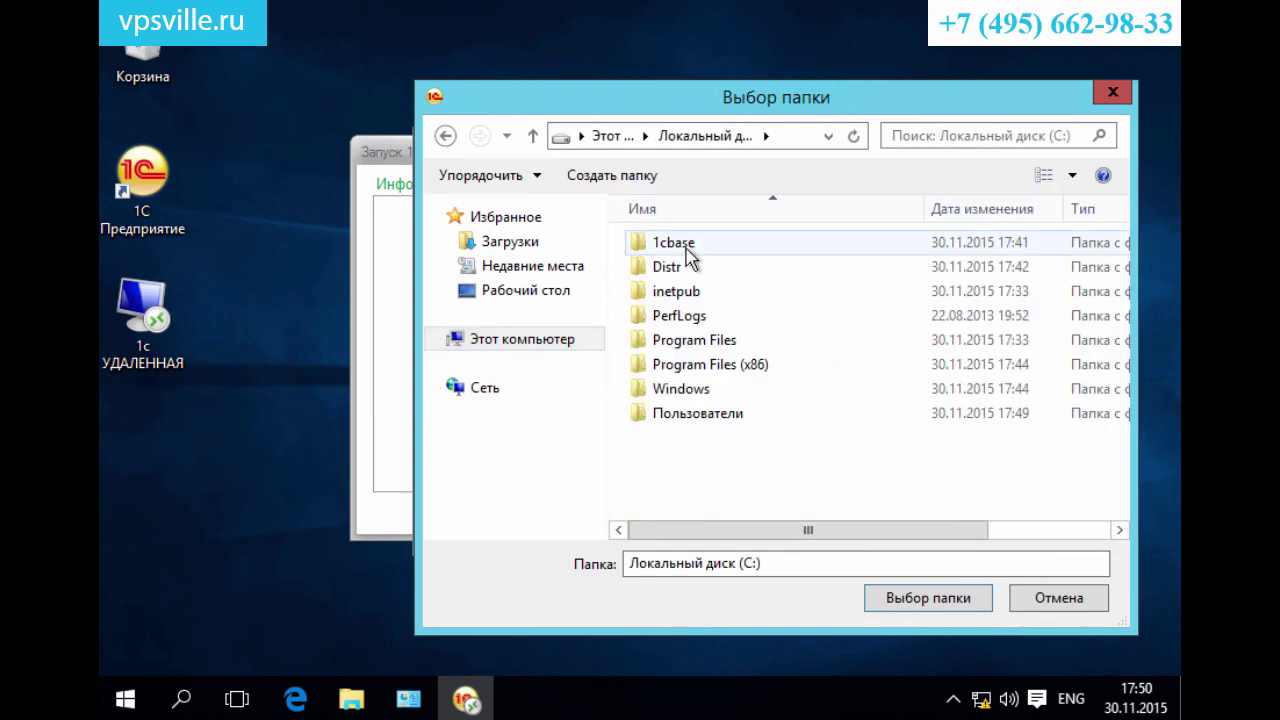
pyautogui.click(908, 599)
# Set authentication to Запрашивать имя и пароль and finish the wizard.
pyautogui.click(728, 531)
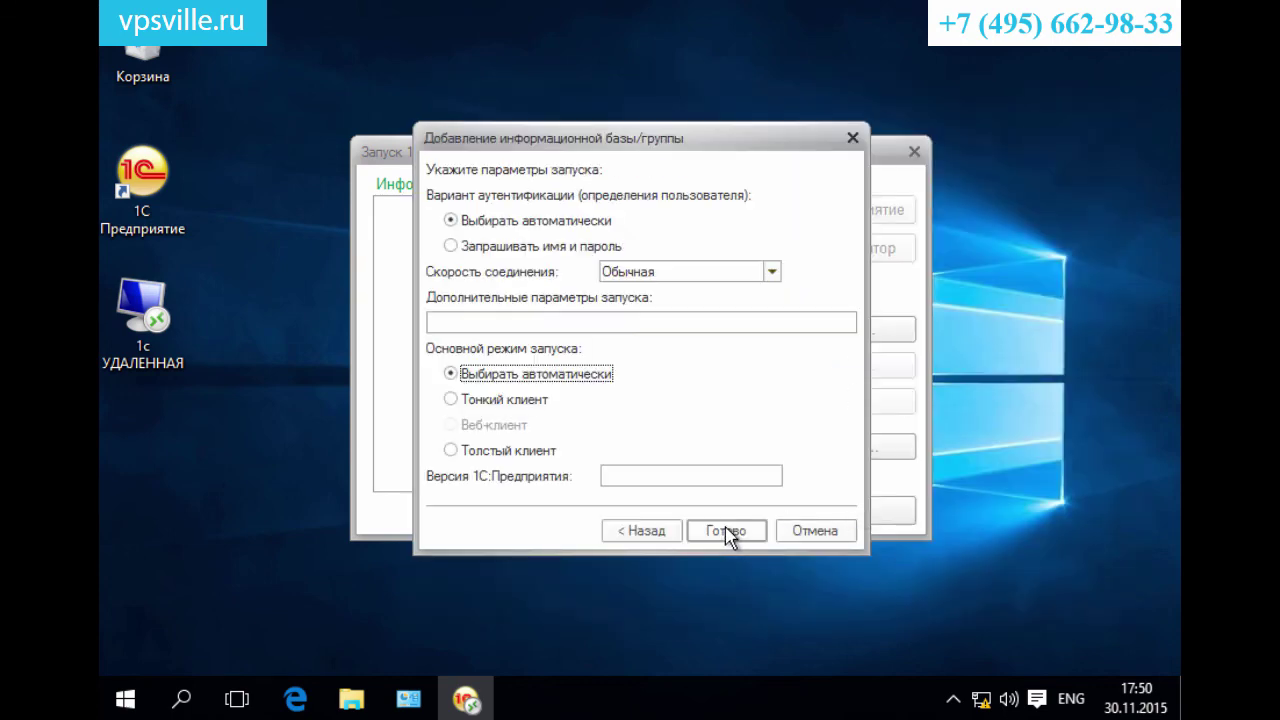
pyautogui.click(488, 250)
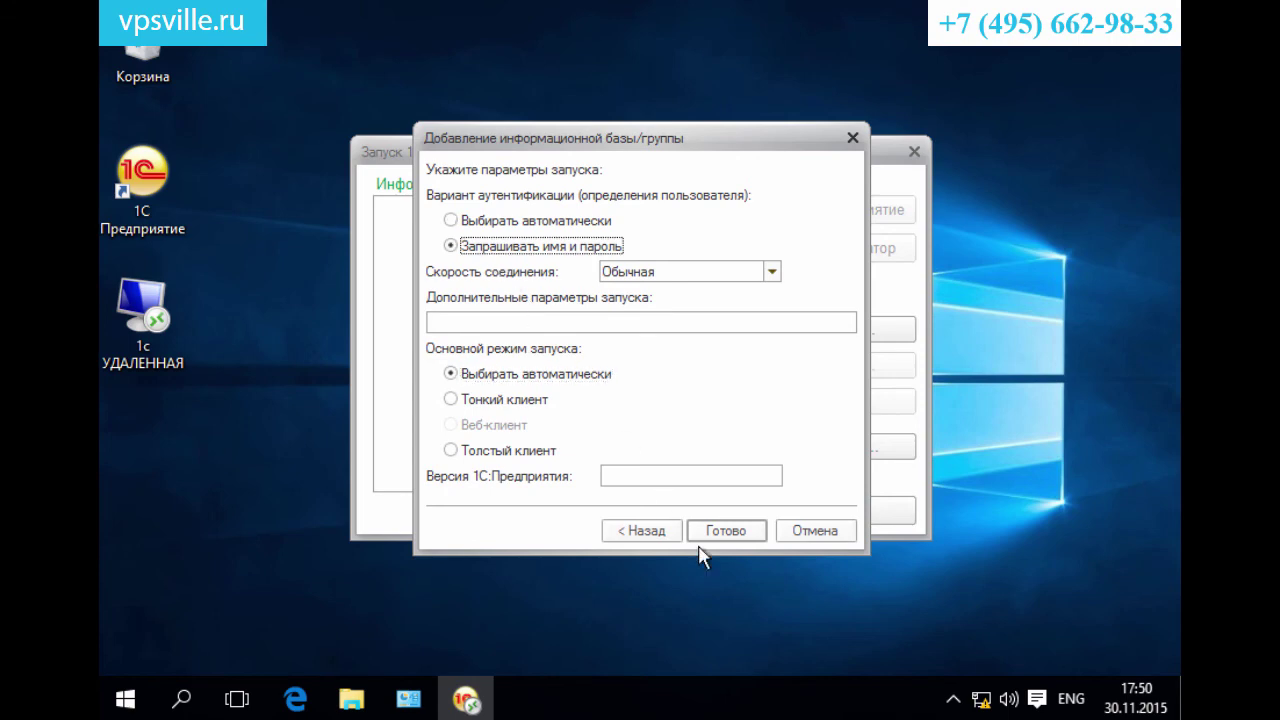
pyautogui.click(728, 533)
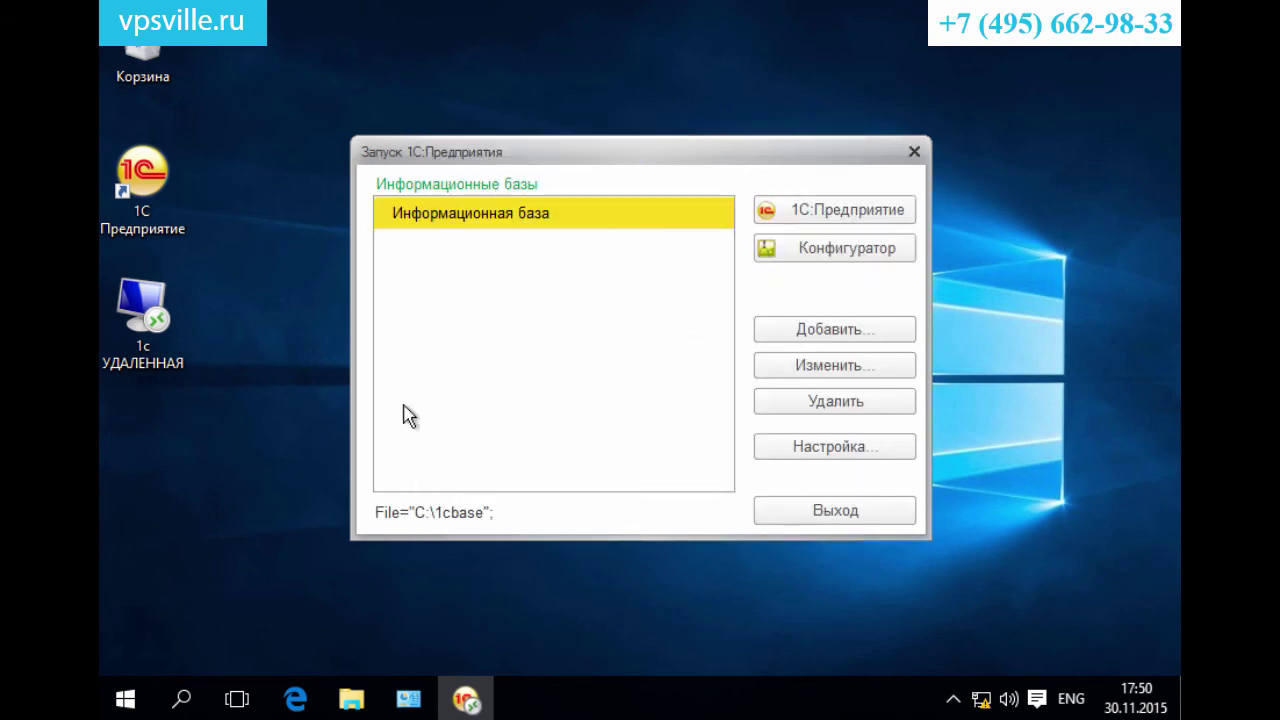
# Compare the local Бухгалтерия предприятия (демо) launcher with the remote one, then close both.
pyautogui.doubleClick(145, 185)
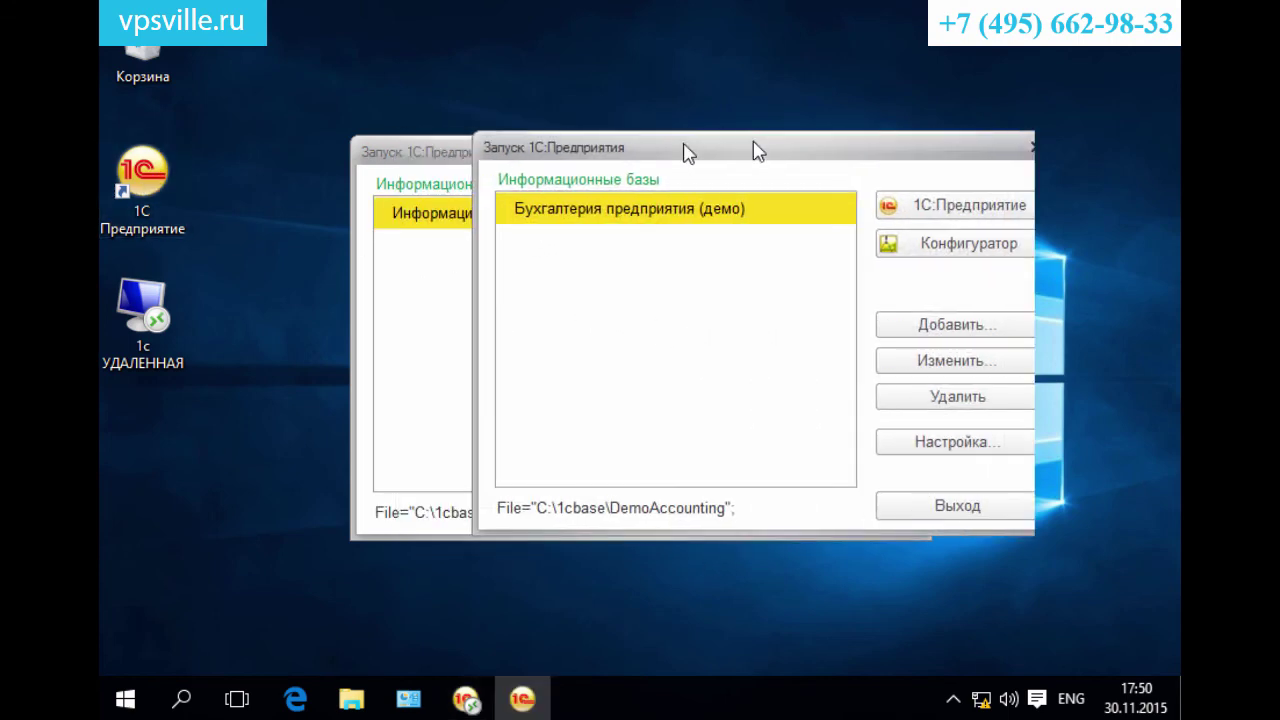
pyautogui.moveTo(522, 146); pyautogui.dragTo(405, 209)
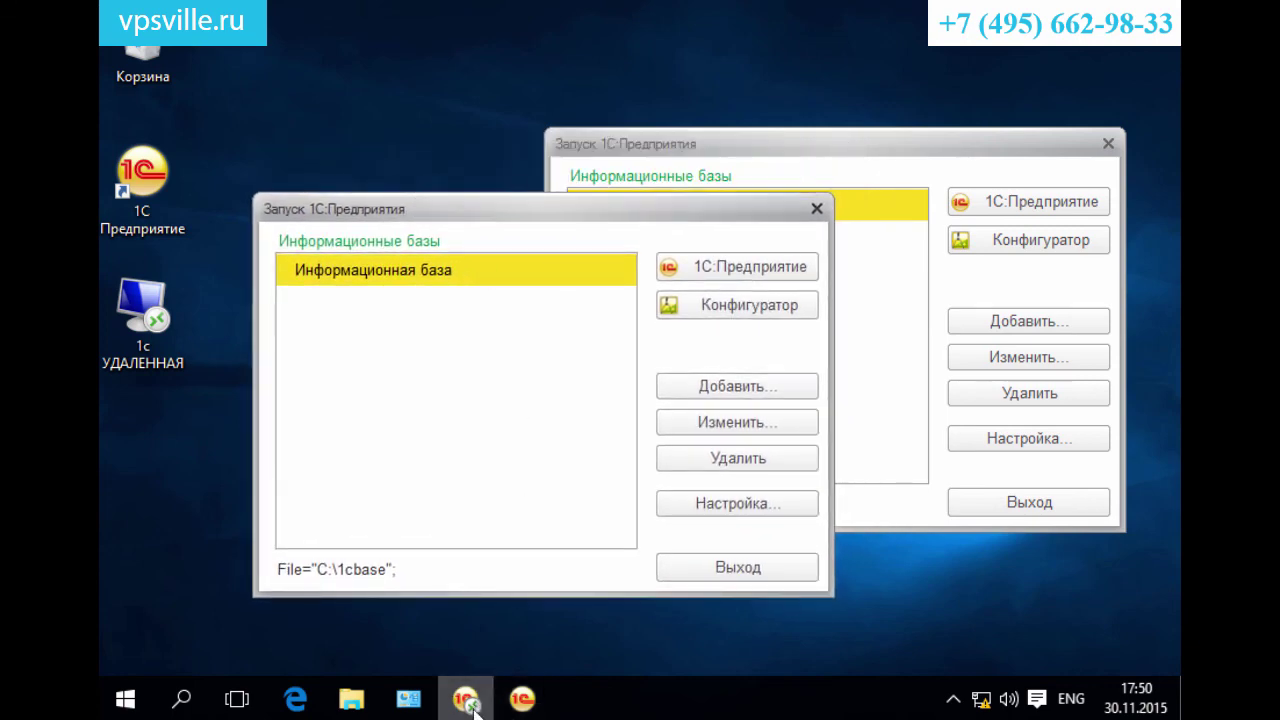
pyautogui.click(295, 698)
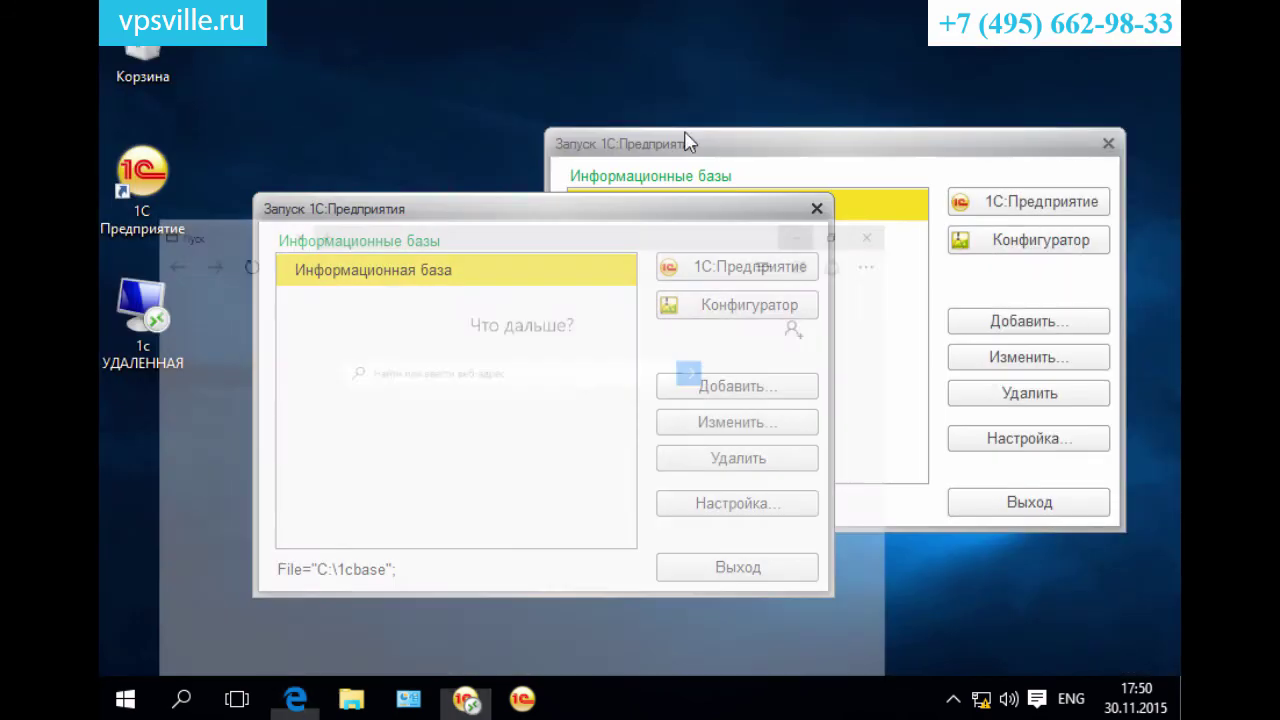
pyautogui.click(118, 312)
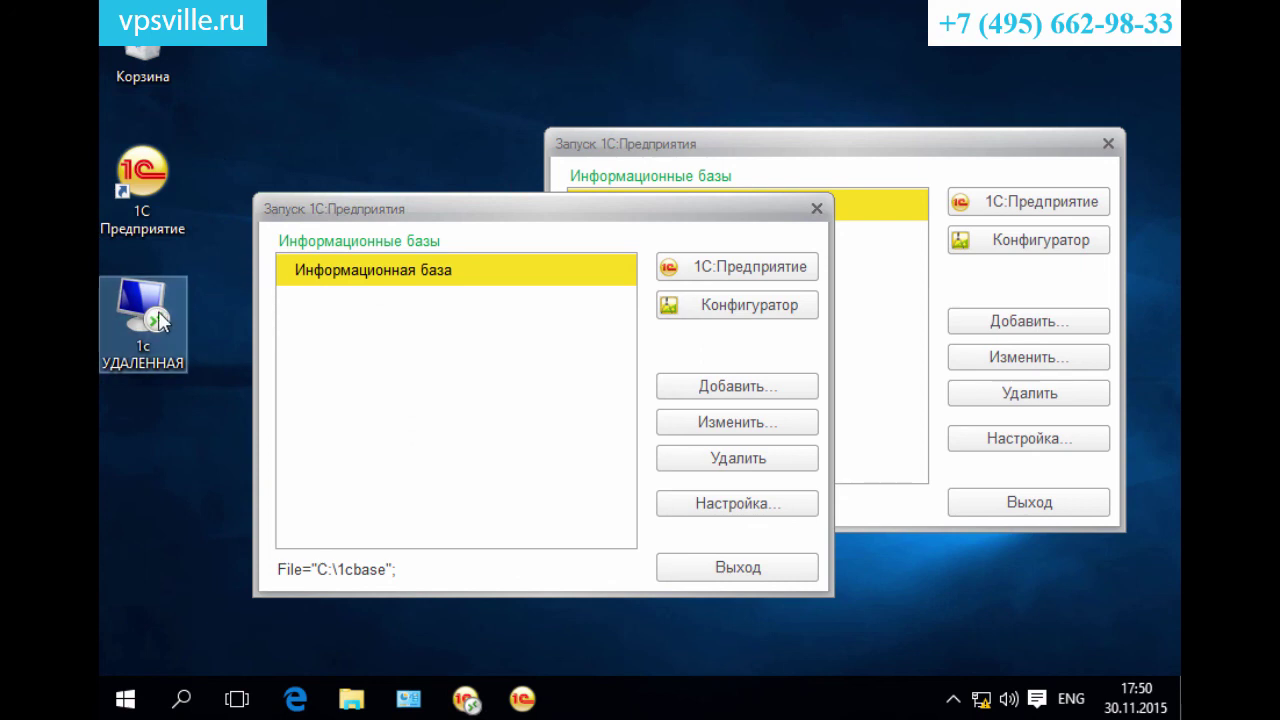
pyautogui.click(816, 209)
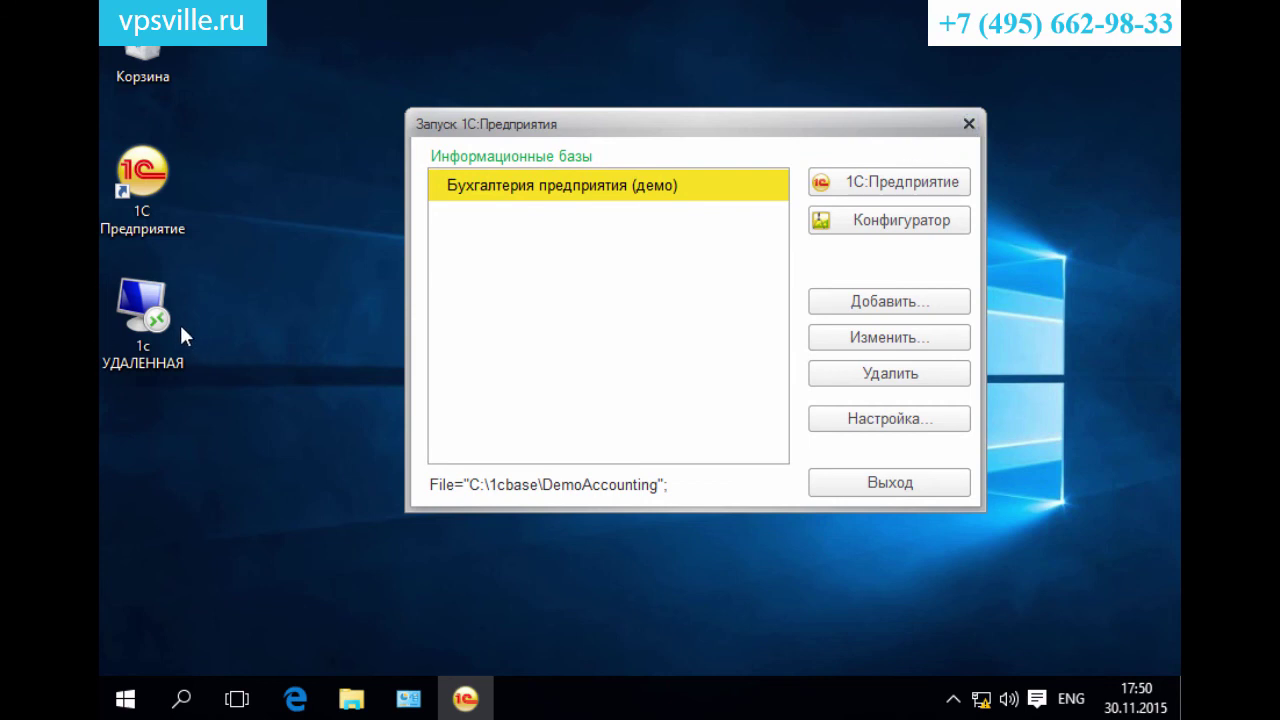
pyautogui.click(150, 320)
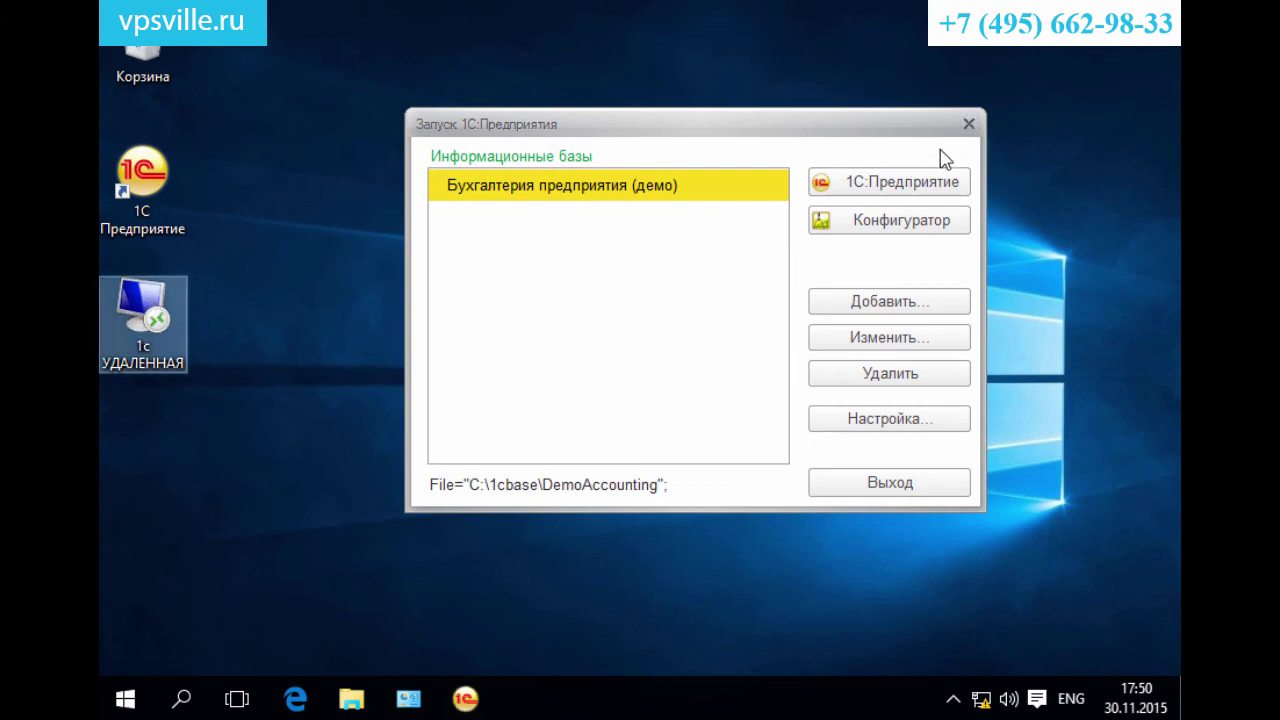
pyautogui.click(969, 122)
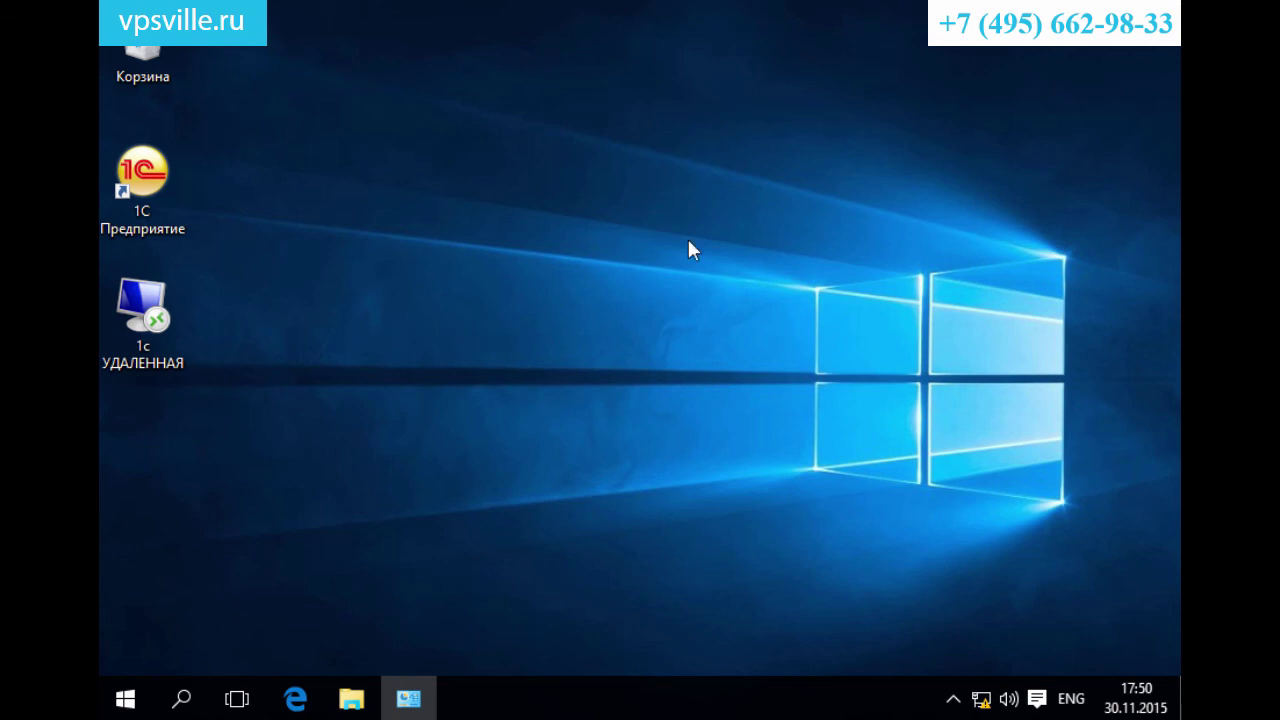